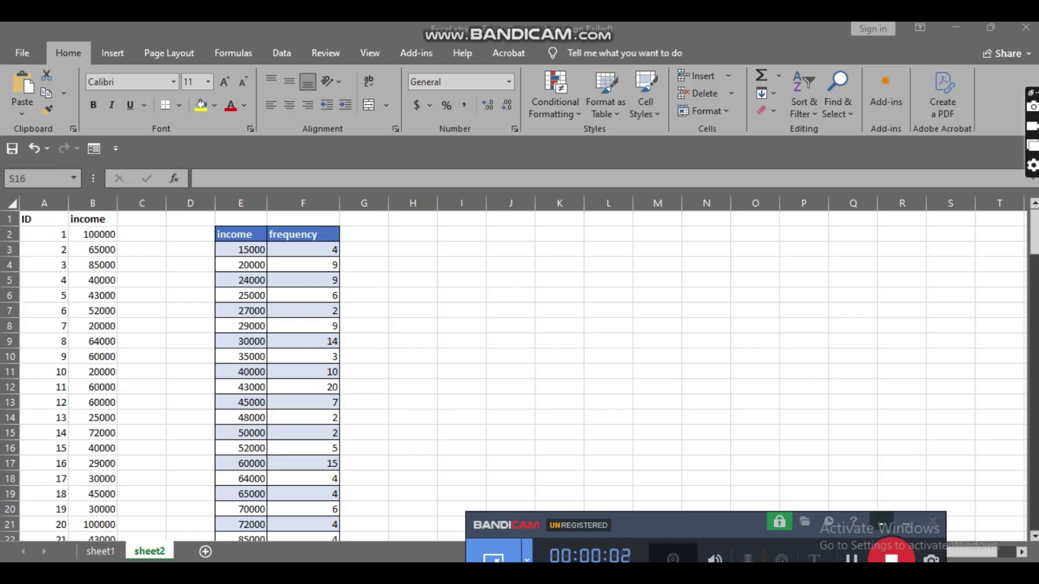
- Examine the ID and income columns on sheet2 and the COUNTIF formula behind the frequency table
{"action": "left_click", "coordinate": [905, 522]}
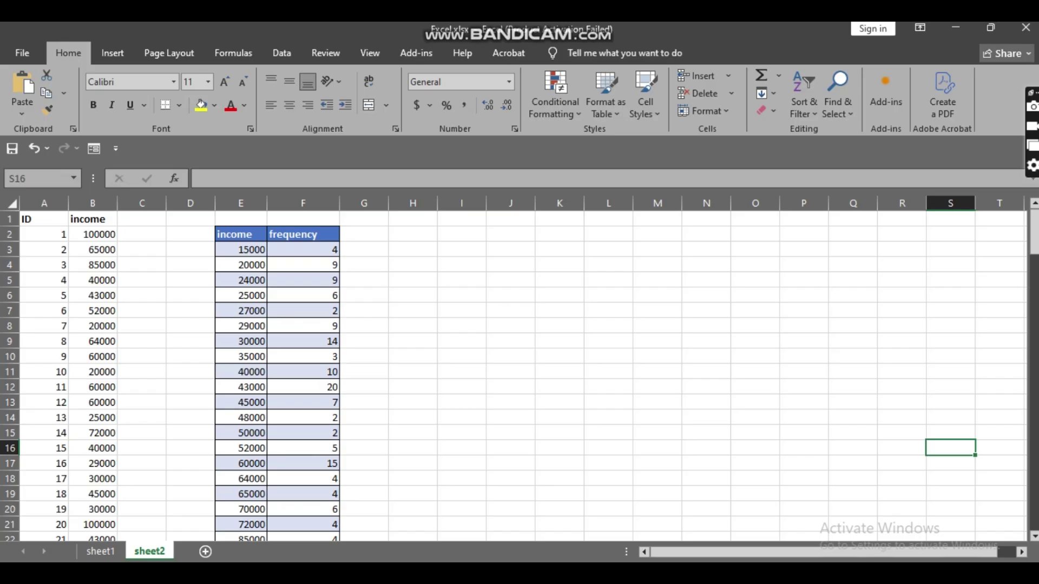
{"action": "left_click", "coordinate": [92, 204]}
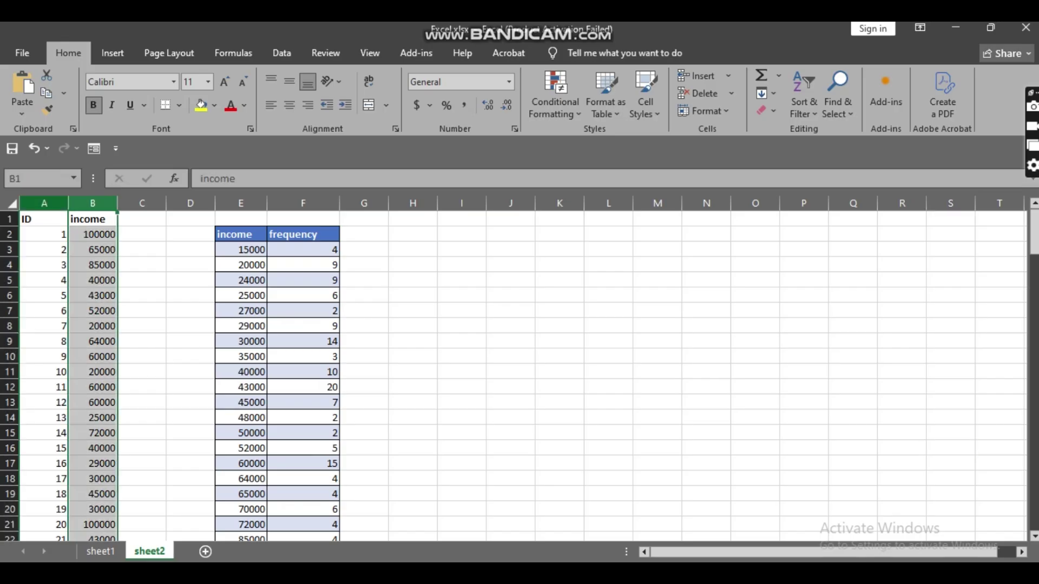
{"action": "left_click", "coordinate": [45, 204]}
{"action": "left_click", "coordinate": [93, 219]}
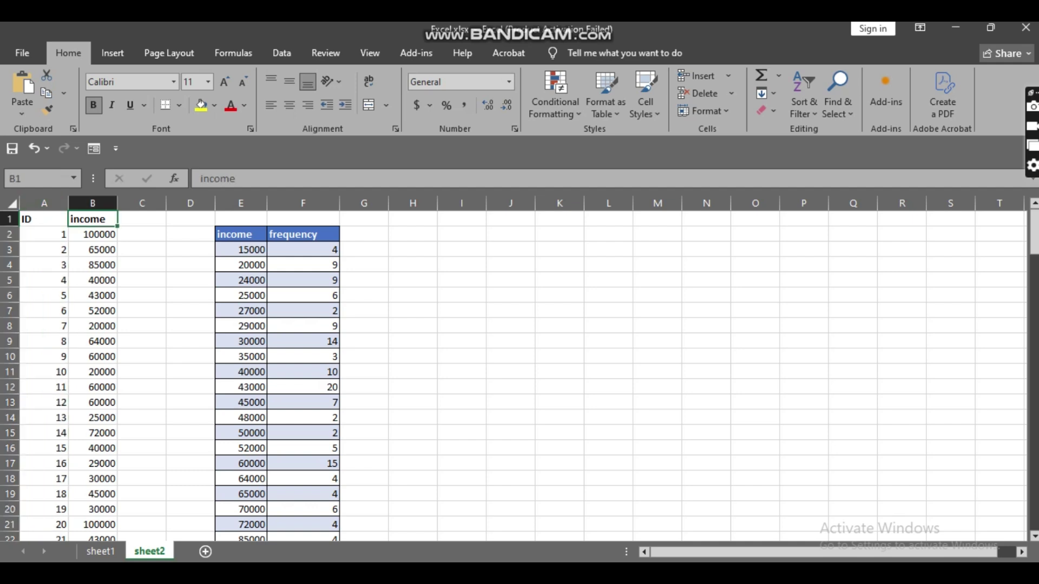
{"action": "left_click", "coordinate": [303, 280]}
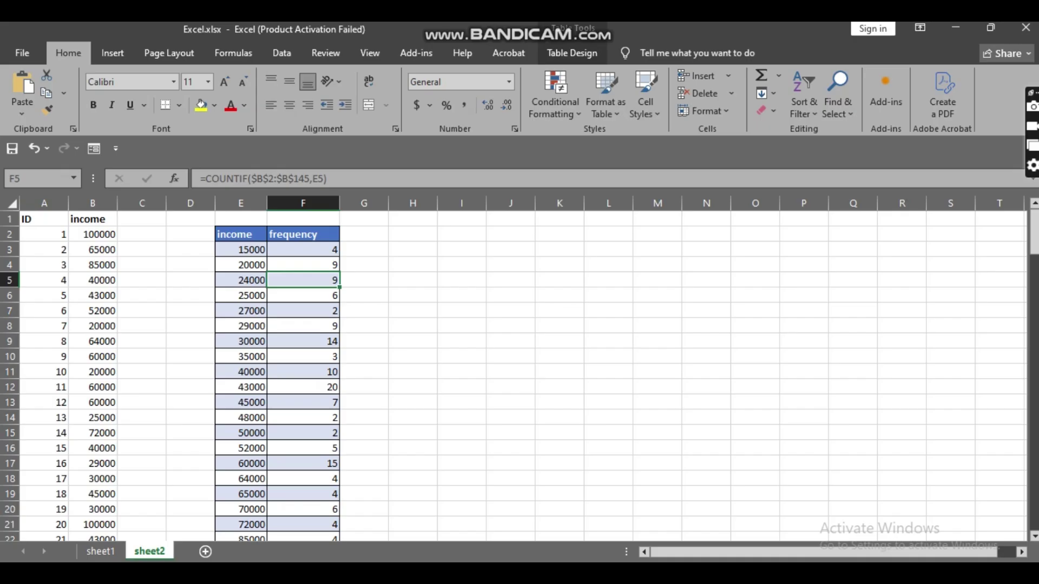
{"action": "scroll", "coordinate": [513, 374], "scroll_direction": "down", "scroll_amount": 1}
{"action": "scroll", "coordinate": [513, 373], "scroll_direction": "up", "scroll_amount": 1}
- Select the whole income and frequency table and insert the recommended Scatter chart with connecting lines from it
{"action": "left_click_drag", "start_coordinate": [241, 249], "coordinate": [336, 515]}
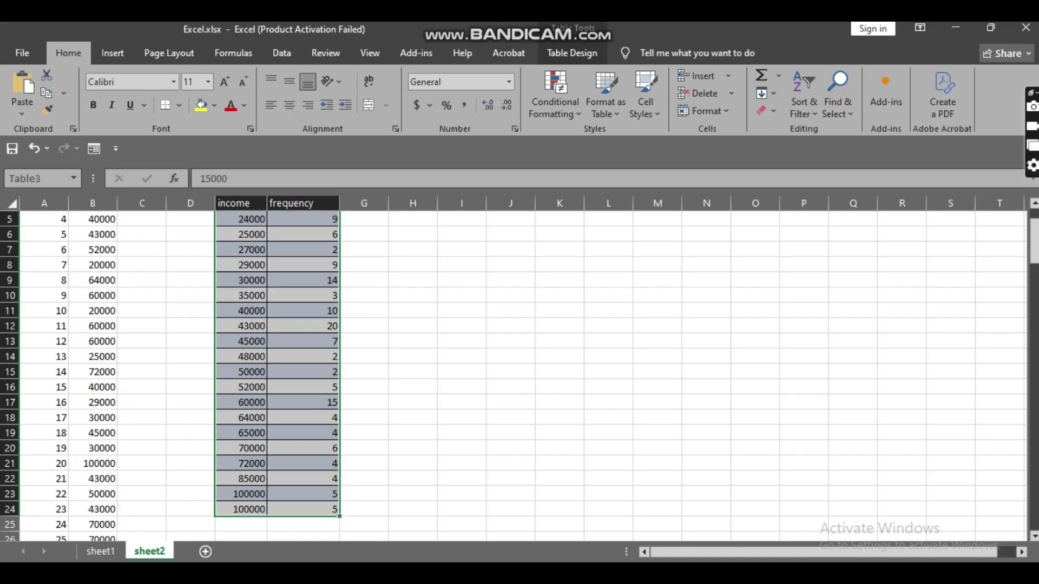
{"action": "left_click", "coordinate": [113, 52]}
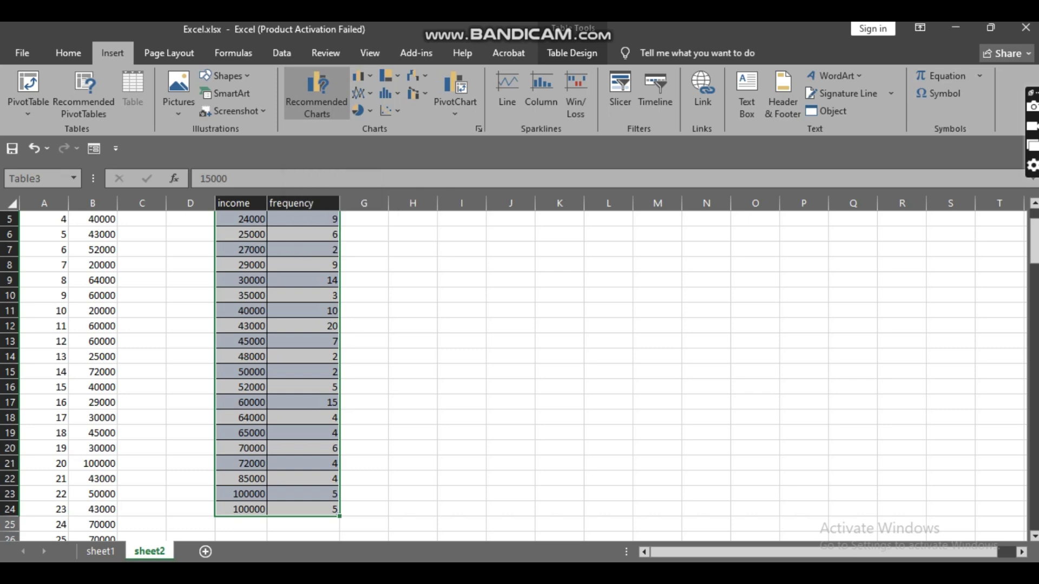
{"action": "left_click", "coordinate": [316, 95]}
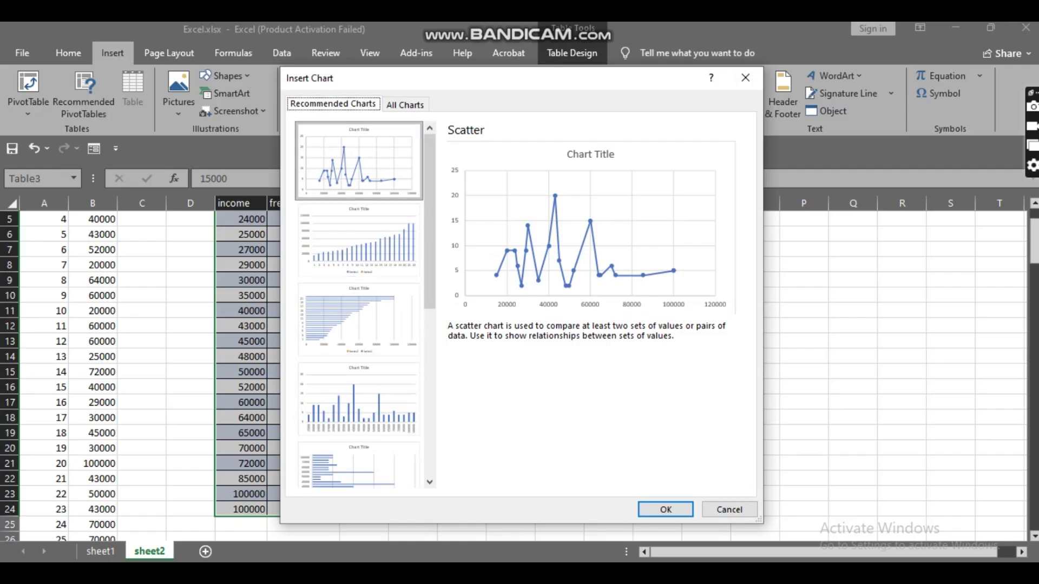
{"action": "left_click", "coordinate": [359, 161]}
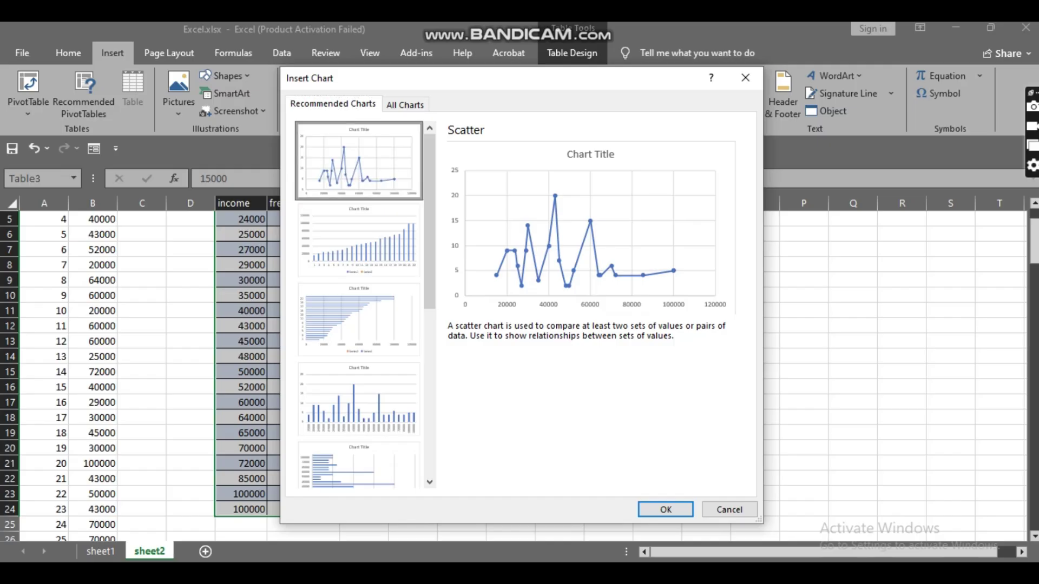
{"action": "key", "text": "Return"}
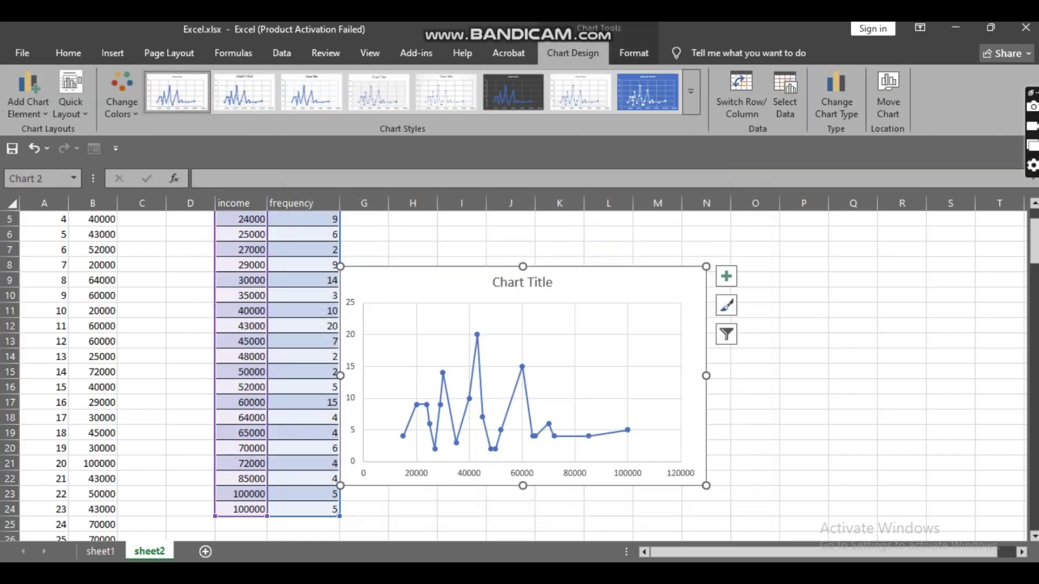
{"action": "left_click_drag", "start_coordinate": [622, 346], "coordinate": [622, 328]}
{"action": "left_click", "coordinate": [755, 341]}
{"action": "left_click_drag", "start_coordinate": [622, 328], "coordinate": [622, 356]}
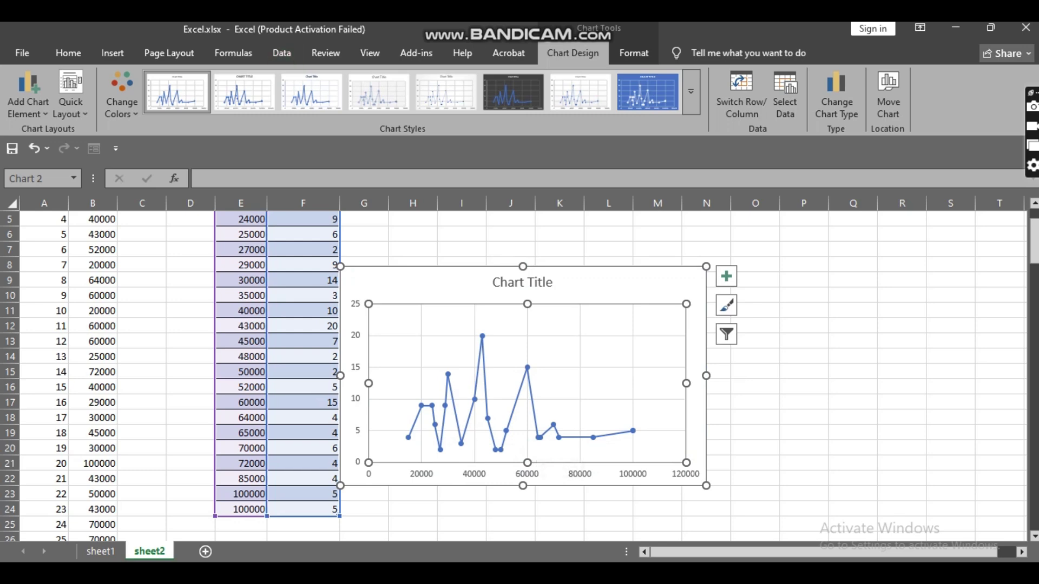
{"action": "left_click", "coordinate": [522, 283]}
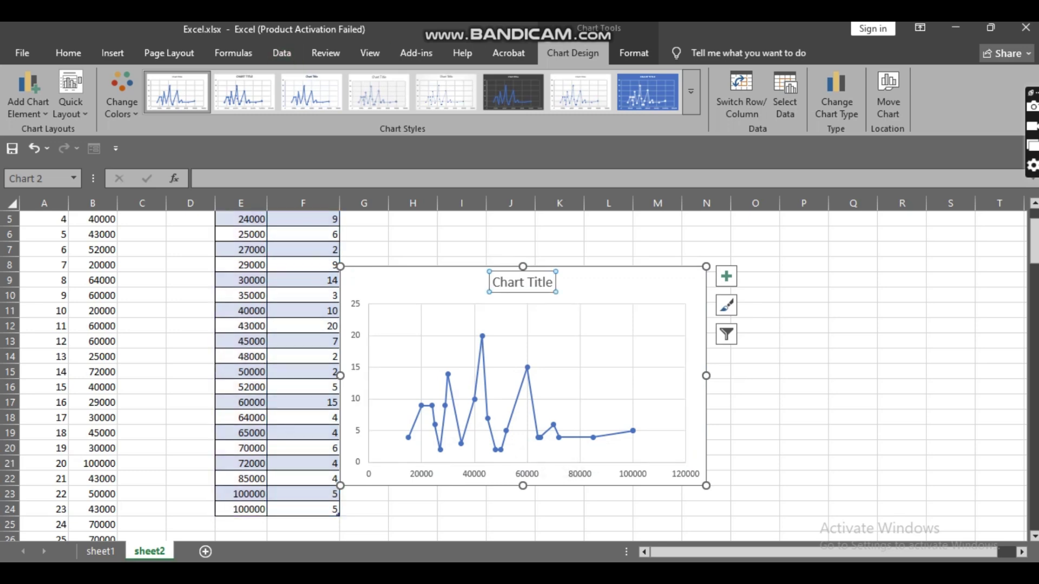
{"action": "key", "text": "Up"}
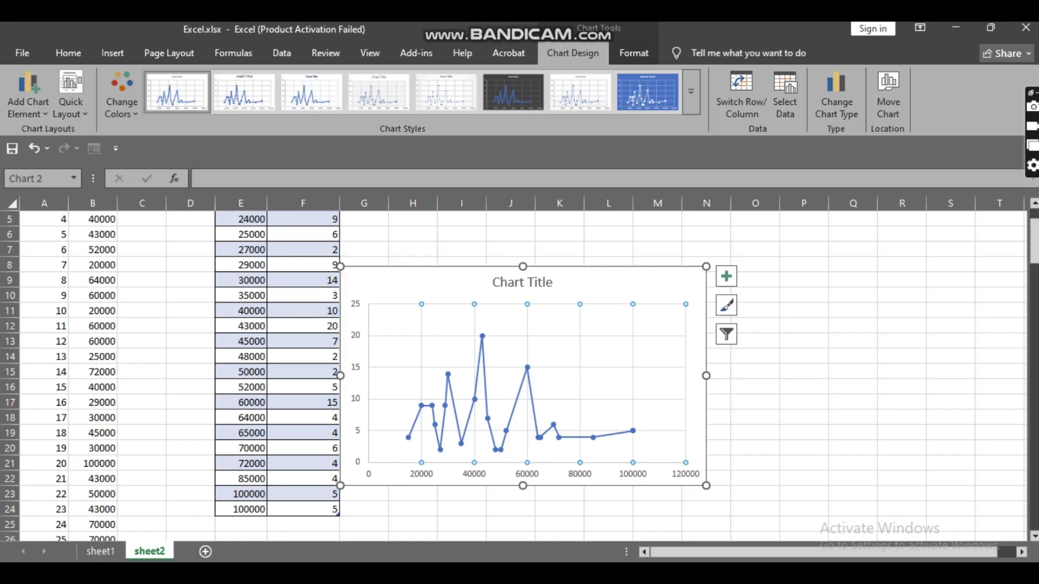
{"action": "left_click", "coordinate": [804, 295]}
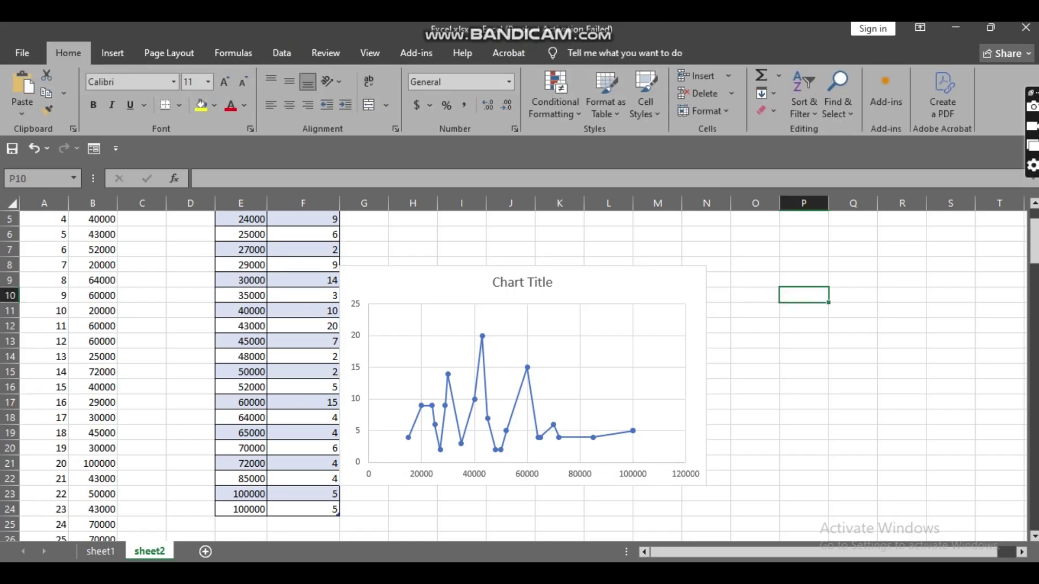
- Apply the last preset chart style, with a bold title and shadowed round markers, to the scatter chart
{"action": "left_click", "coordinate": [552, 417]}
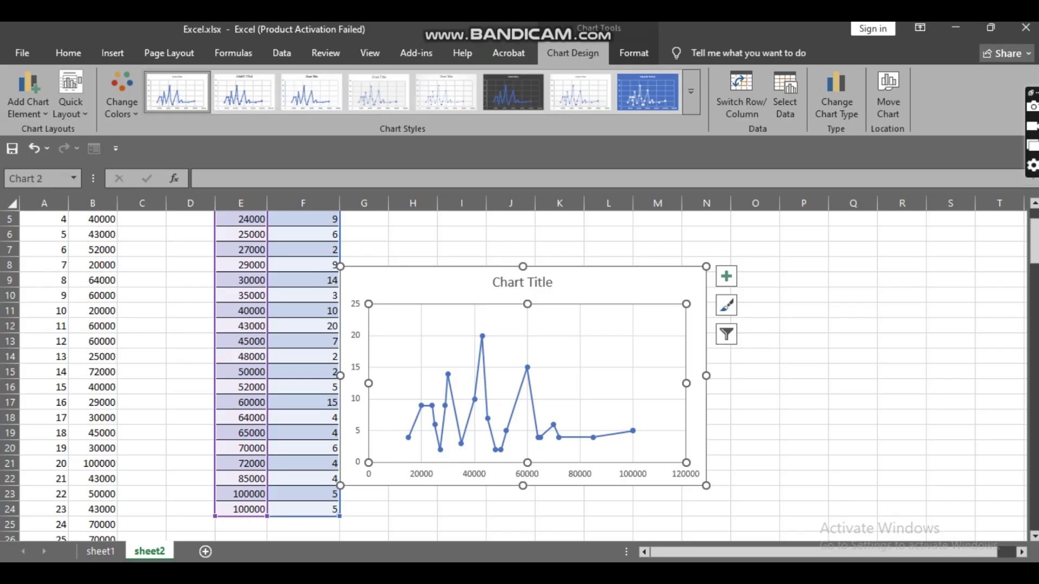
{"action": "left_click", "coordinate": [648, 92]}
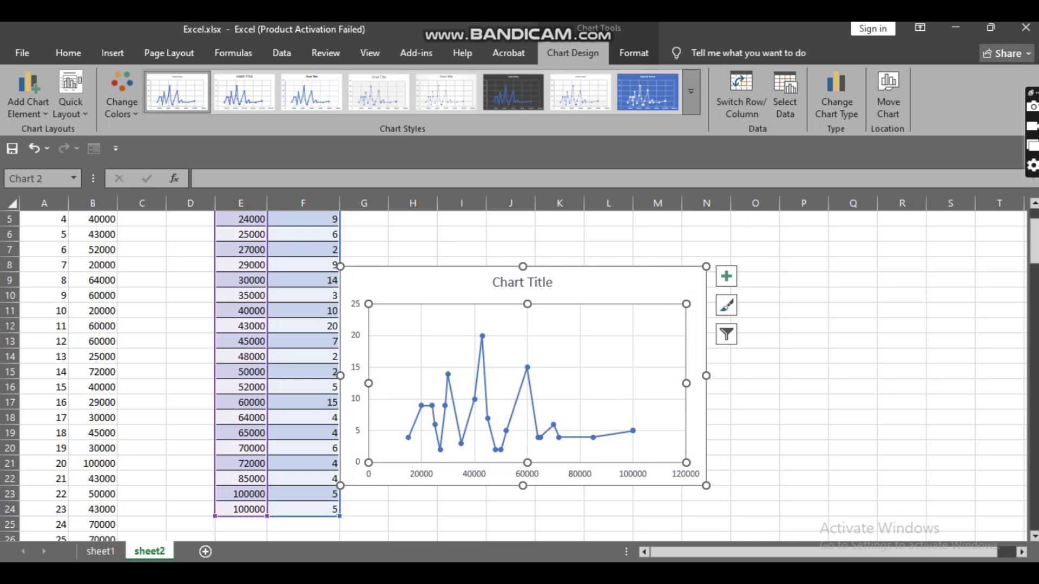
{"action": "left_click", "coordinate": [691, 92]}
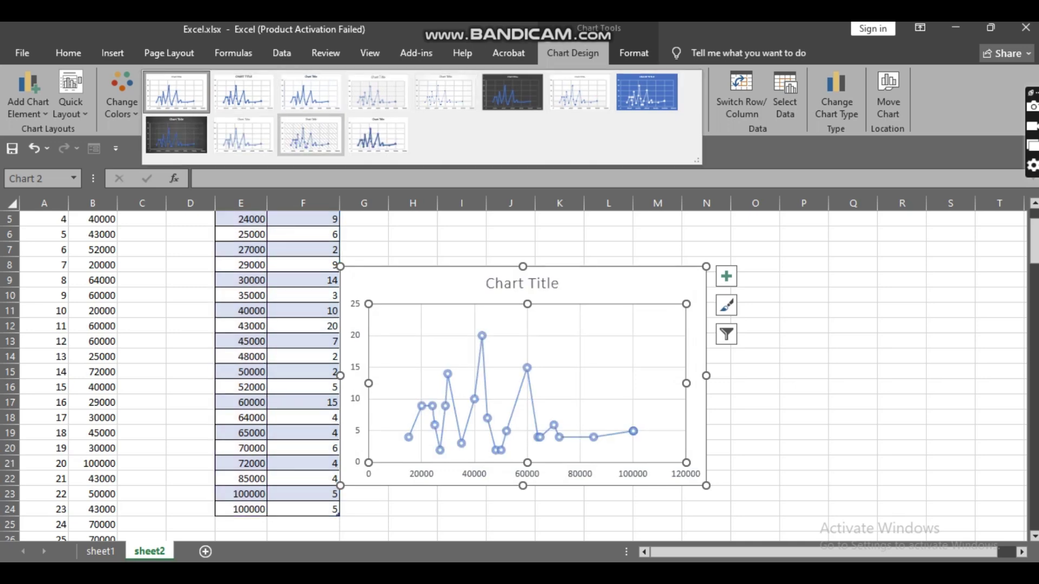
{"action": "left_click", "coordinate": [177, 135]}
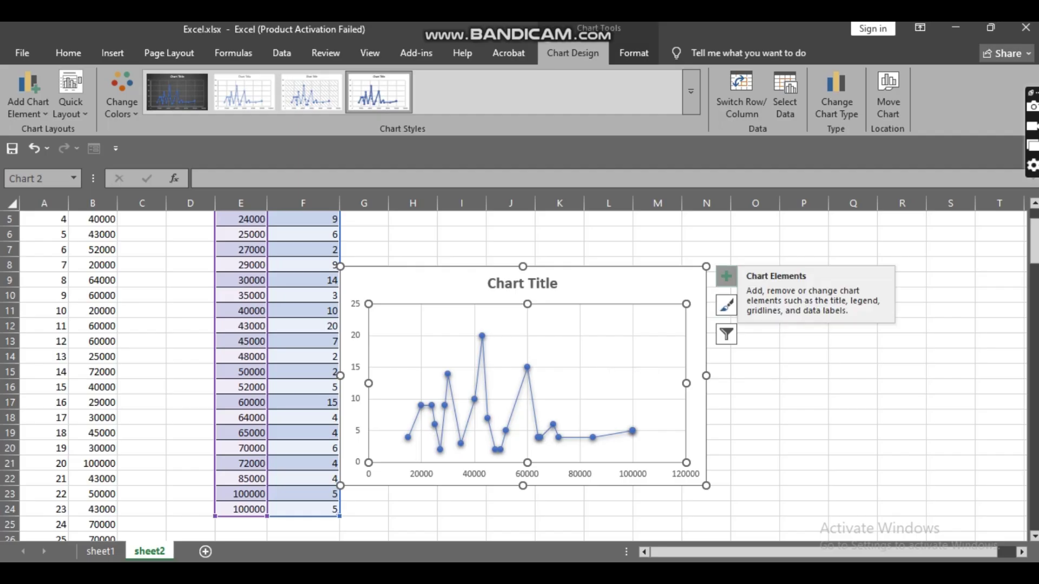
- Hide and restore the scatter chart's title, and add data labels above its points
{"action": "left_click", "coordinate": [726, 276]}
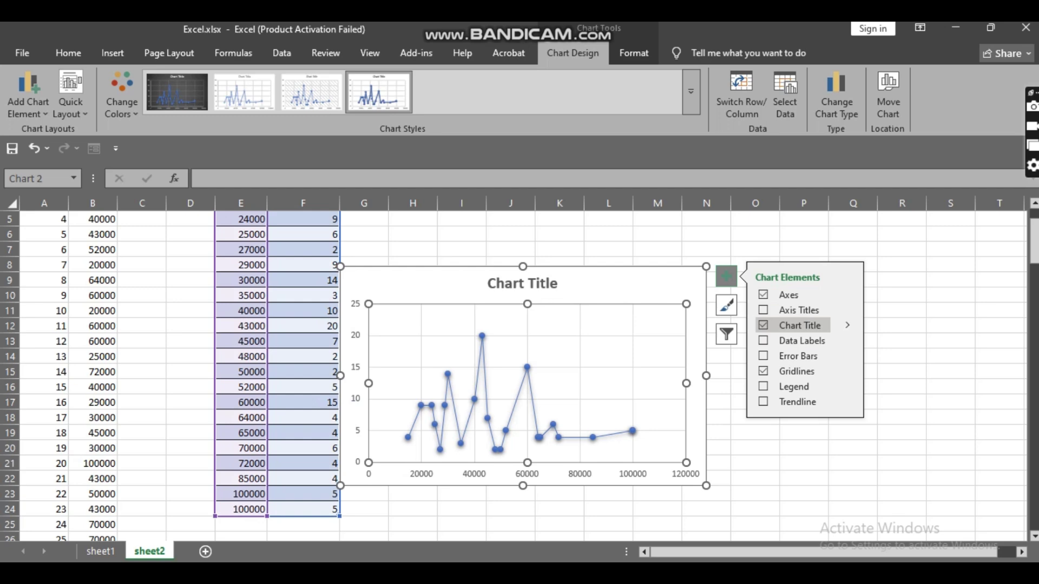
{"action": "left_click", "coordinate": [762, 325]}
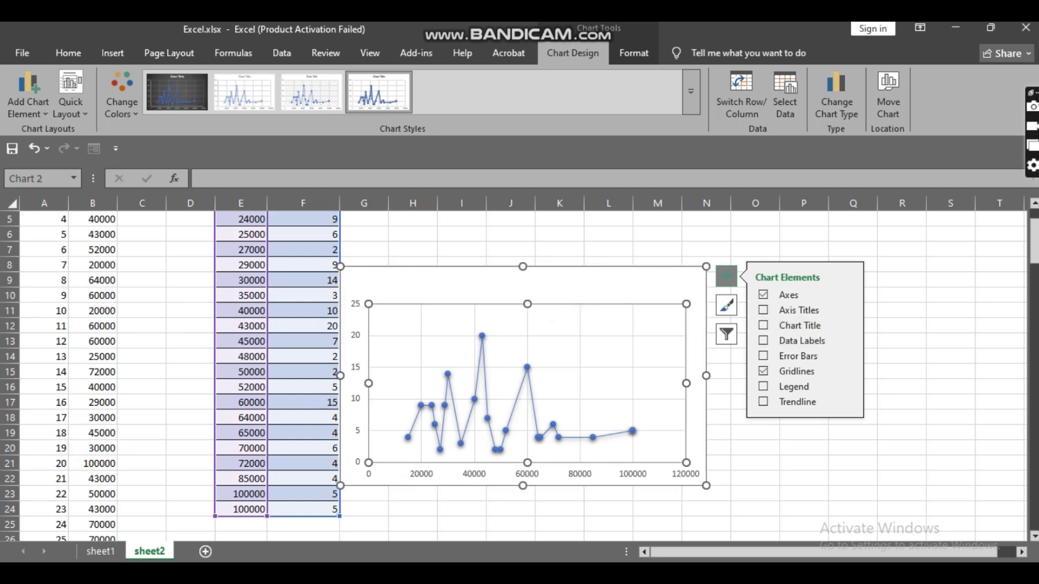
{"action": "left_click", "coordinate": [763, 325]}
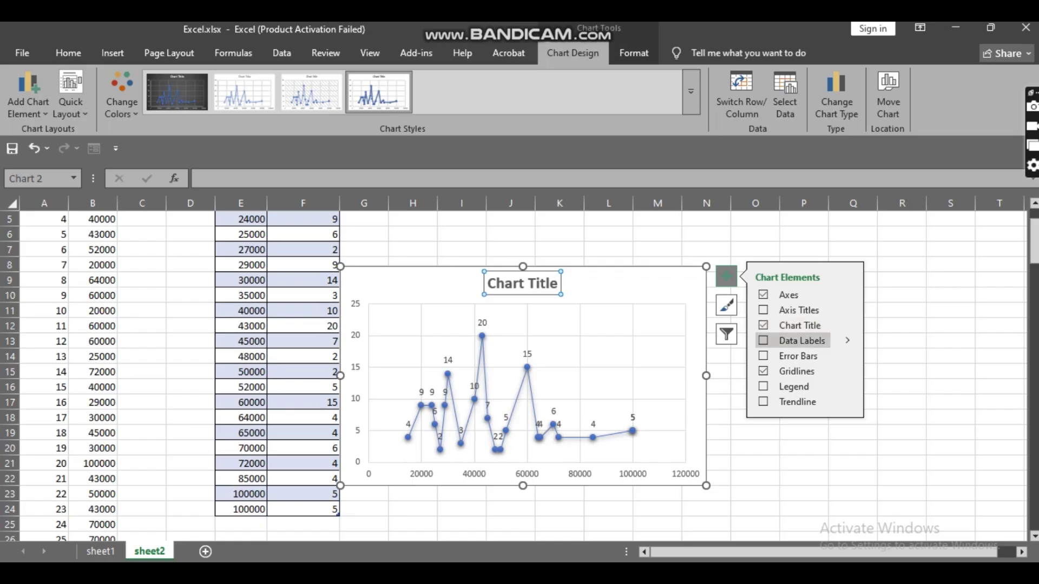
{"action": "left_click", "coordinate": [763, 340]}
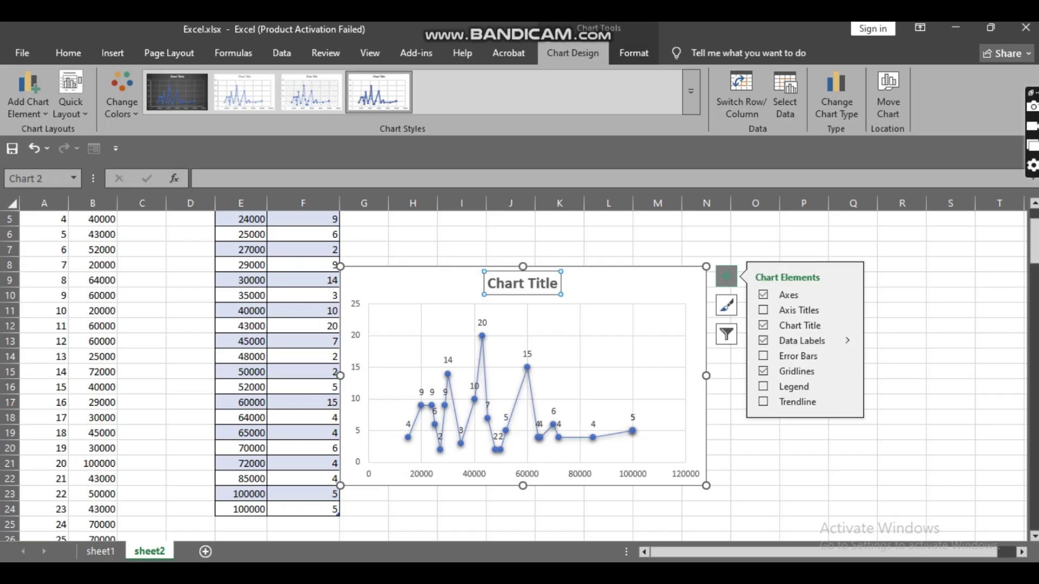
{"action": "left_click", "coordinate": [847, 341]}
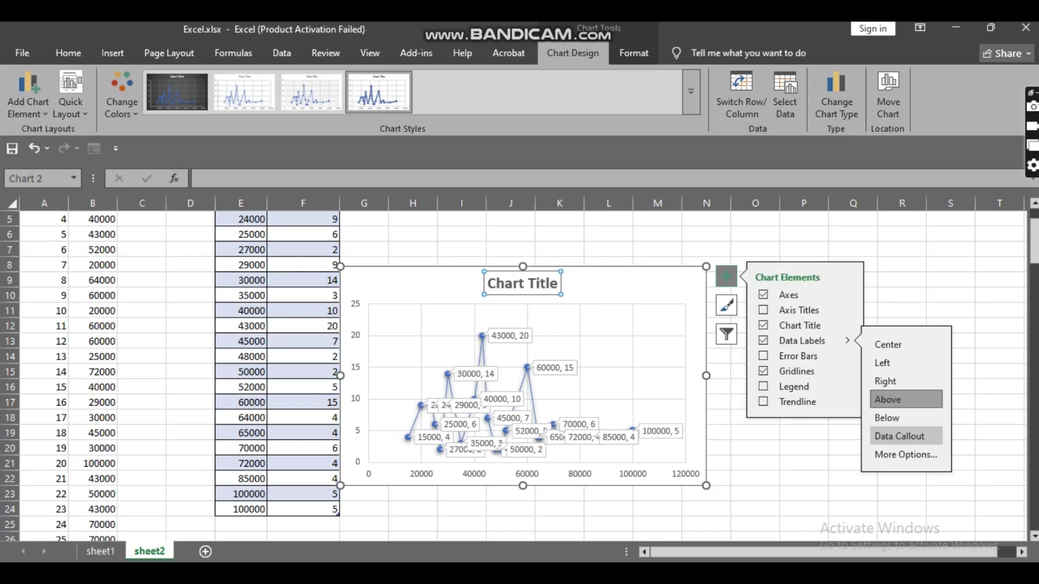
{"action": "left_click", "coordinate": [803, 462]}
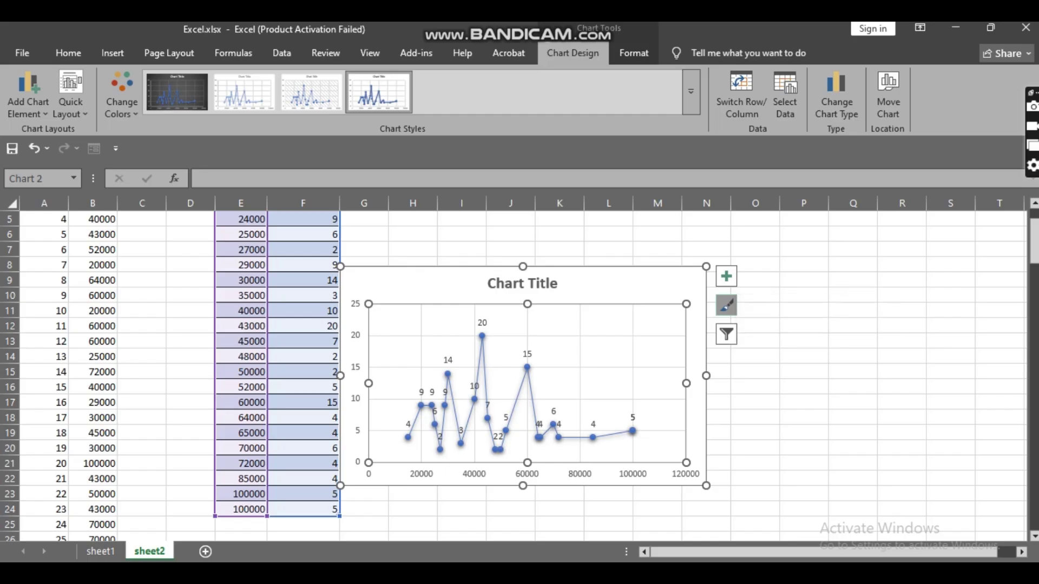
- Try the gold and blue Monochromatic palettes on the chart, and recolor it with the third Colorful palette, which begins with orange
{"action": "left_click", "coordinate": [726, 305]}
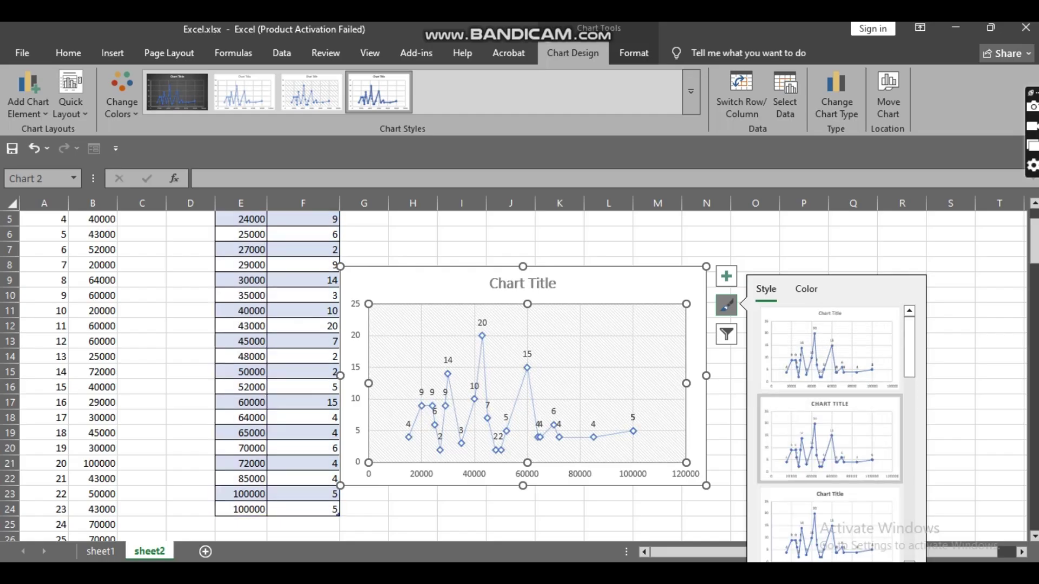
{"action": "left_click", "coordinate": [806, 289]}
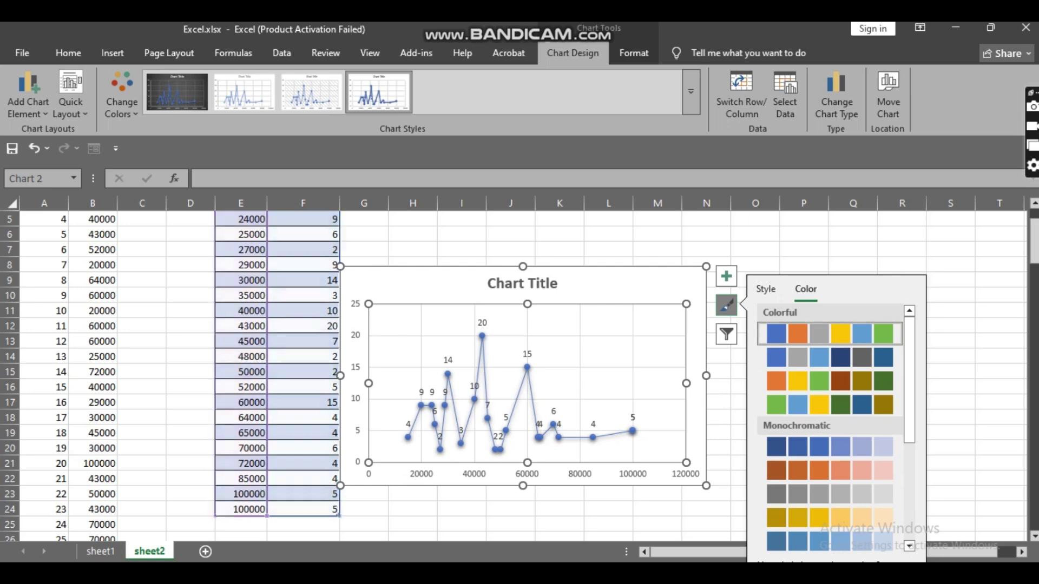
{"action": "left_click", "coordinate": [830, 357]}
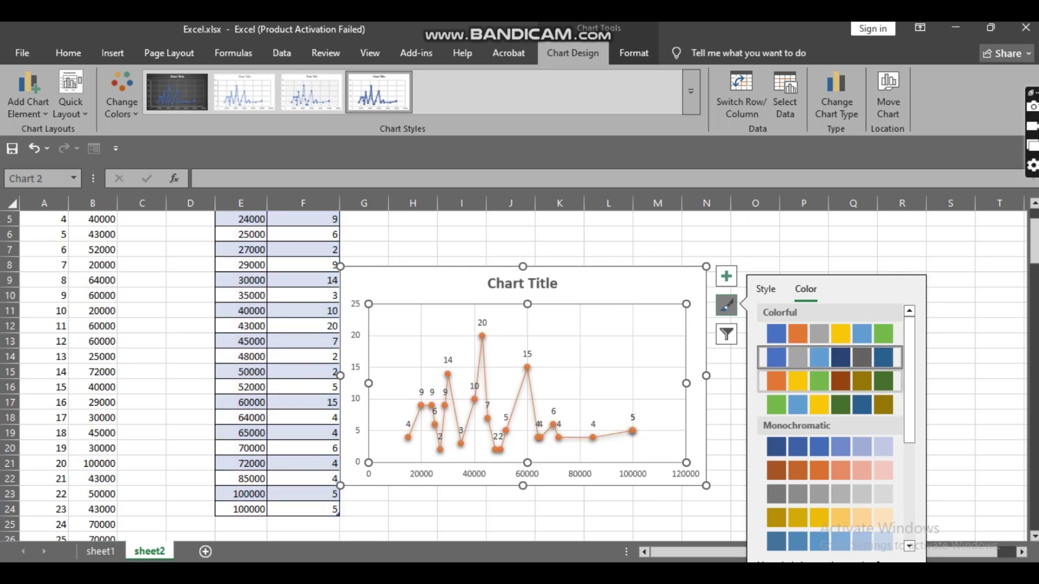
{"action": "left_click", "coordinate": [830, 381]}
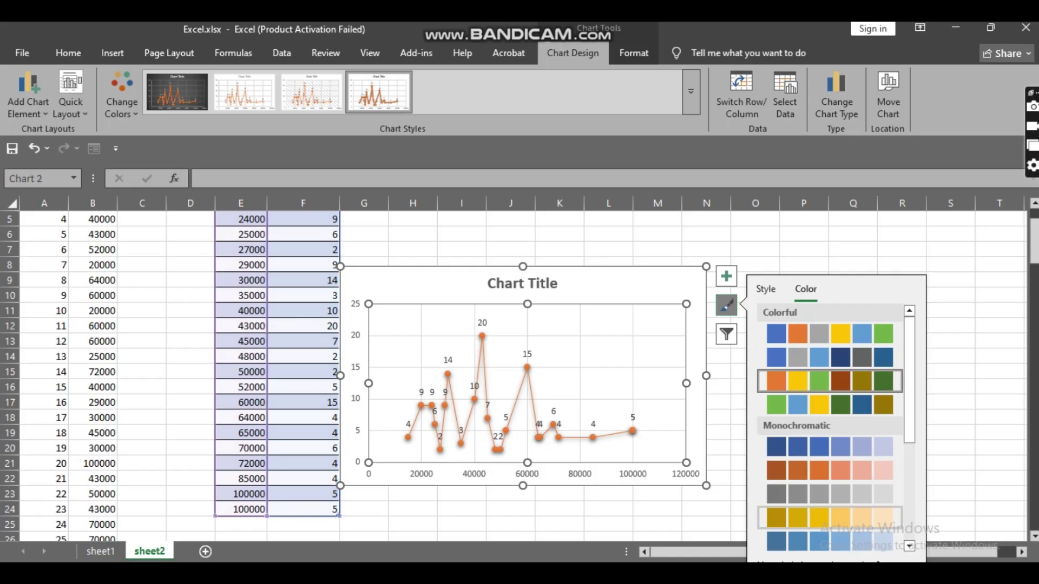
{"action": "left_click", "coordinate": [830, 518]}
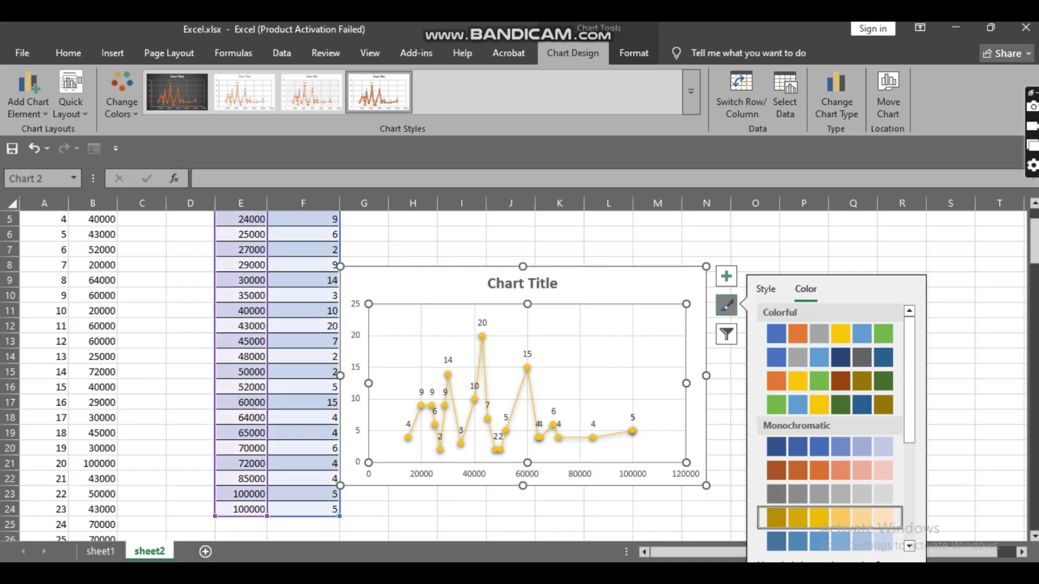
{"action": "left_click", "coordinate": [830, 405]}
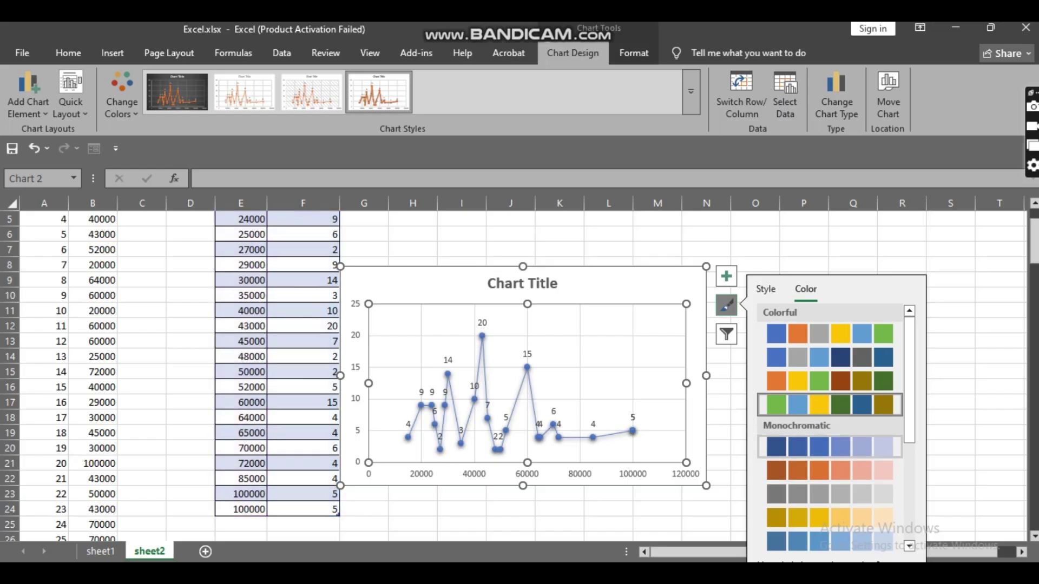
{"action": "left_click", "coordinate": [830, 447]}
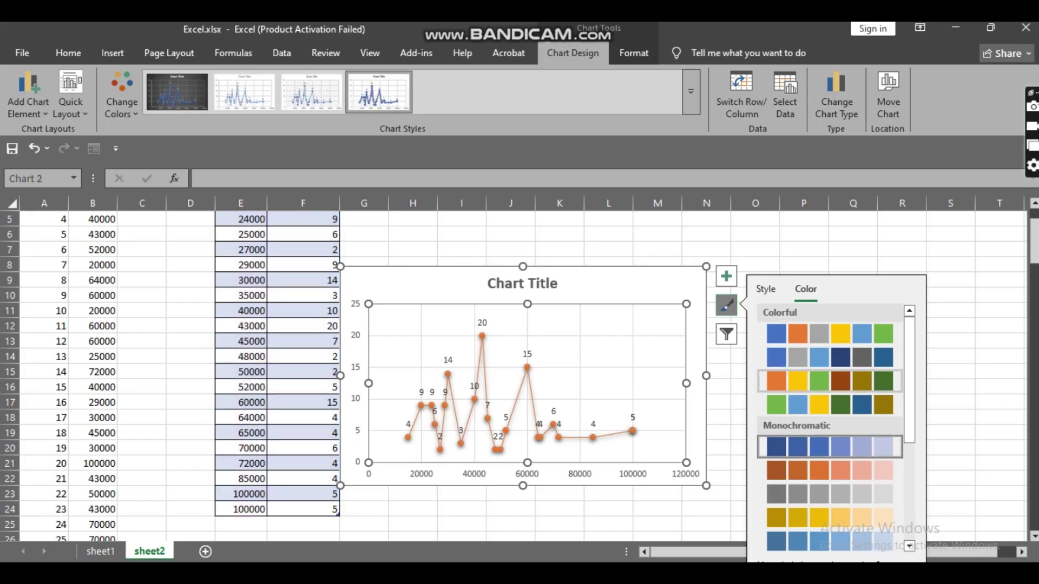
{"action": "left_click", "coordinate": [829, 380]}
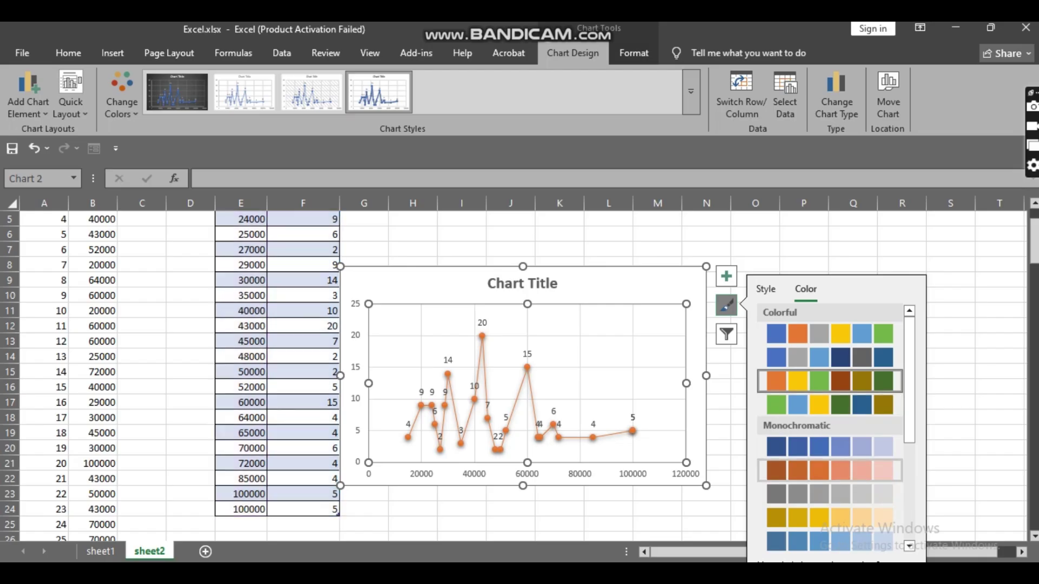
- Try other color palettes on the chart, such as the gold Monochromatic one, and return to the orange-led Colorful palette
{"action": "scroll", "coordinate": [830, 422], "scroll_direction": "down", "scroll_amount": 3}
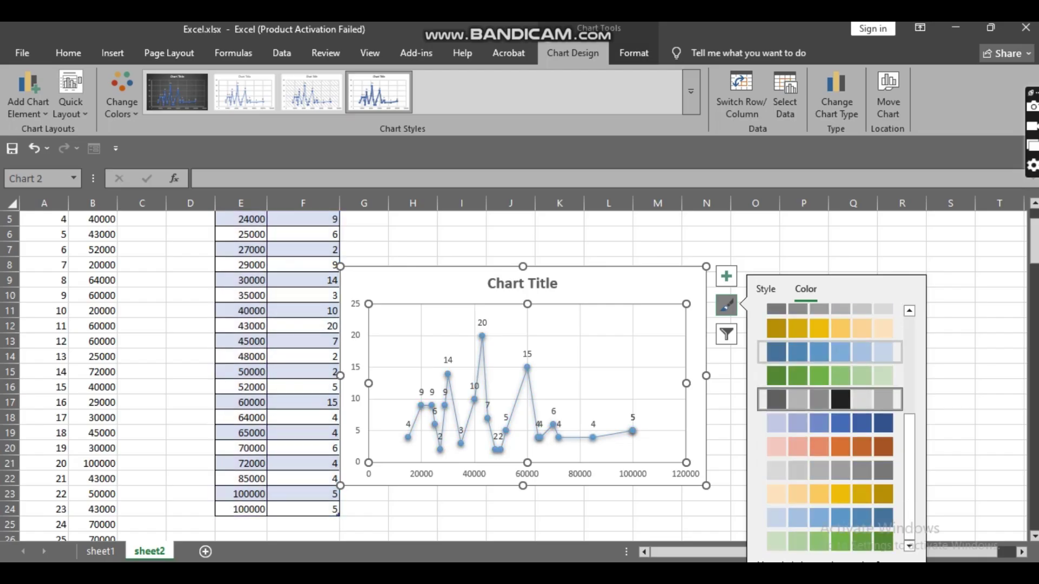
{"action": "left_click", "coordinate": [829, 329]}
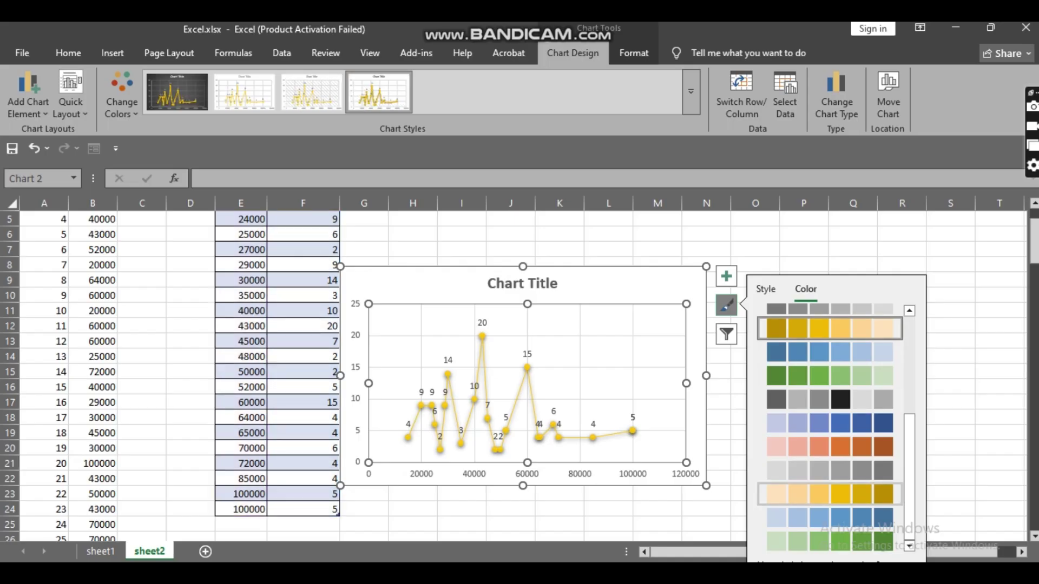
{"action": "scroll", "coordinate": [830, 422], "scroll_direction": "up", "scroll_amount": 3}
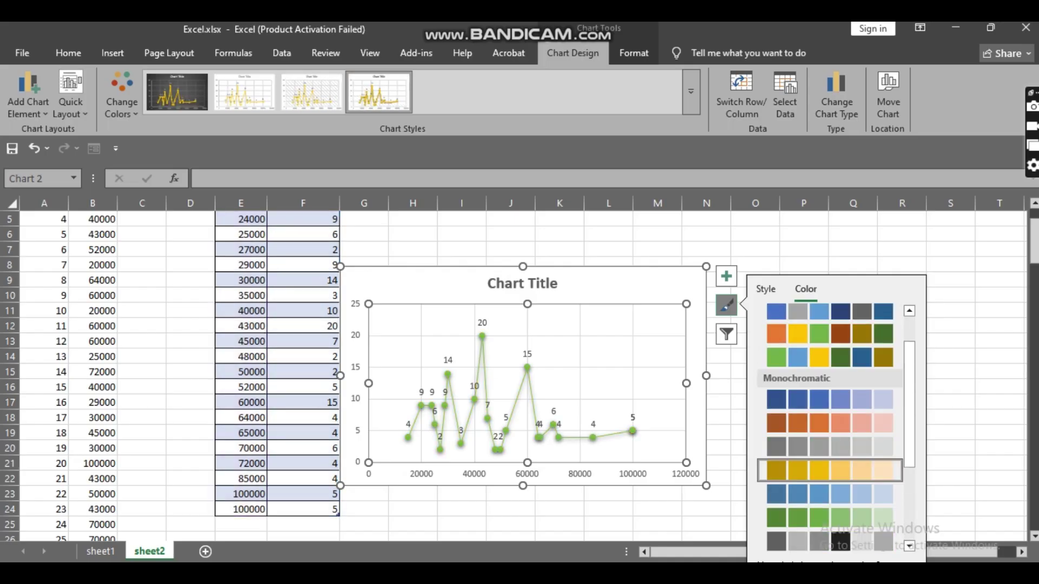
{"action": "left_click", "coordinate": [830, 399]}
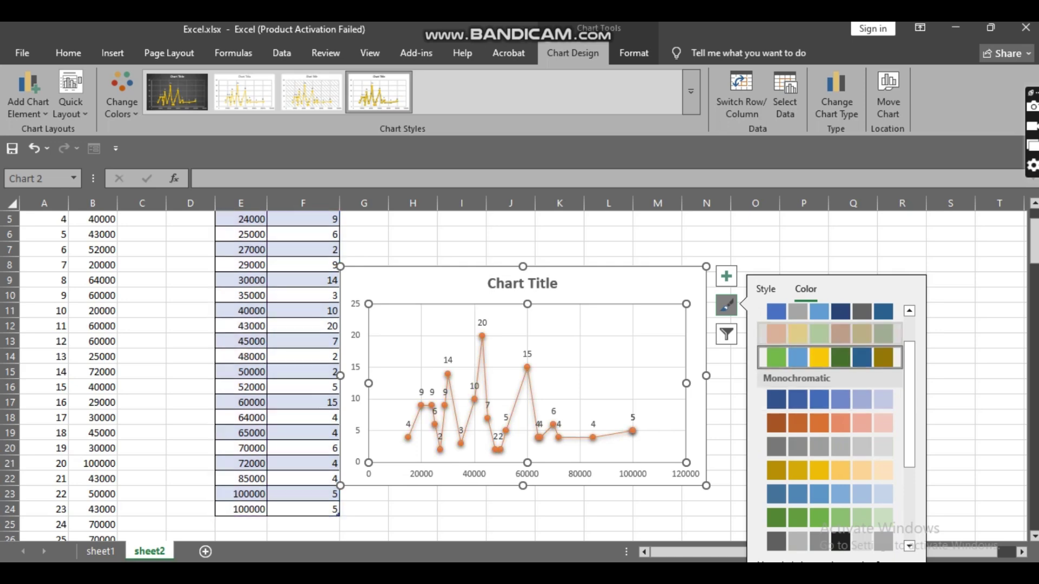
{"action": "left_click", "coordinate": [830, 334]}
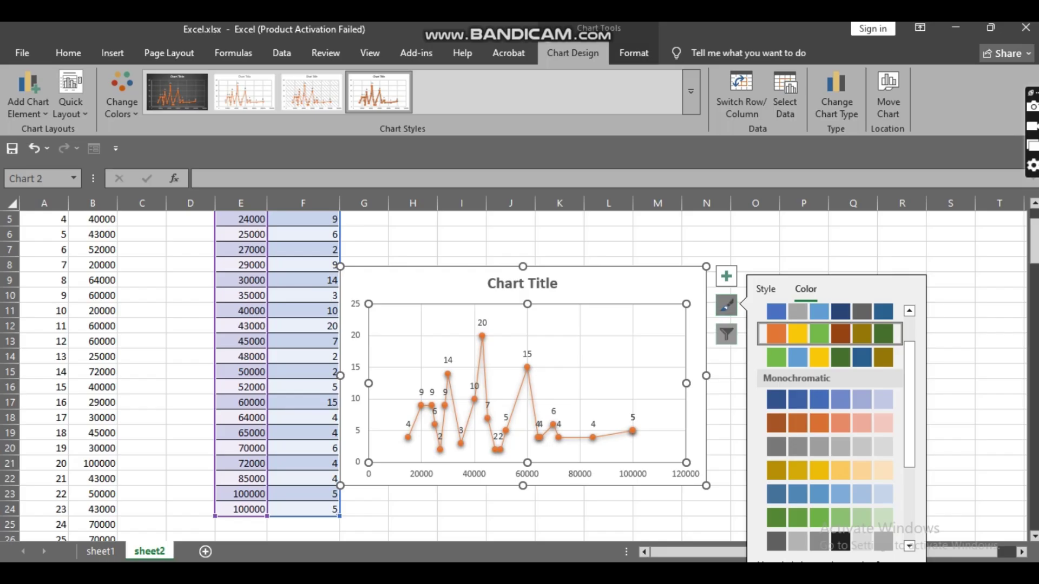
- Review the chart's series filter values and names, along with its style and color options
{"action": "left_click", "coordinate": [726, 334]}
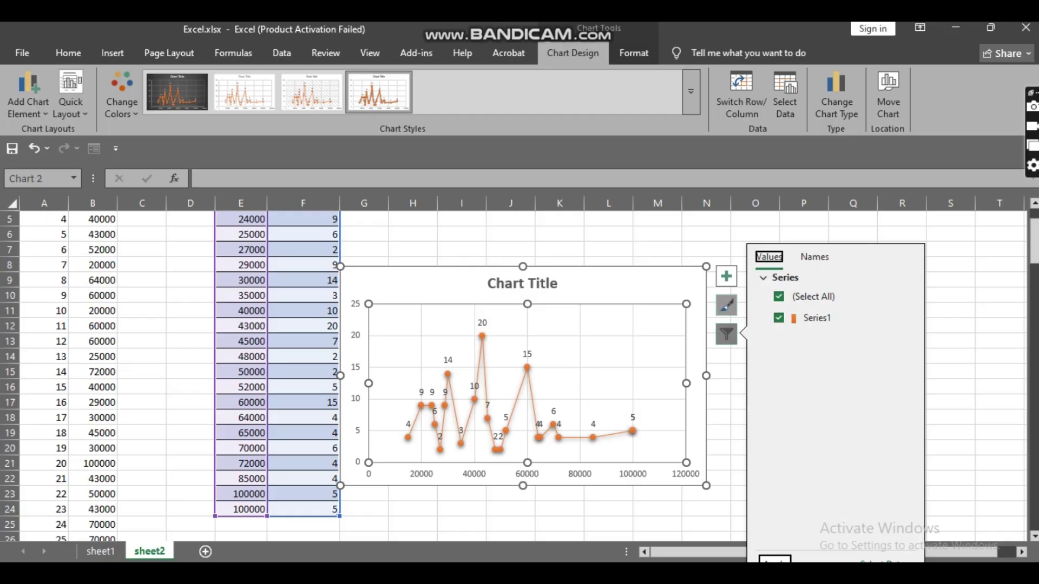
{"action": "left_click", "coordinate": [726, 334]}
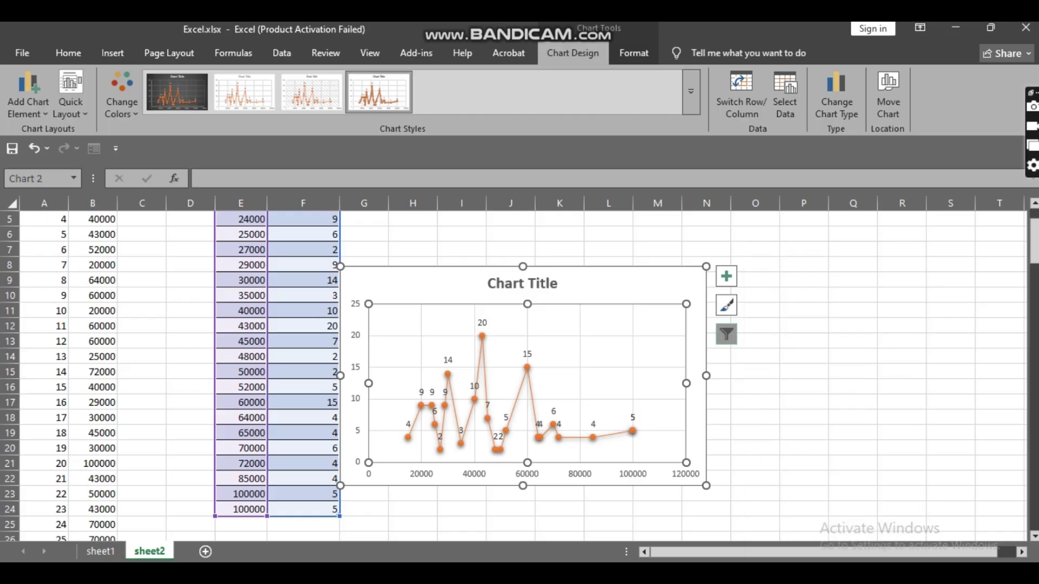
{"action": "left_click", "coordinate": [726, 335]}
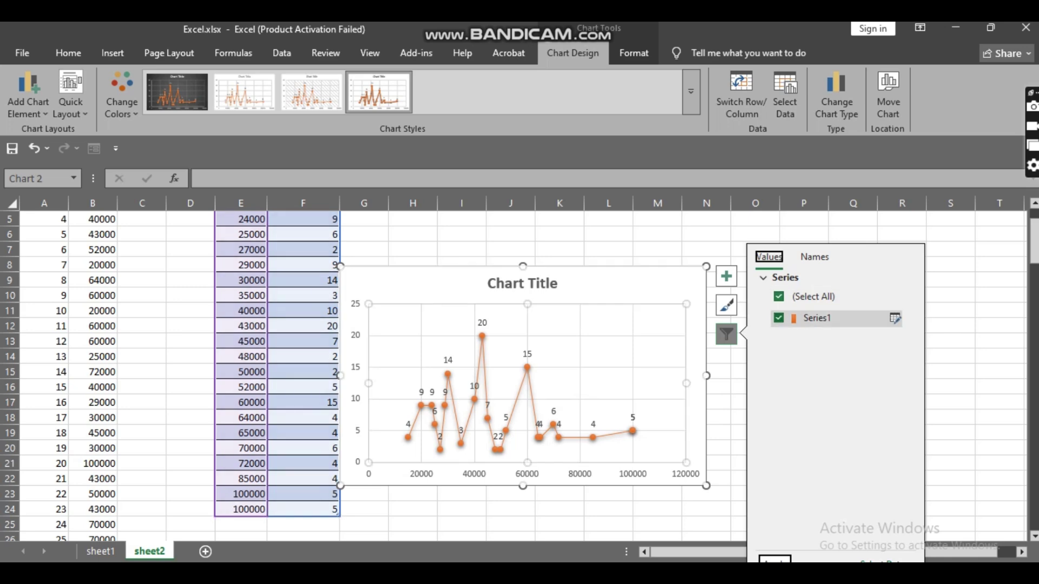
{"action": "left_click", "coordinate": [814, 257]}
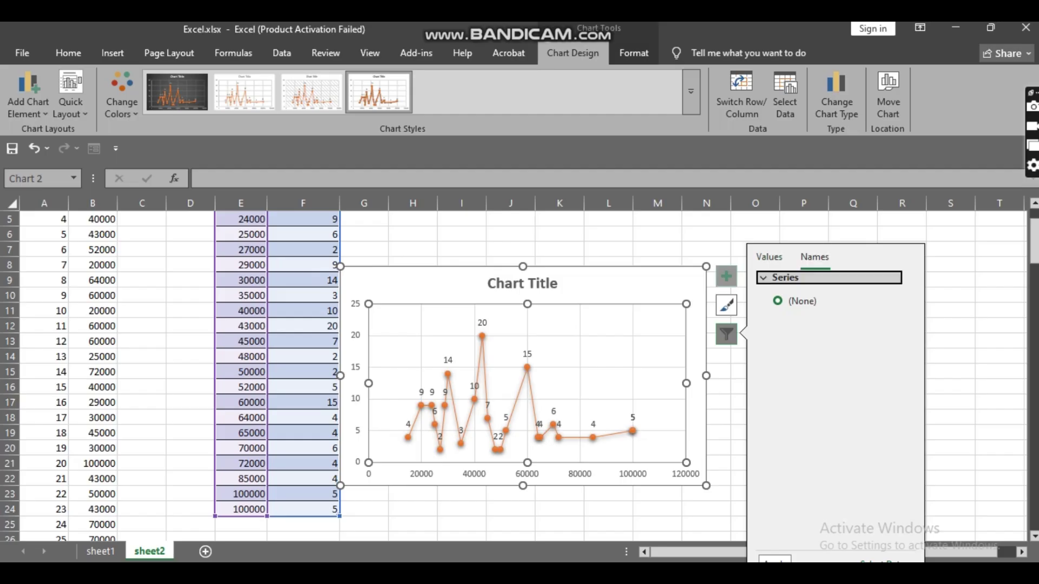
{"action": "left_click", "coordinate": [726, 305]}
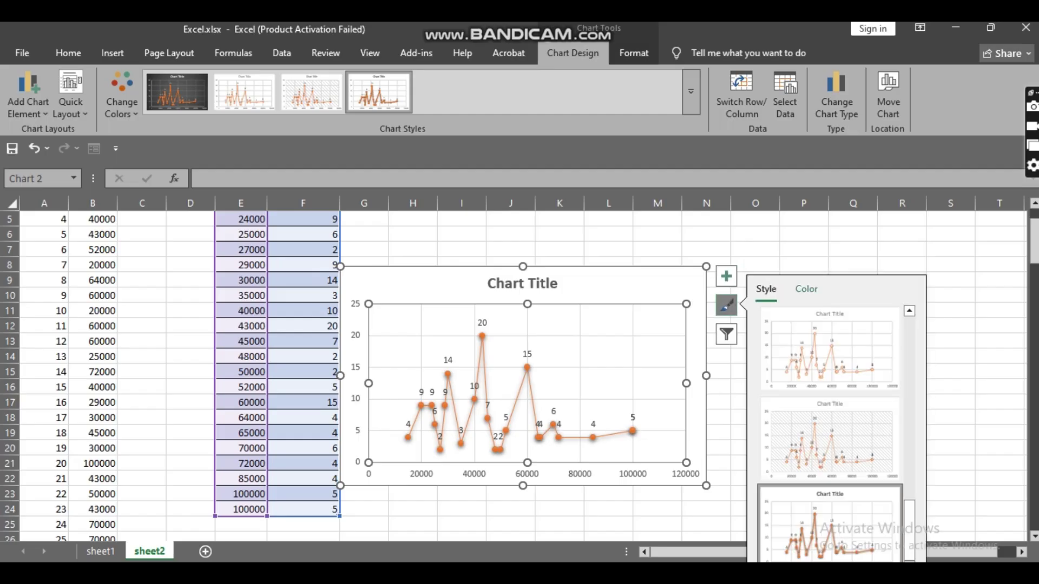
{"action": "left_click", "coordinate": [805, 289]}
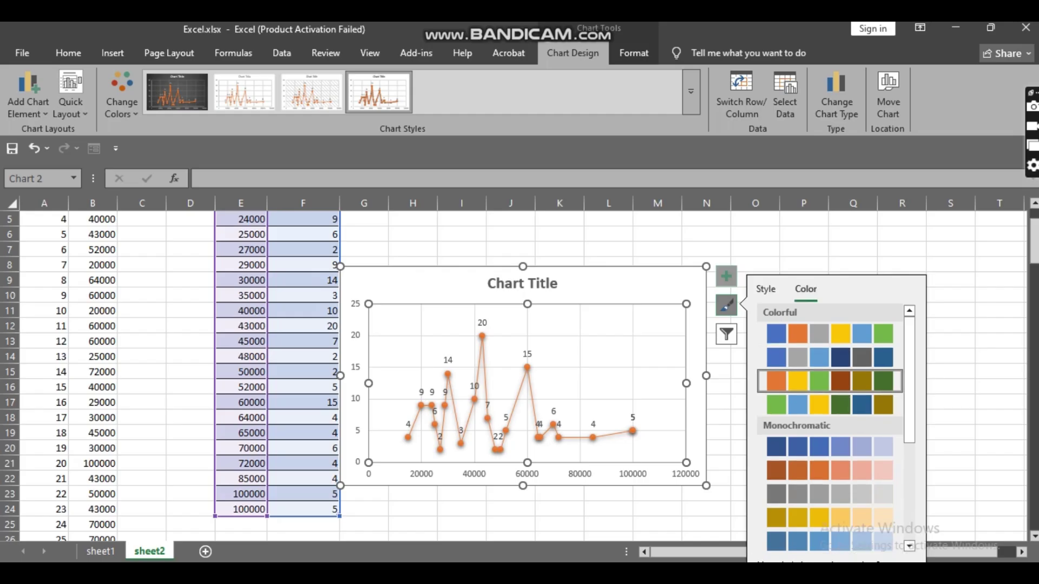
- Turn the chart's data labels off and on again, and change them to data callouts
{"action": "left_click", "coordinate": [726, 276]}
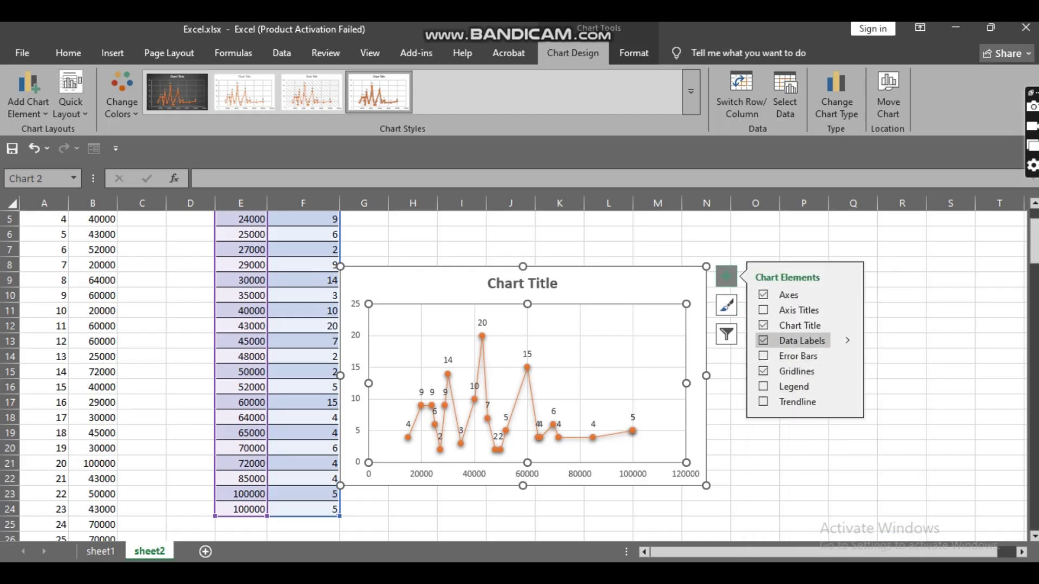
{"action": "left_click", "coordinate": [763, 340]}
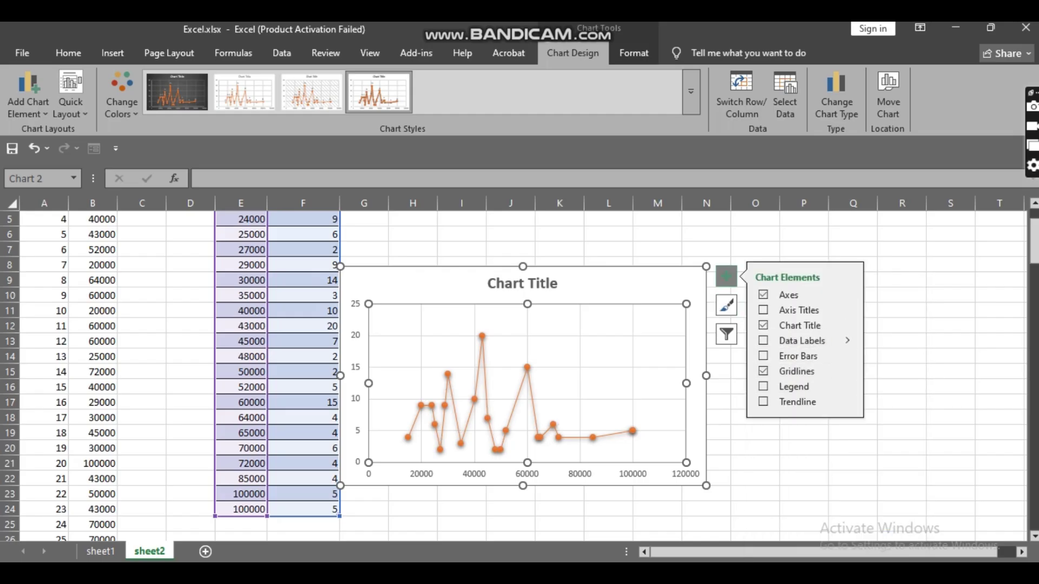
{"action": "left_click", "coordinate": [847, 341]}
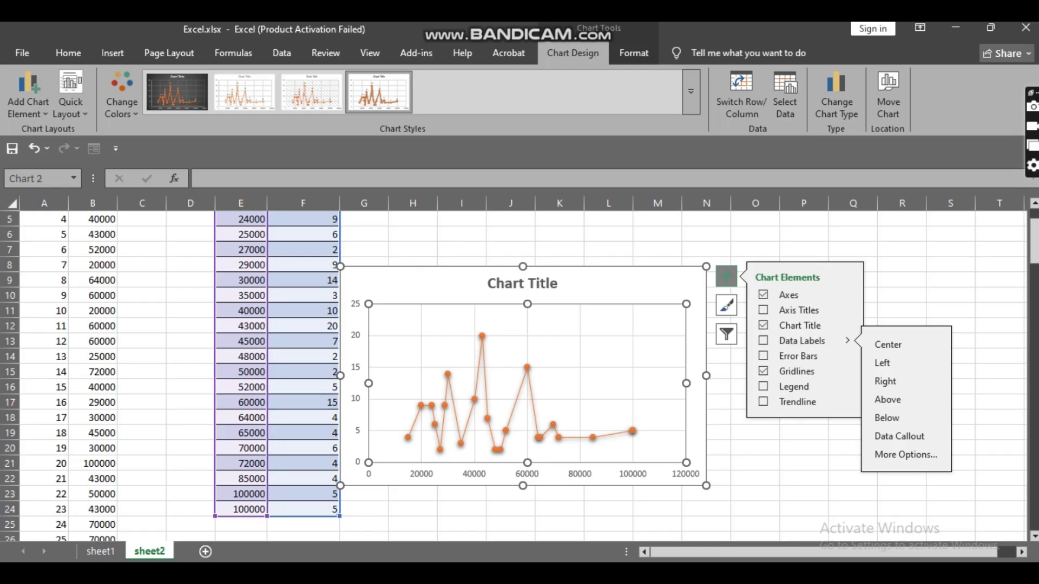
{"action": "left_click", "coordinate": [763, 340]}
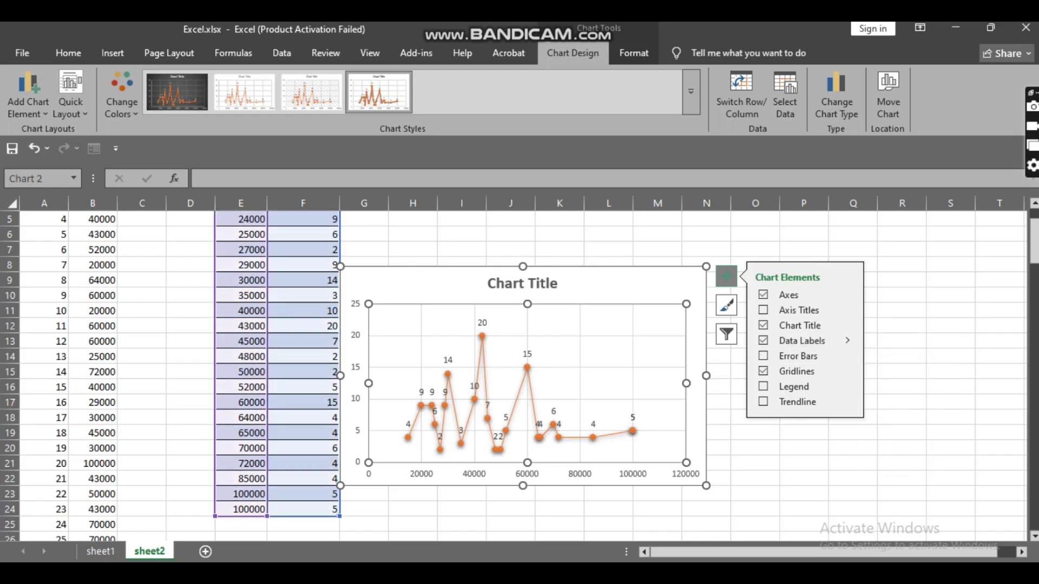
{"action": "left_click", "coordinate": [847, 341]}
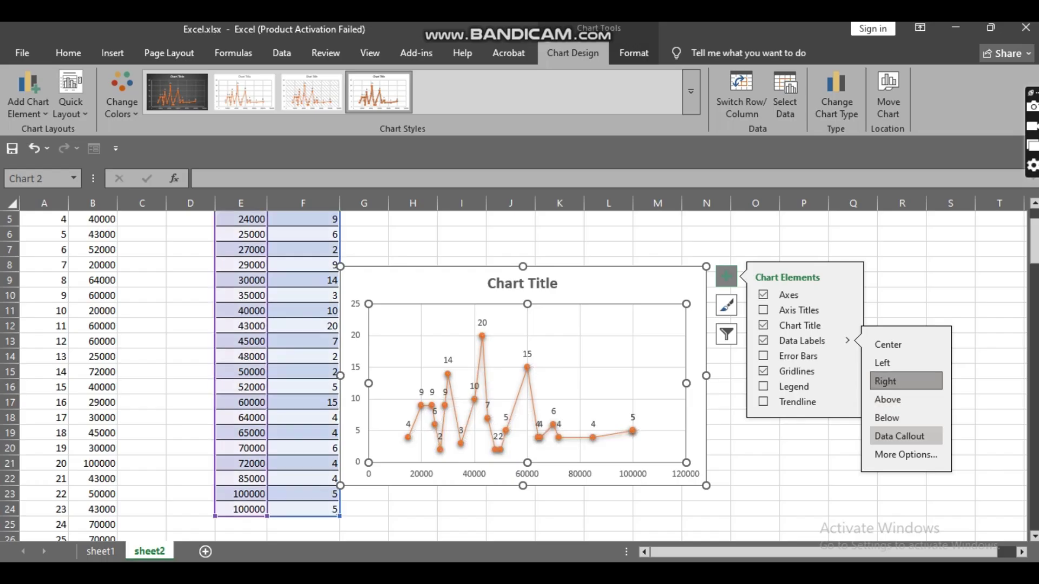
{"action": "left_click", "coordinate": [622, 367]}
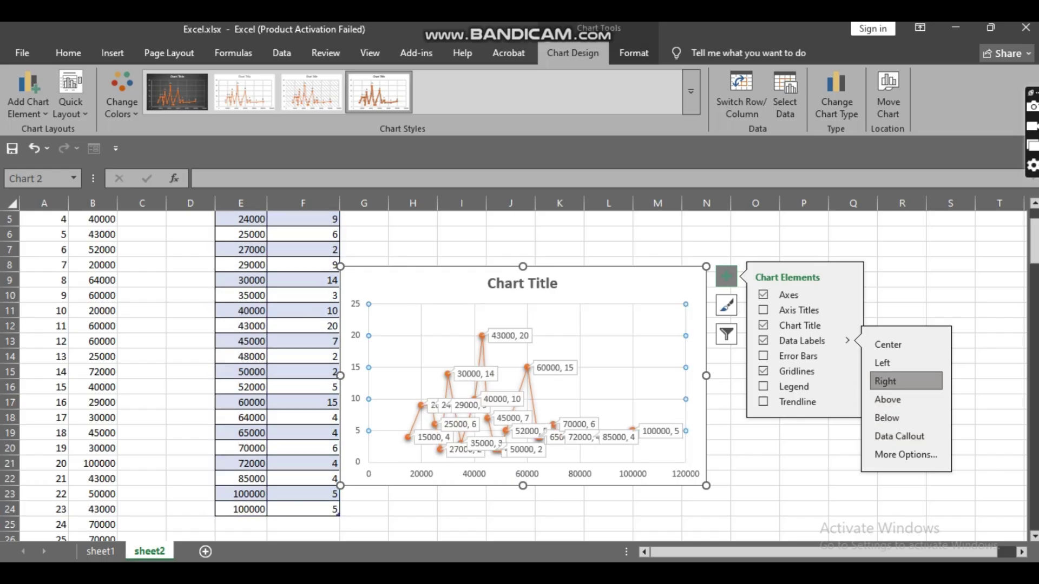
{"action": "left_click", "coordinate": [622, 383]}
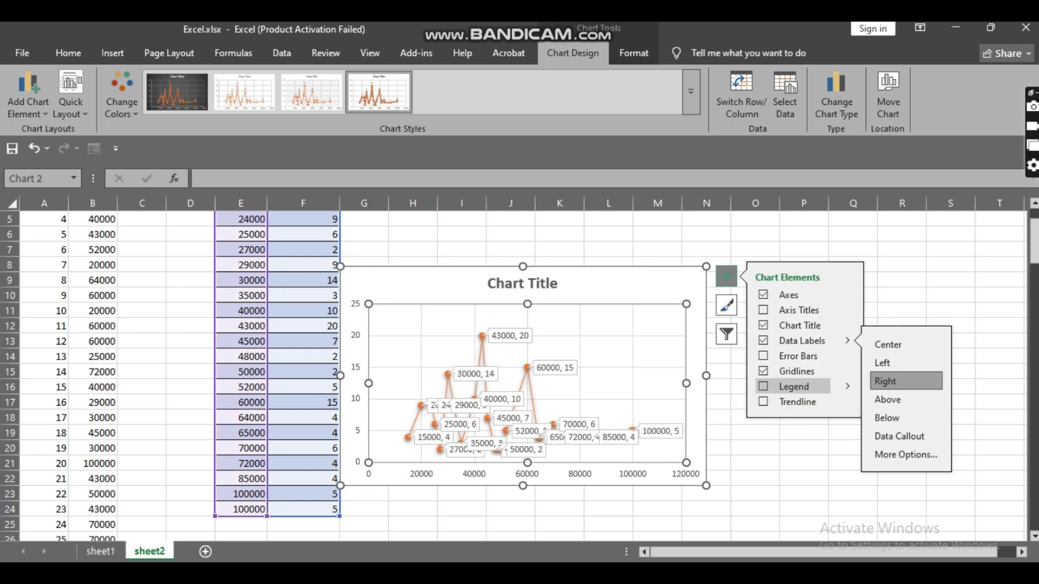
- Add a legend to the scatter chart and remove it again
{"action": "left_click", "coordinate": [763, 386]}
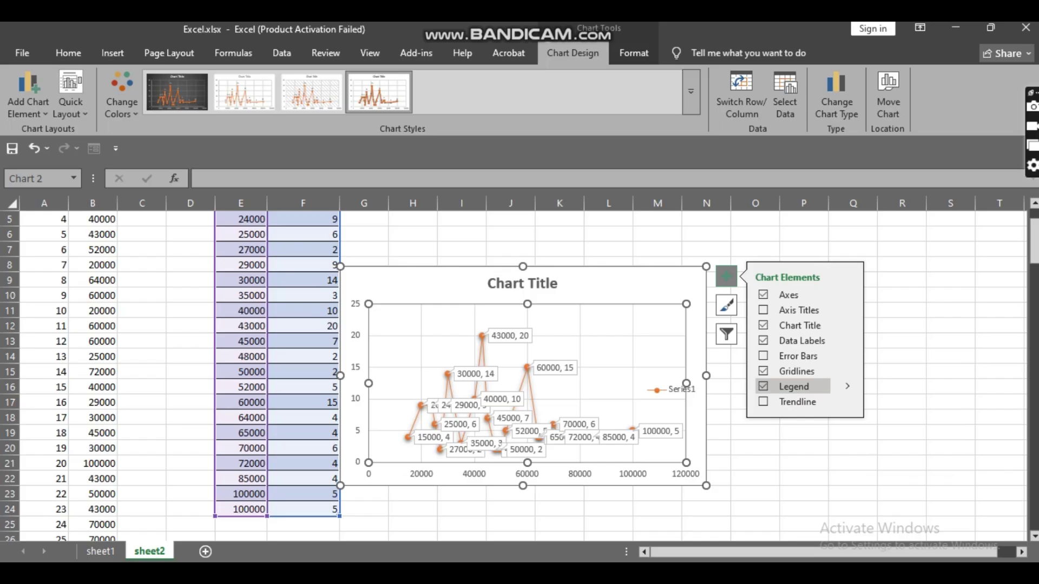
{"action": "left_click", "coordinate": [762, 386]}
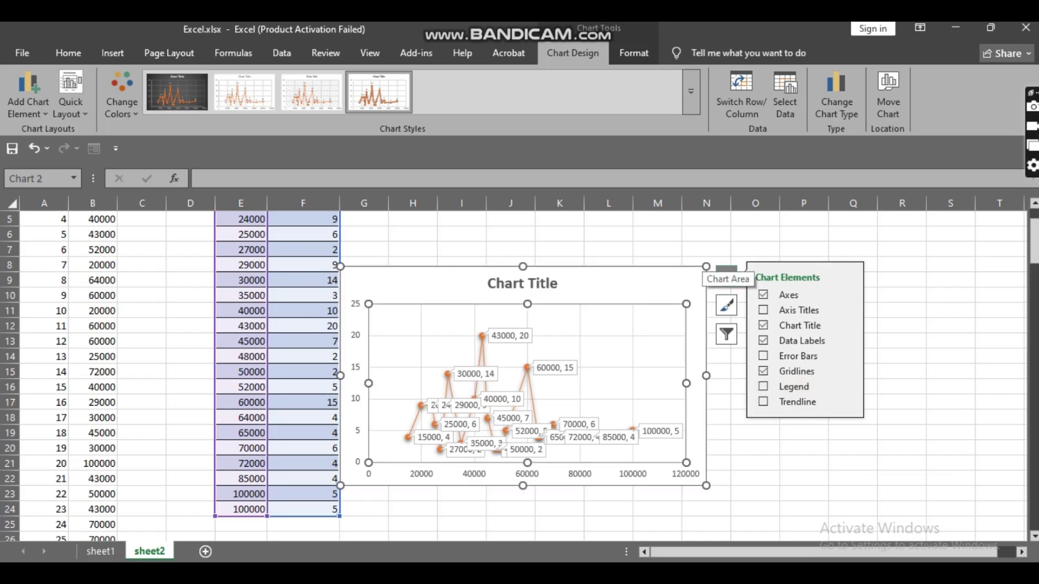
{"action": "left_click", "coordinate": [726, 276]}
- Enlarge the scatter chart until it spans about columns G to Q and rows 4 to 27
{"action": "left_click_drag", "start_coordinate": [706, 266], "coordinate": [791, 218]}
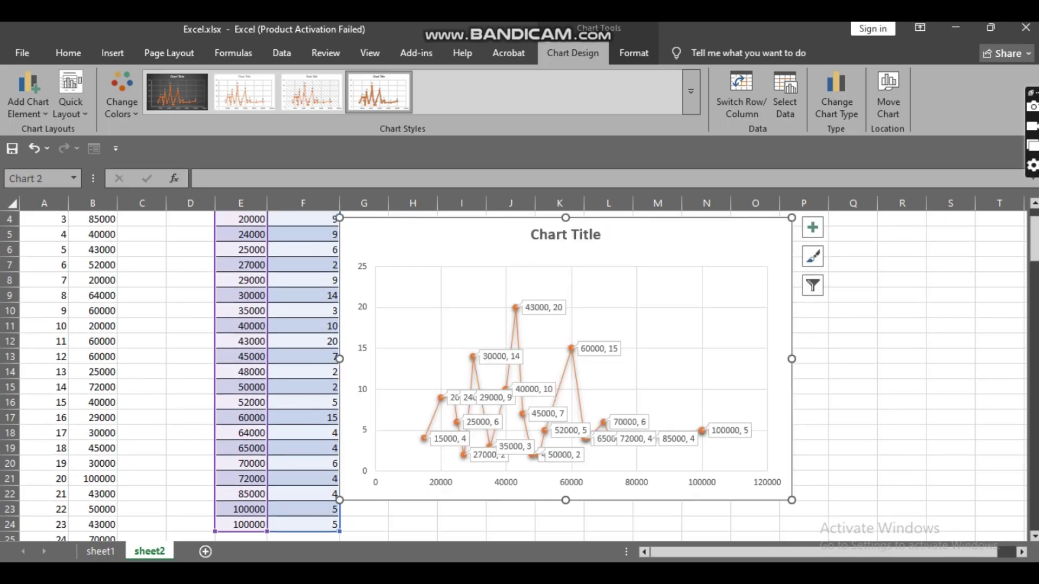
{"action": "mouse_move", "coordinate": [565, 499]}
{"action": "left_mouse_down"}
{"action": "mouse_move", "coordinate": [565, 349]}
{"action": "mouse_move", "coordinate": [595, 349]}
{"action": "mouse_move", "coordinate": [559, 537]}
{"action": "left_mouse_up"}
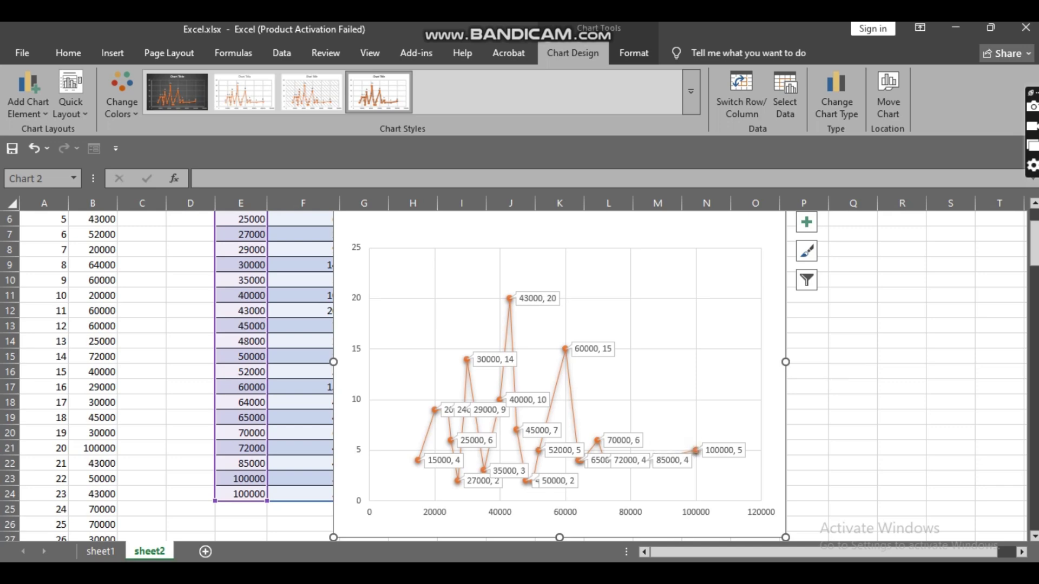
{"action": "left_click_drag", "start_coordinate": [786, 361], "coordinate": [851, 361]}
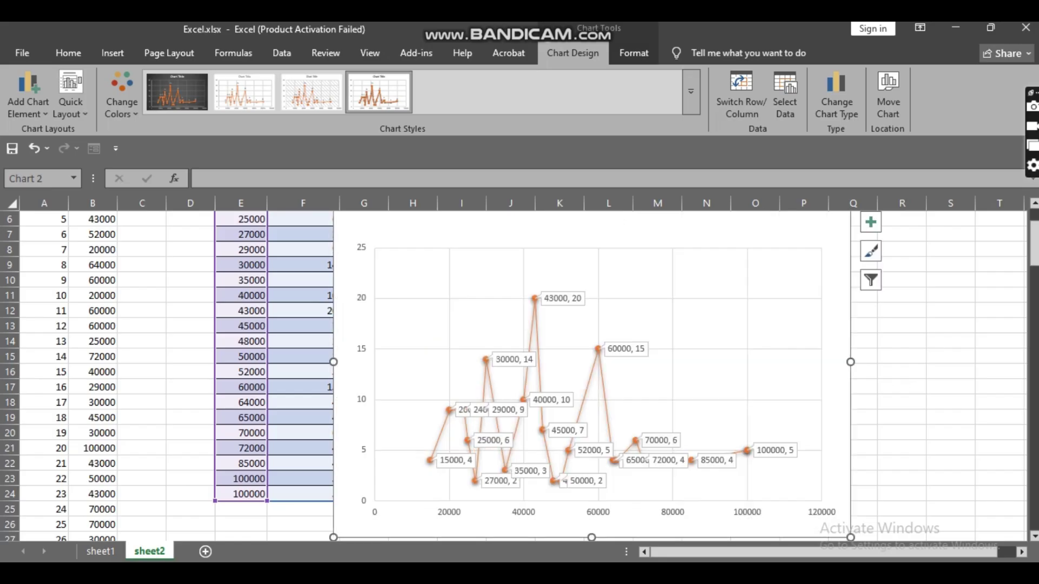
{"action": "scroll", "coordinate": [801, 303], "scroll_direction": "up", "scroll_amount": 2}
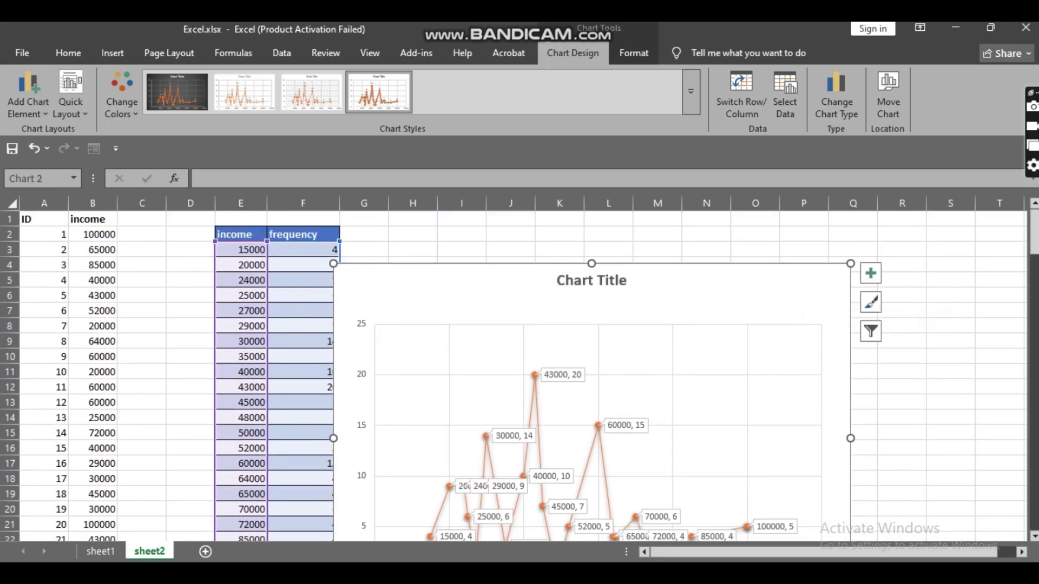
- Shrink the scatter chart to about columns G to M and rows 14 to 27, and move its plot area up
{"action": "left_click_drag", "start_coordinate": [850, 263], "coordinate": [675, 418]}
{"action": "left_click_drag", "start_coordinate": [576, 484], "coordinate": [576, 455]}
{"action": "scroll", "coordinate": [514, 368], "scroll_direction": "down", "scroll_amount": 4}
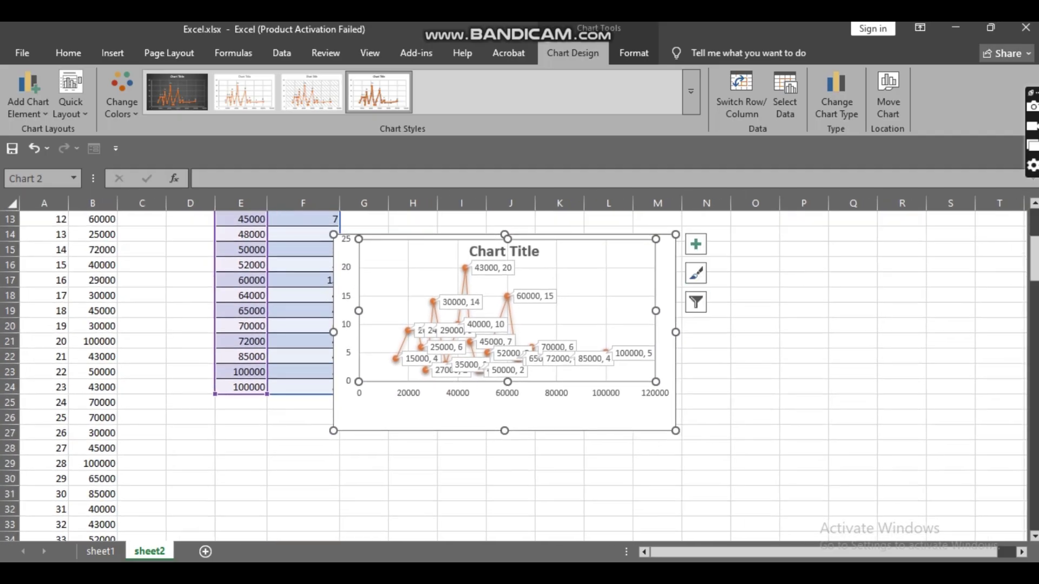
- Change the scatter chart's title to "income line graph"
{"action": "left_click", "coordinate": [504, 251]}
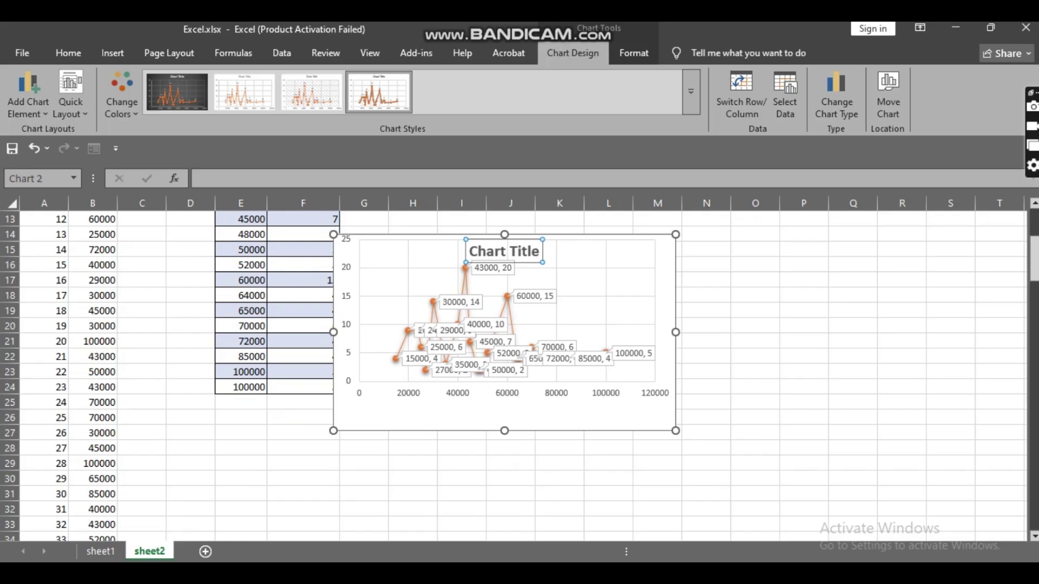
{"action": "double_click", "coordinate": [503, 251]}
{"action": "key", "text": "ctrl+a"}
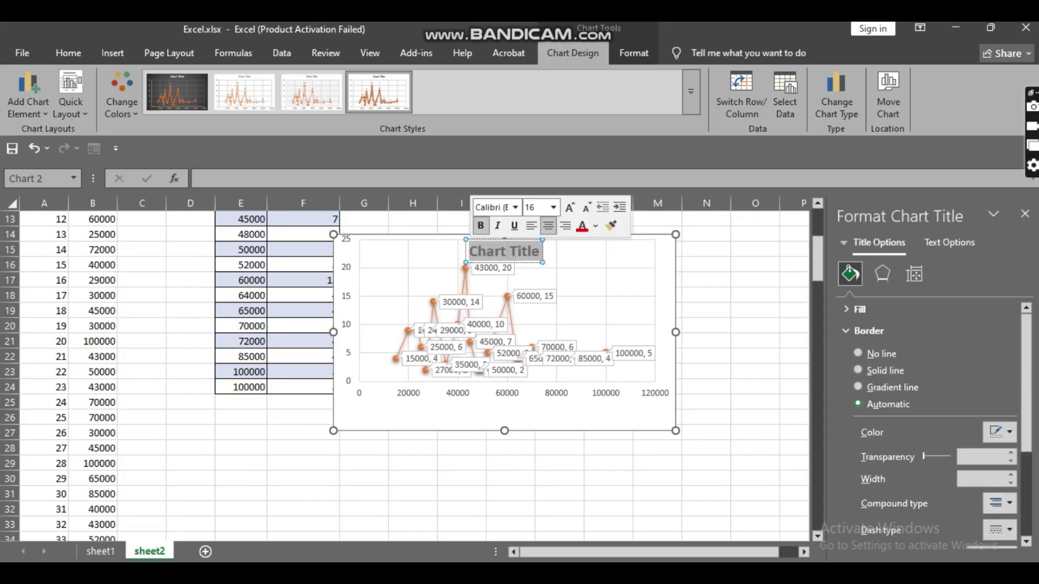
{"action": "type", "text": "incom"}
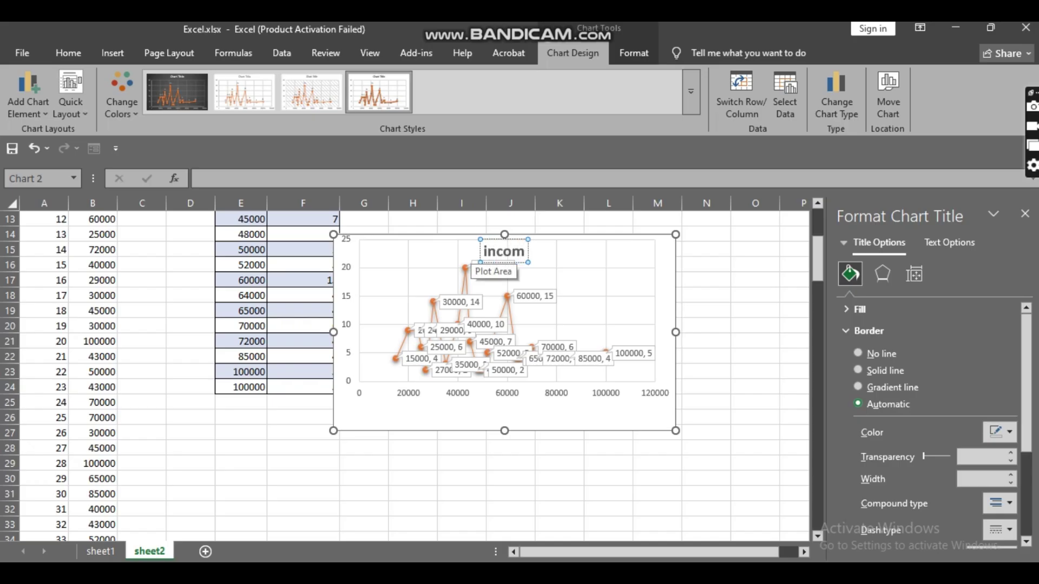
{"action": "type", "text": "e li"}
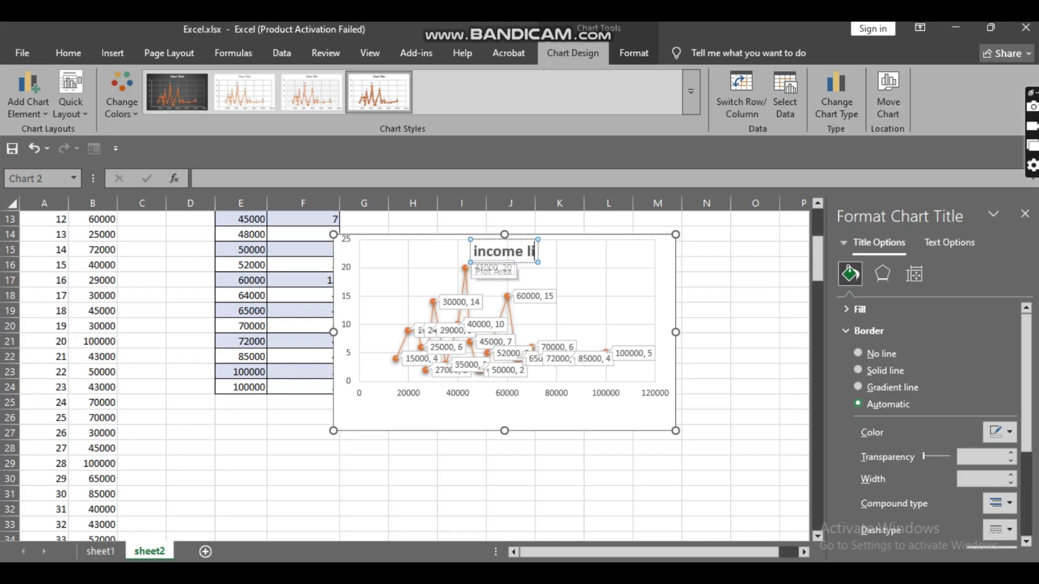
{"action": "type", "text": "ne gr"}
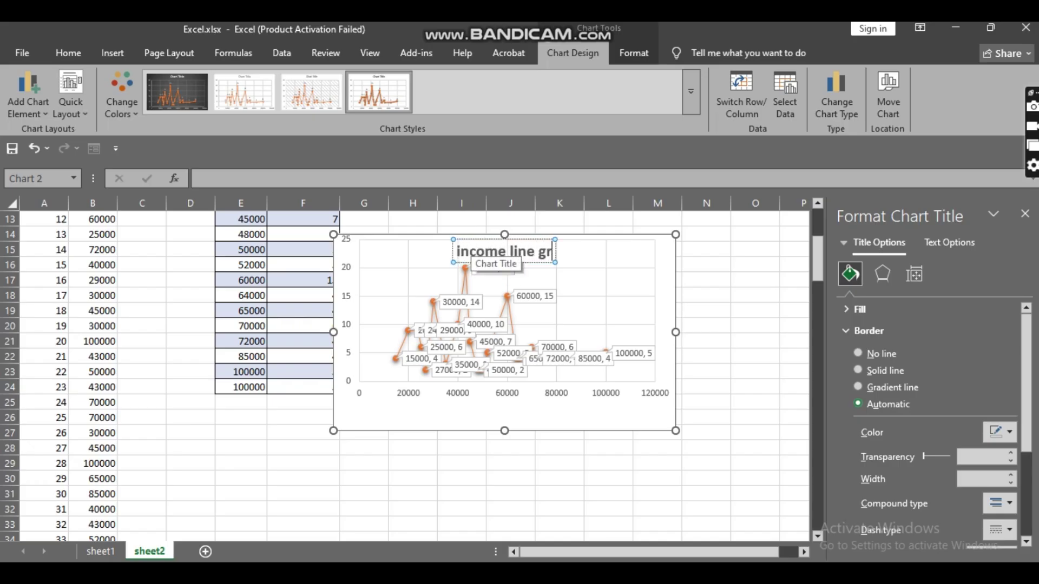
{"action": "type", "text": "aph"}
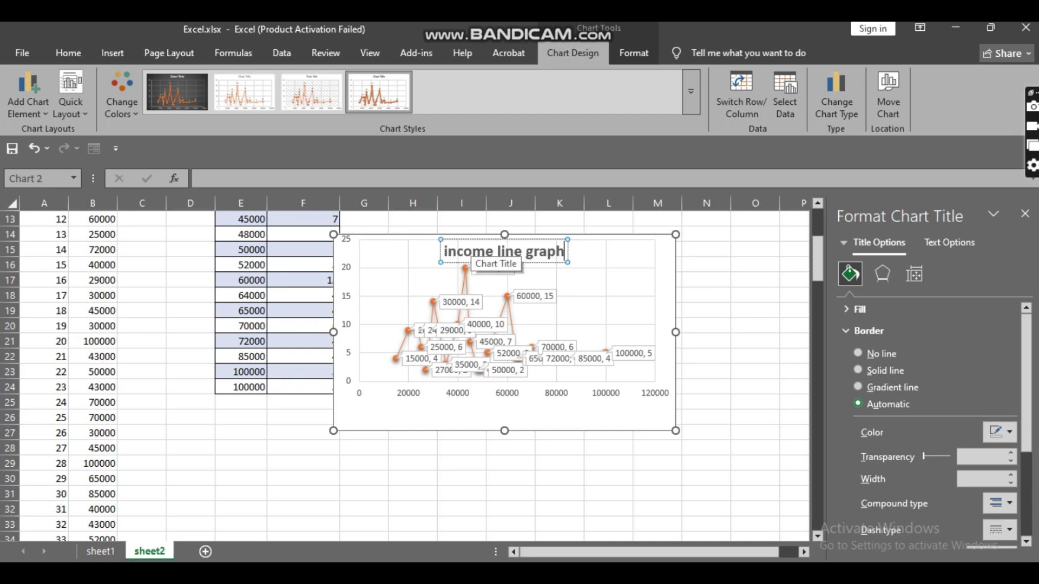
{"action": "left_click", "coordinate": [510, 493]}
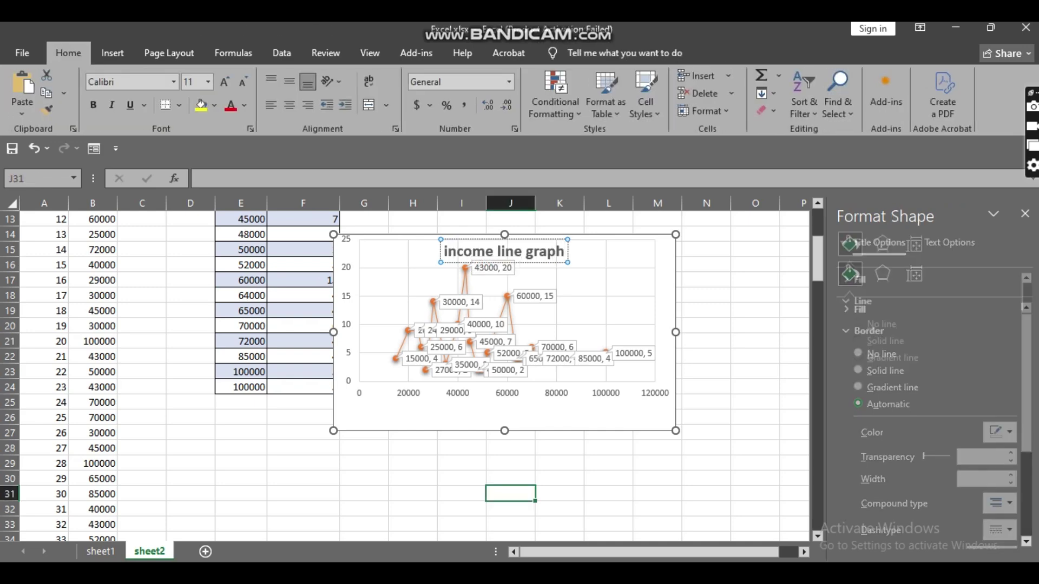
{"action": "left_click", "coordinate": [535, 296]}
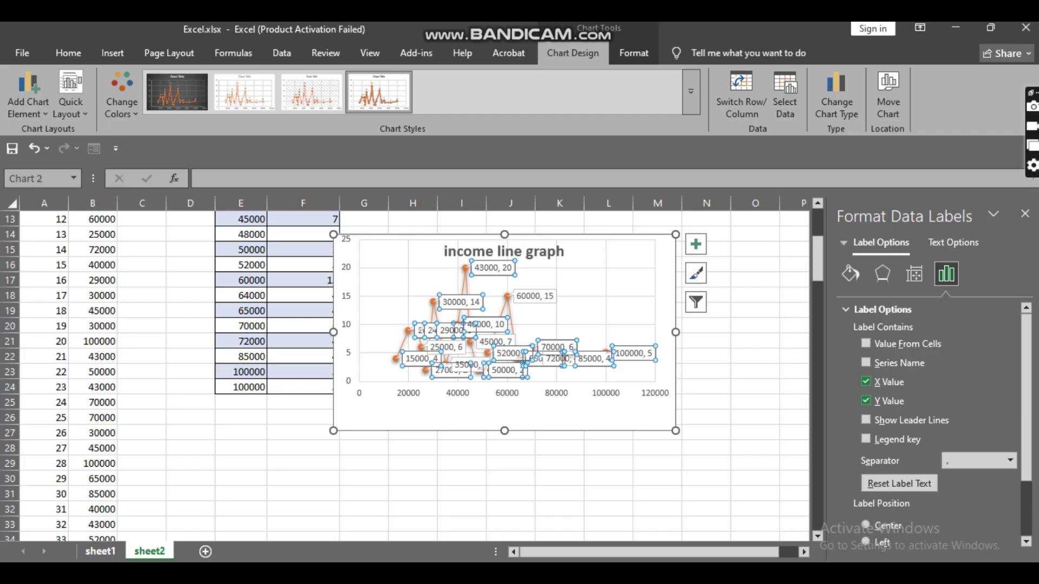
- On sheet1, insert a recommended pie chart from the male and female rows of the gender frequency table (F4:G5)
{"action": "left_click", "coordinate": [101, 551]}
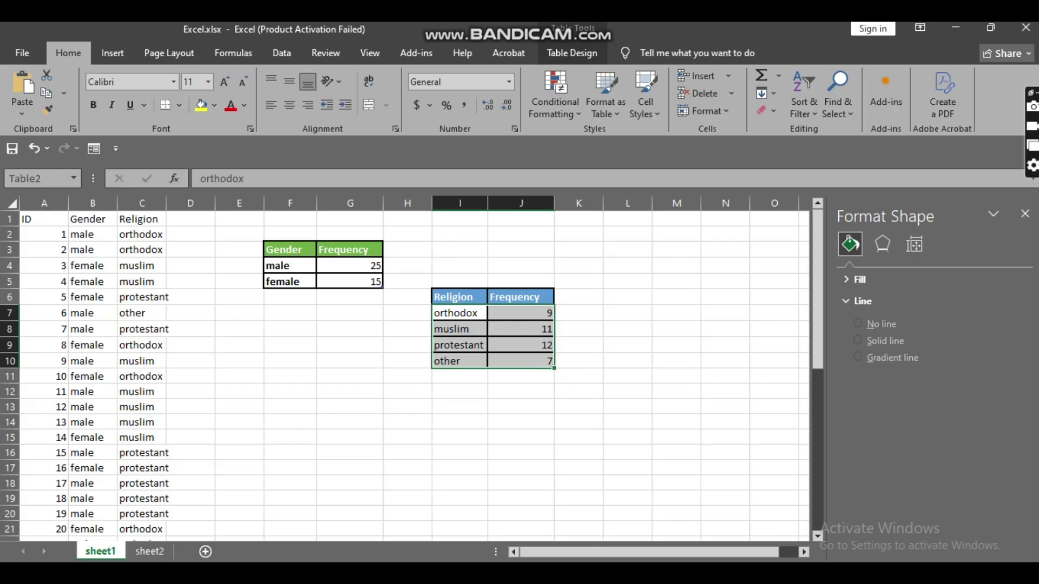
{"action": "left_click_drag", "start_coordinate": [290, 265], "coordinate": [353, 282]}
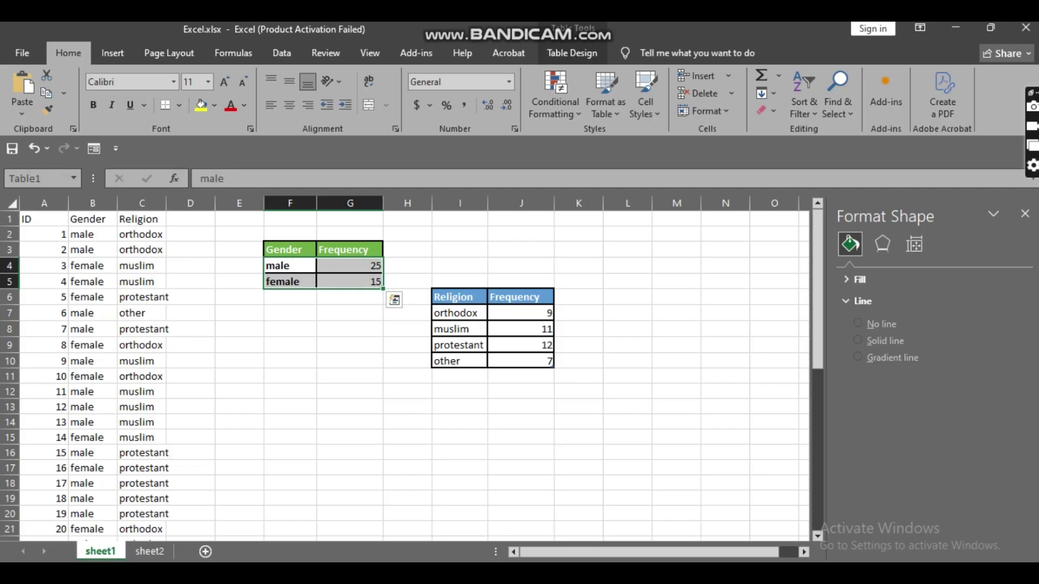
{"action": "left_click", "coordinate": [112, 53]}
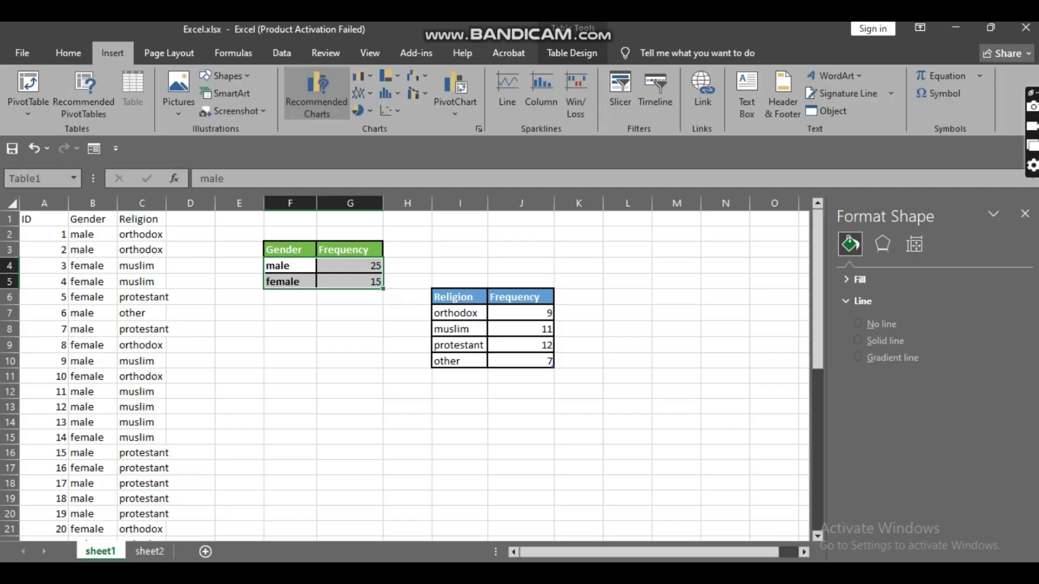
{"action": "left_click", "coordinate": [316, 92]}
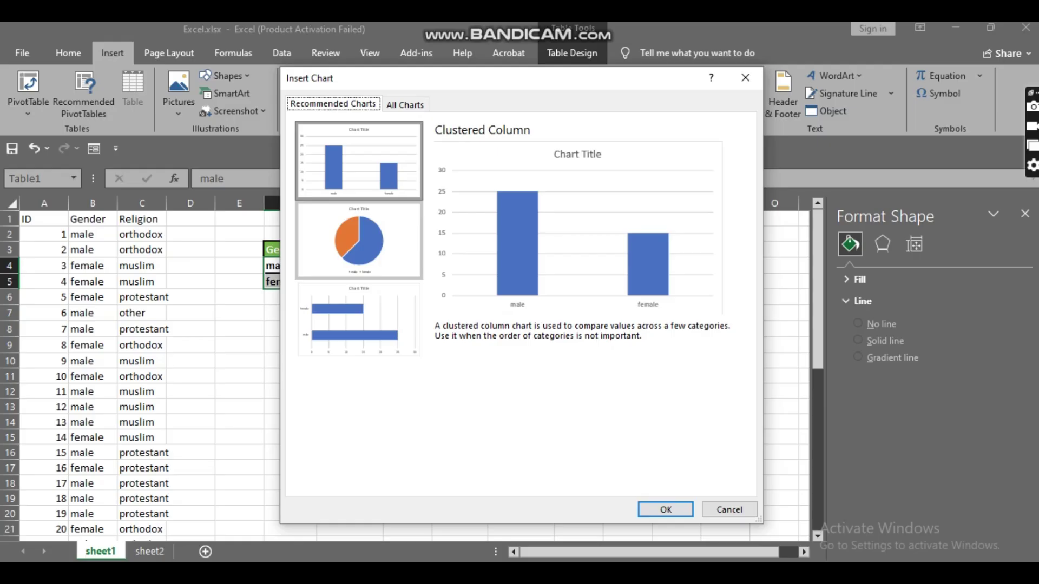
{"action": "left_click", "coordinate": [358, 240]}
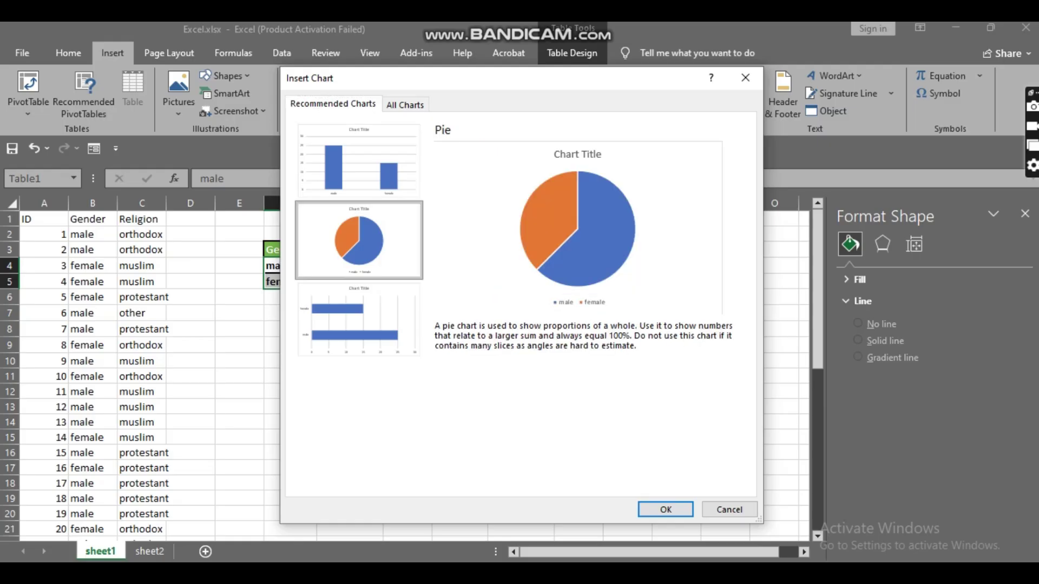
{"action": "left_click", "coordinate": [665, 509]}
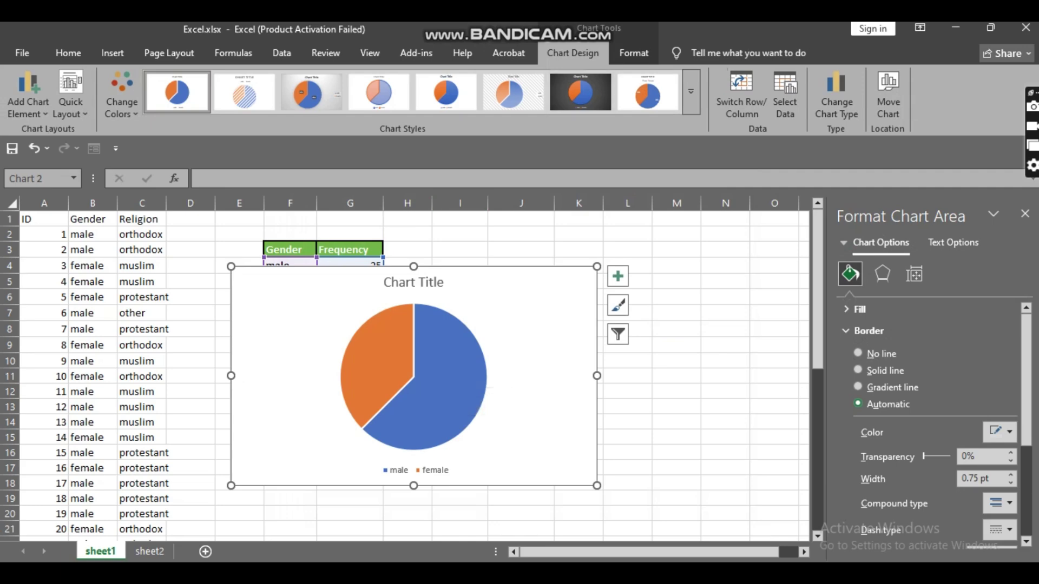
{"action": "left_click_drag", "start_coordinate": [450, 387], "coordinate": [476, 401]}
{"action": "left_click", "coordinate": [725, 421]}
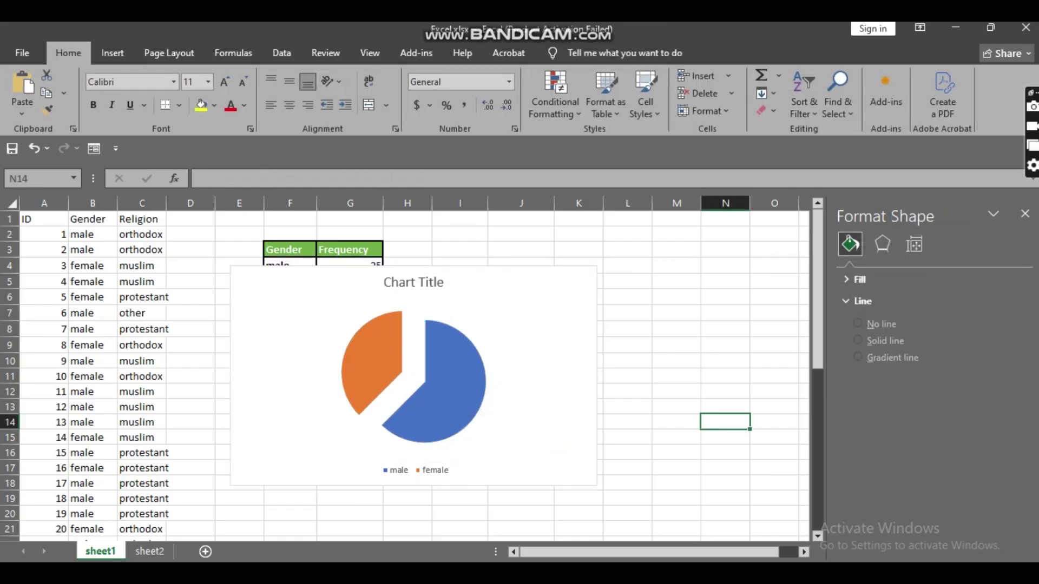
{"action": "left_click", "coordinate": [33, 149]}
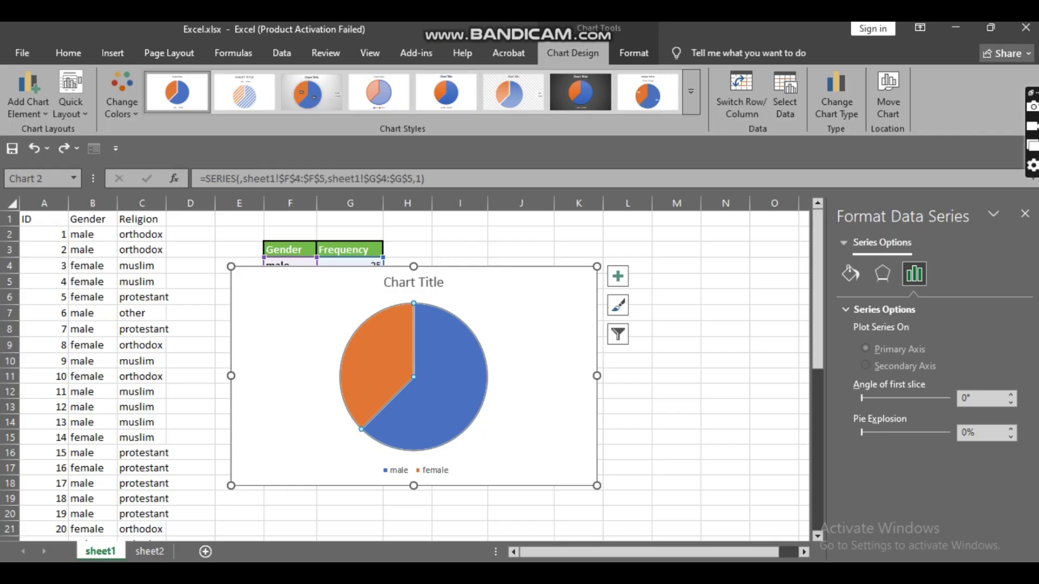
- Move the pie chart down so its upper edge is at about row 10, clear of the gender frequency table
{"action": "left_click", "coordinate": [676, 376]}
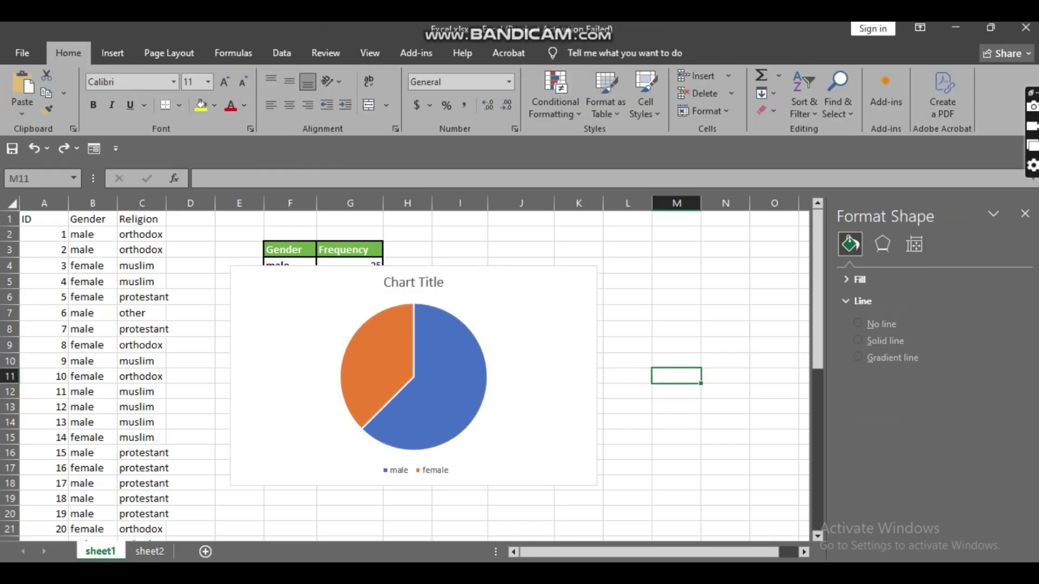
{"action": "left_click_drag", "start_coordinate": [552, 342], "coordinate": [529, 435]}
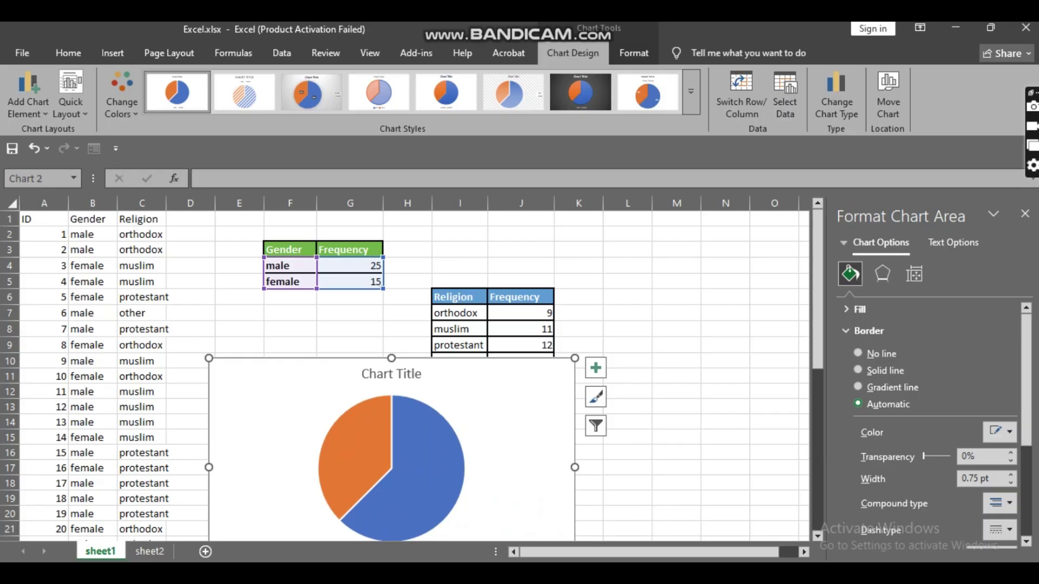
- Try out several chart styles on the gender pie chart, ending with the first style in the gallery
{"action": "left_click", "coordinate": [647, 92]}
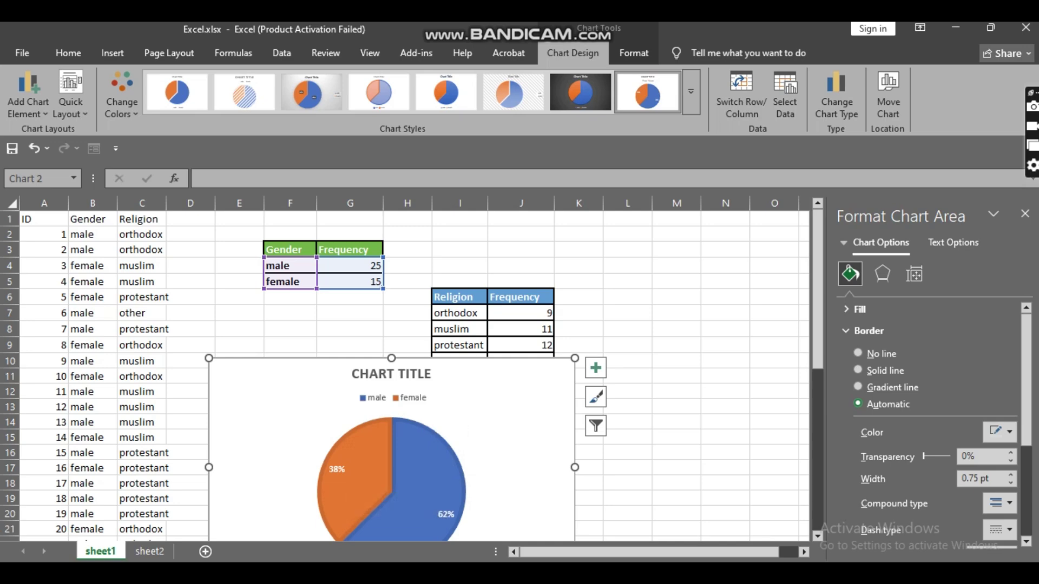
{"action": "left_click", "coordinate": [513, 92]}
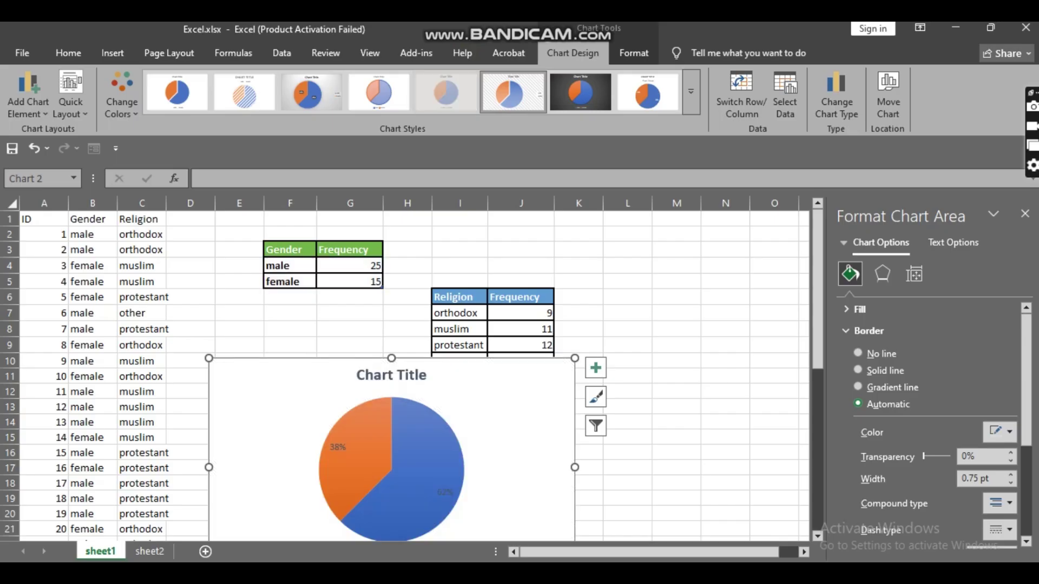
{"action": "left_click", "coordinate": [446, 93]}
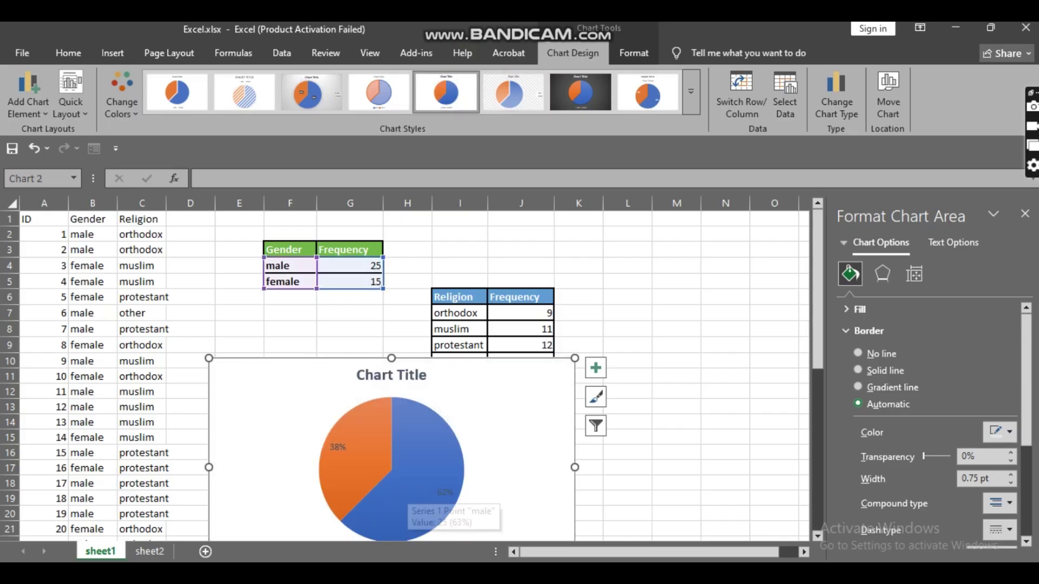
{"action": "left_click", "coordinate": [378, 93]}
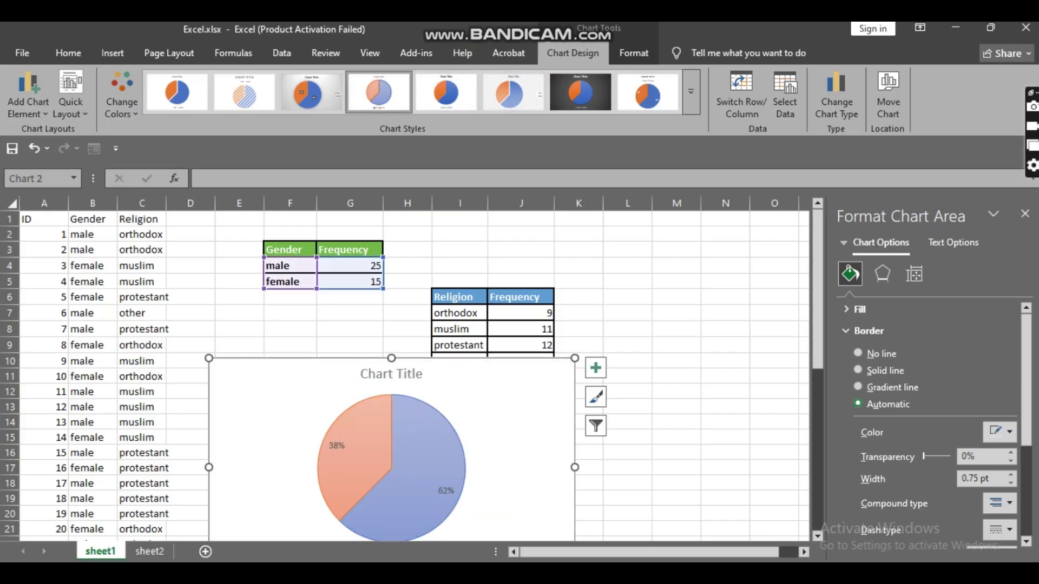
{"action": "left_click", "coordinate": [311, 93]}
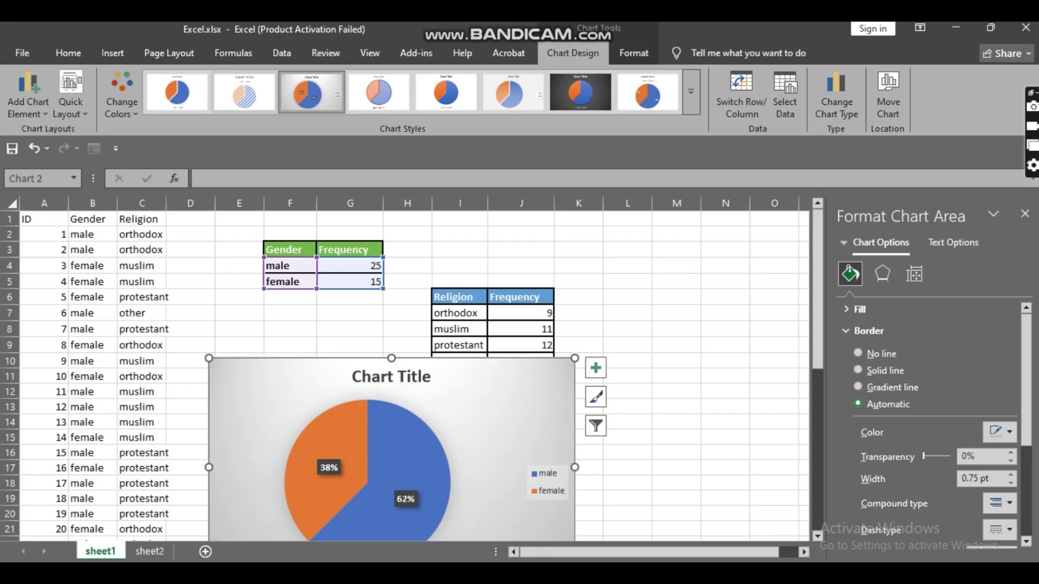
{"action": "left_click", "coordinate": [244, 93]}
{"action": "left_click", "coordinate": [177, 93]}
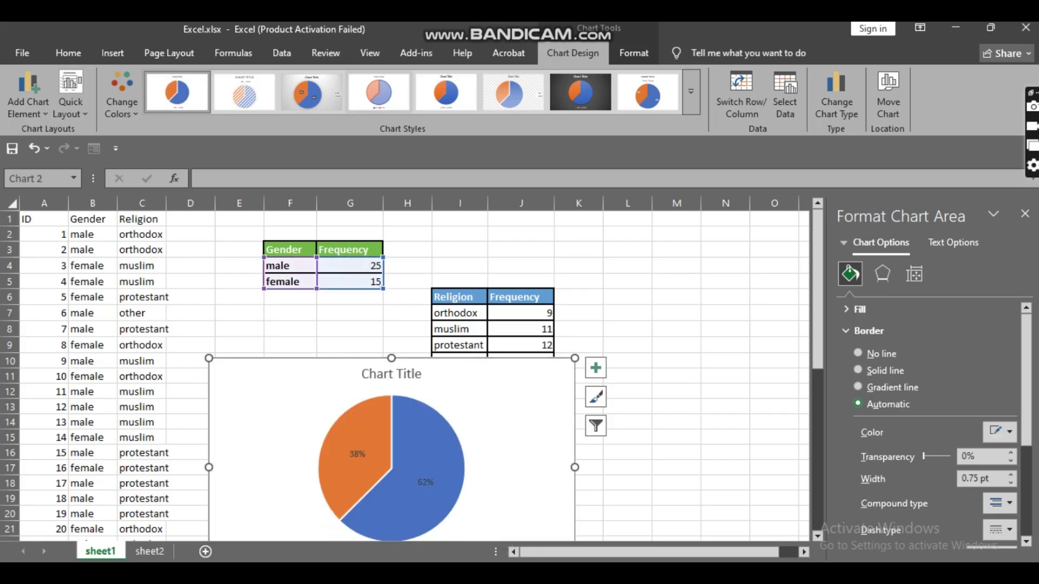
- Apply the chart style with an uppercase title and category-and-percentage labels outside the slices to the pie chart
{"action": "left_click", "coordinate": [691, 92]}
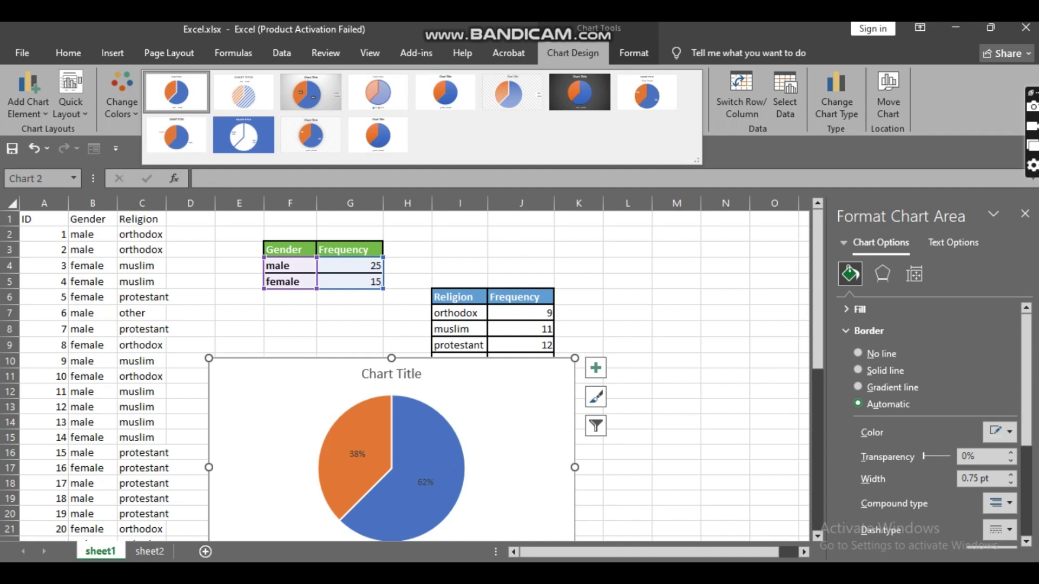
{"action": "left_click", "coordinate": [377, 136]}
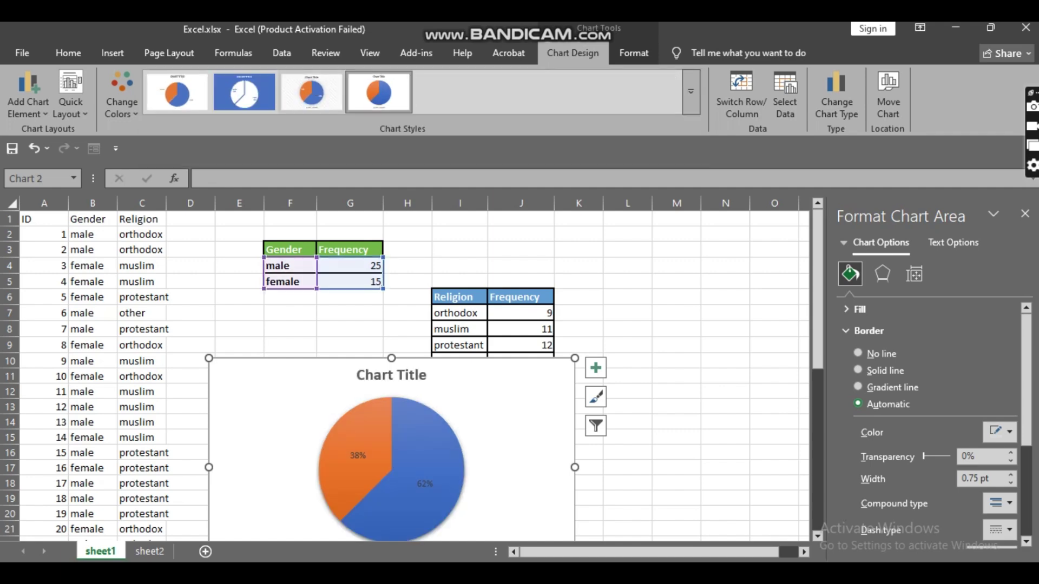
{"action": "left_click", "coordinate": [311, 93]}
{"action": "left_click", "coordinate": [177, 92]}
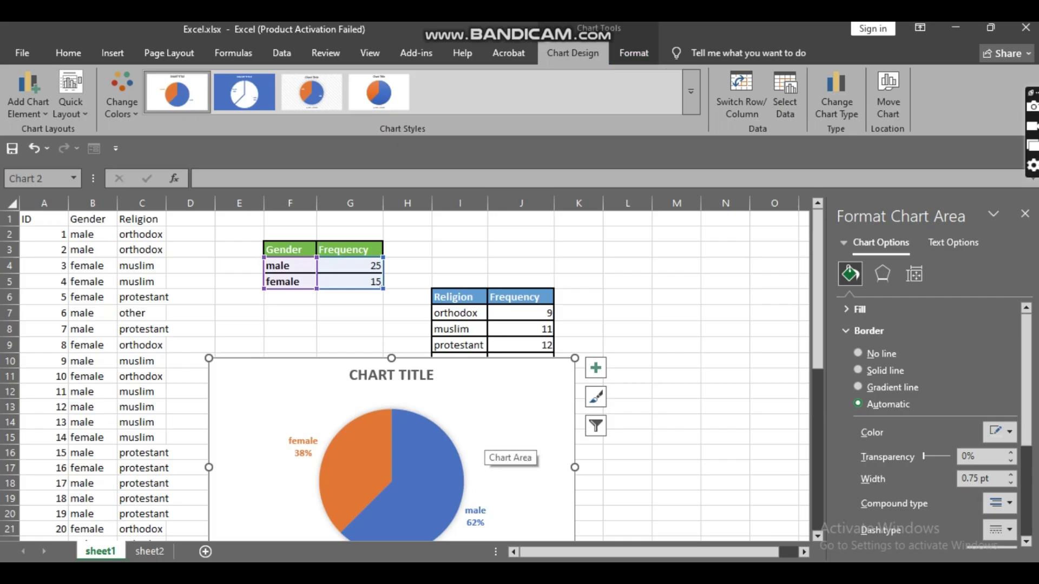
- Hide the pie chart's title and show it again
{"action": "left_click", "coordinate": [595, 368]}
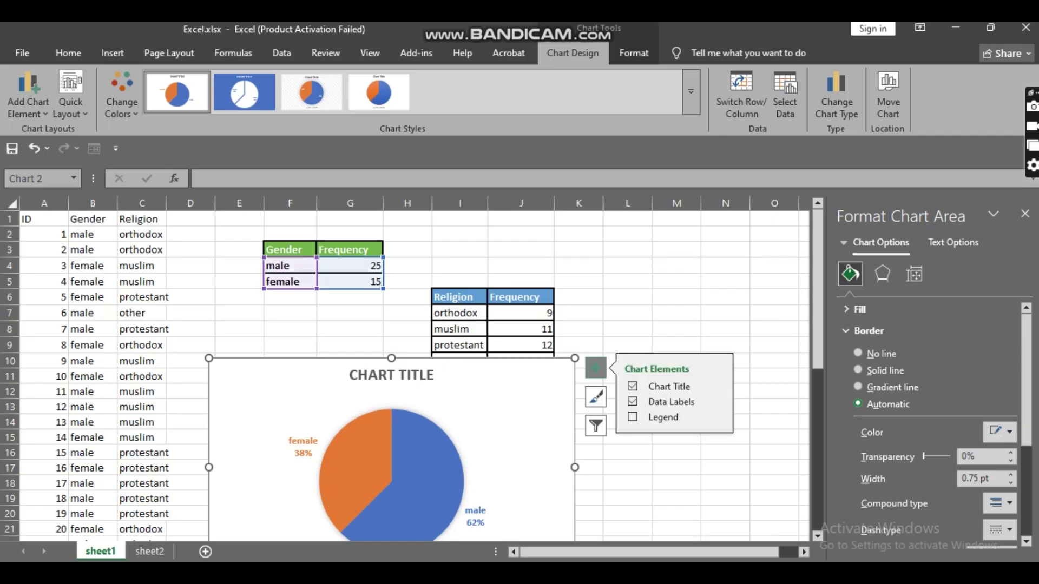
{"action": "left_click_drag", "start_coordinate": [407, 329], "coordinate": [357, 299]}
{"action": "left_click", "coordinate": [503, 417]}
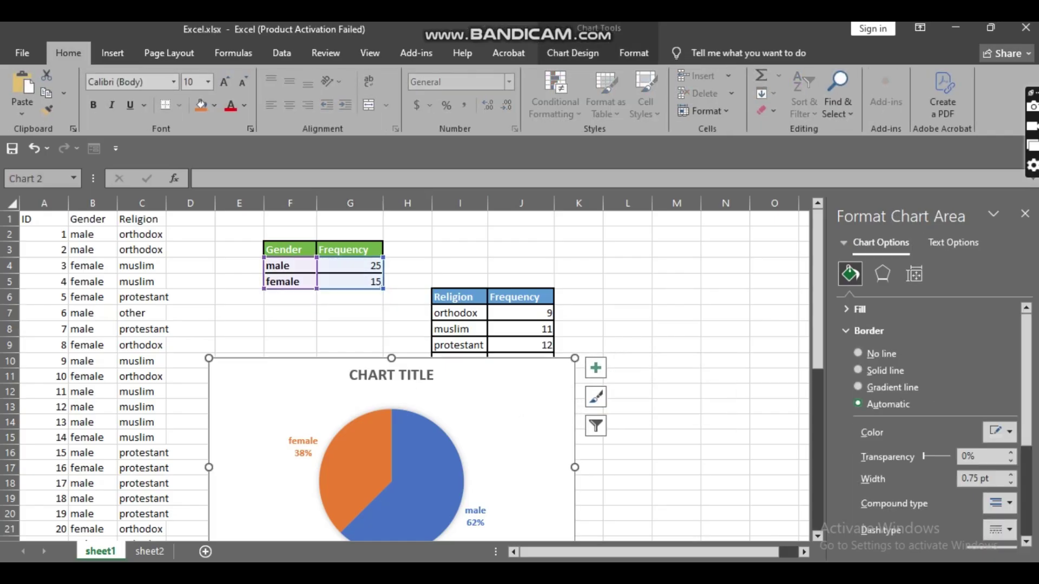
{"action": "left_click", "coordinate": [595, 369]}
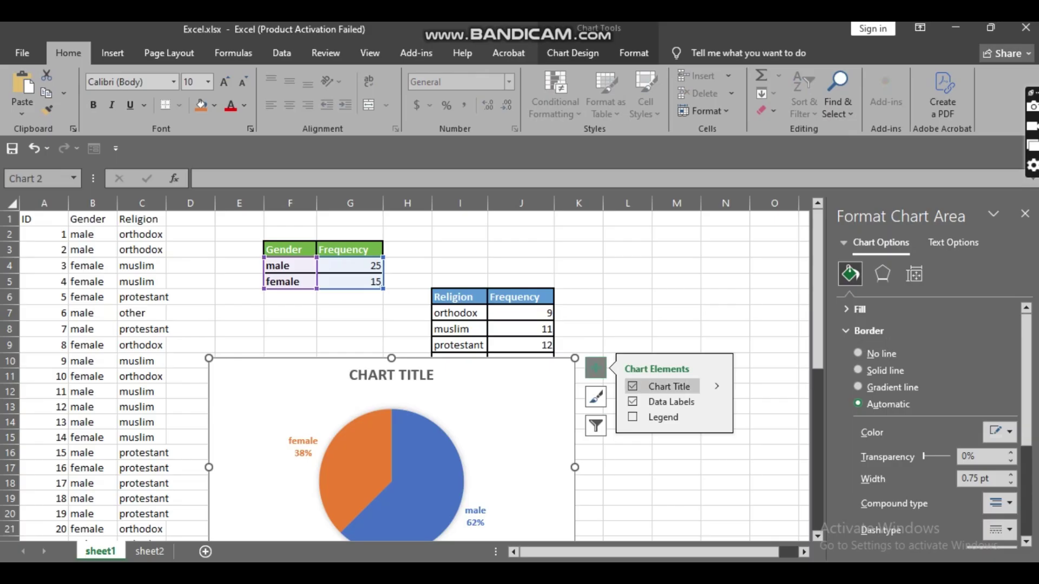
{"action": "left_click", "coordinate": [632, 386]}
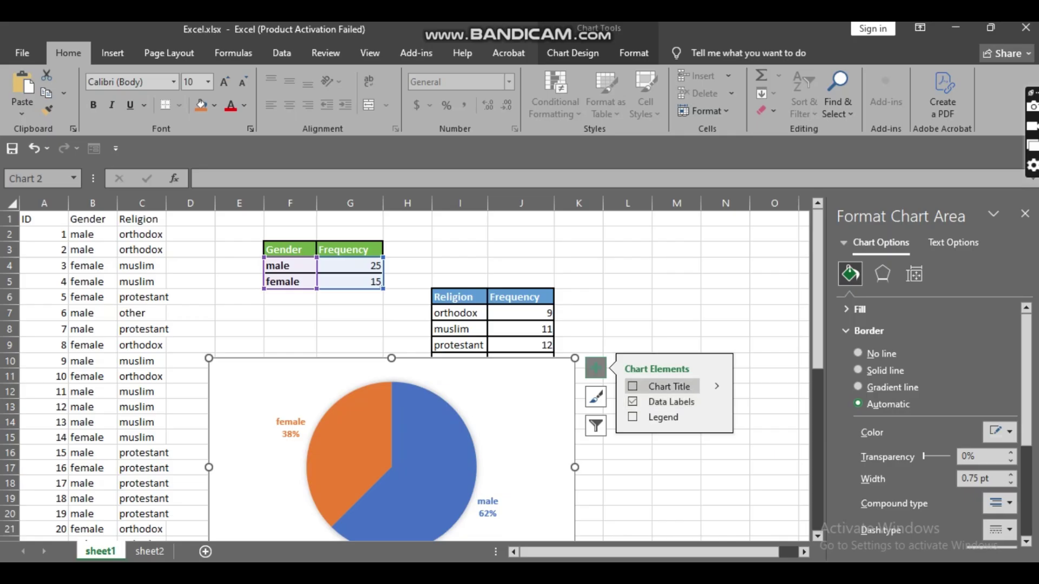
{"action": "left_click", "coordinate": [632, 386]}
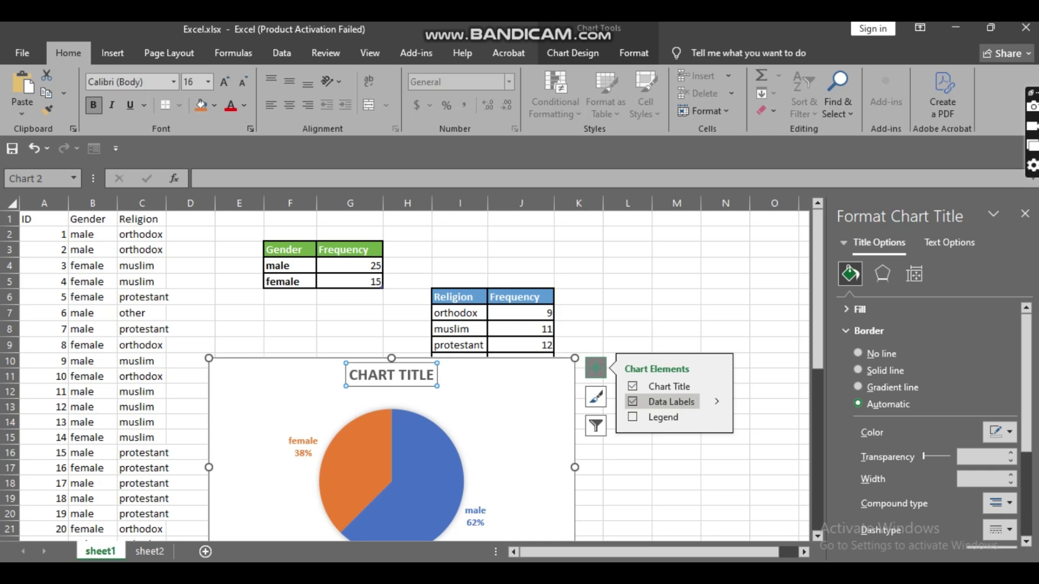
- Hide and restore the pie chart's data labels, then try the Best Fit and Data Callout placements and open the detailed label options
{"action": "left_click", "coordinate": [632, 401]}
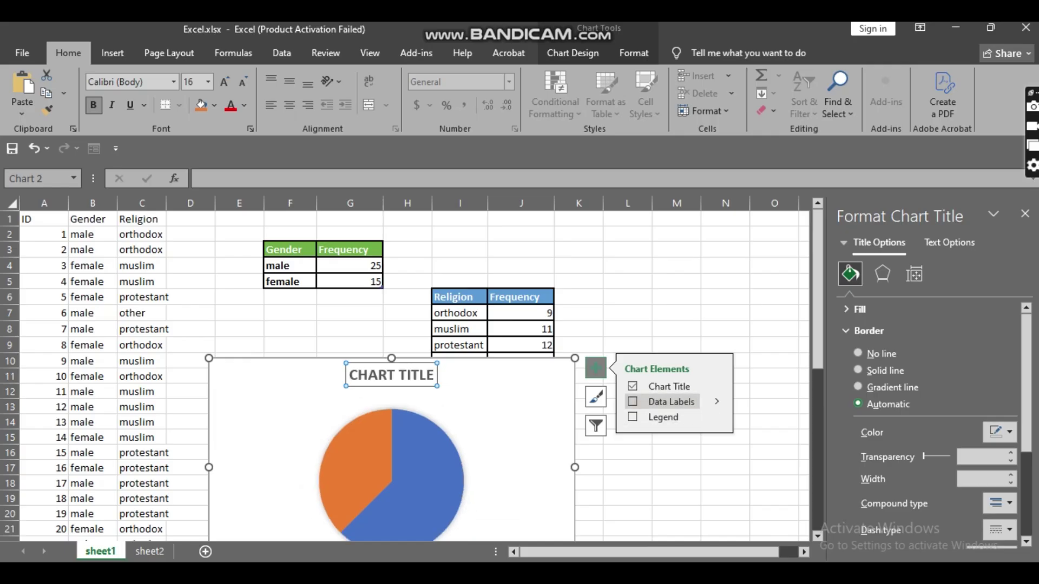
{"action": "left_click", "coordinate": [632, 401]}
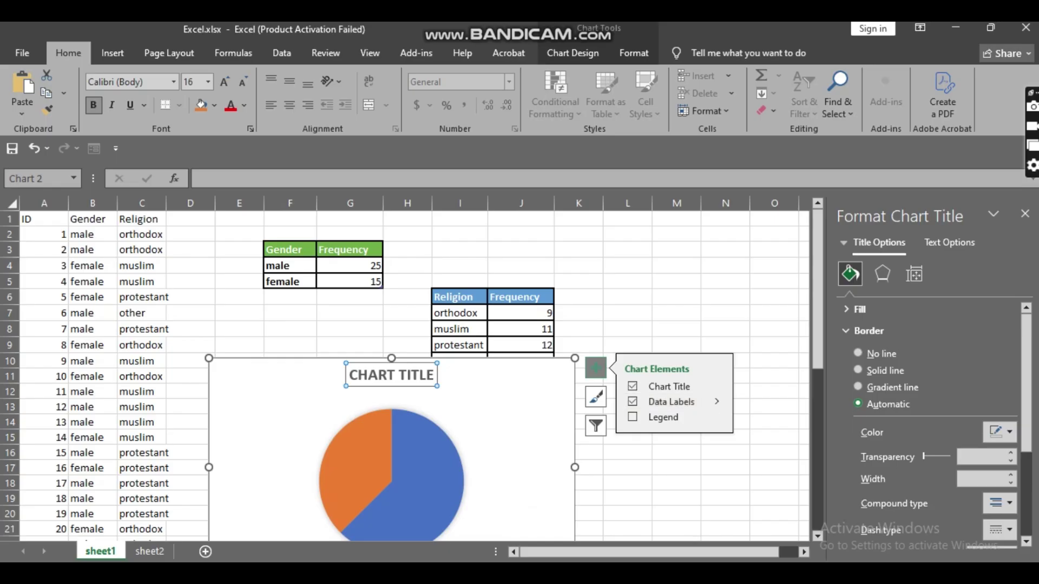
{"action": "left_click", "coordinate": [716, 401]}
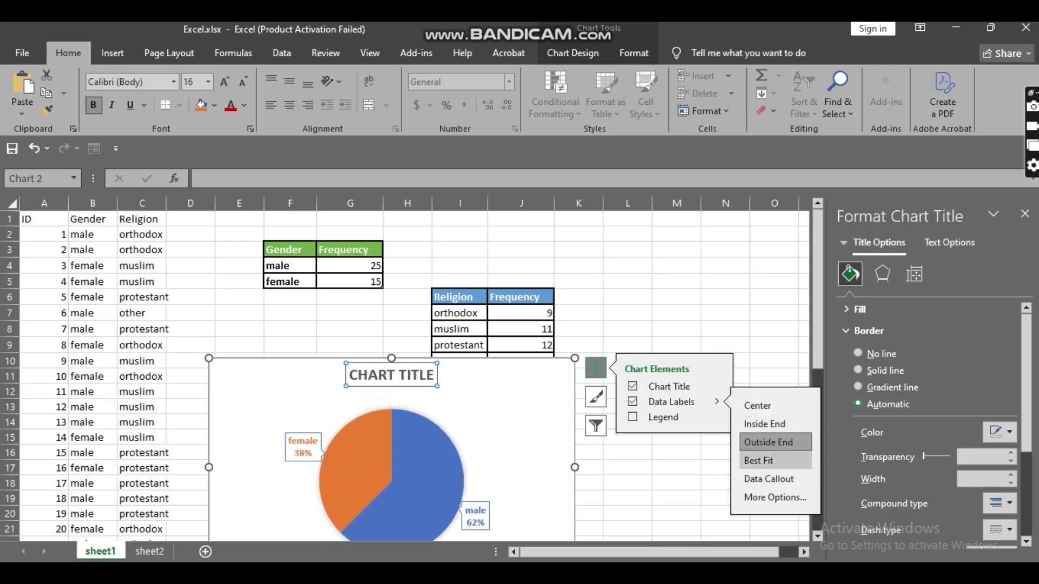
{"action": "left_click", "coordinate": [775, 460]}
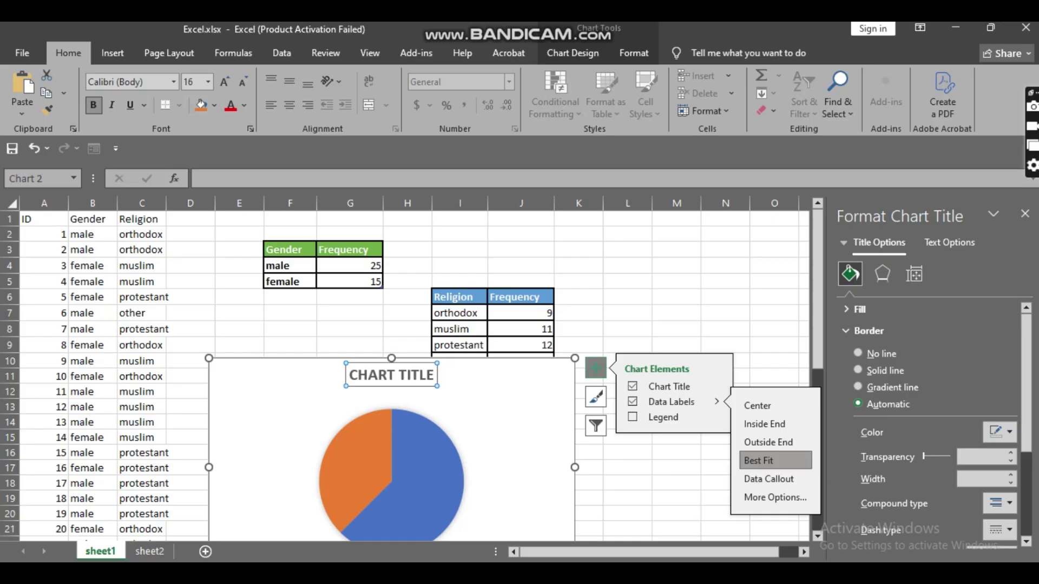
{"action": "left_click", "coordinate": [775, 479]}
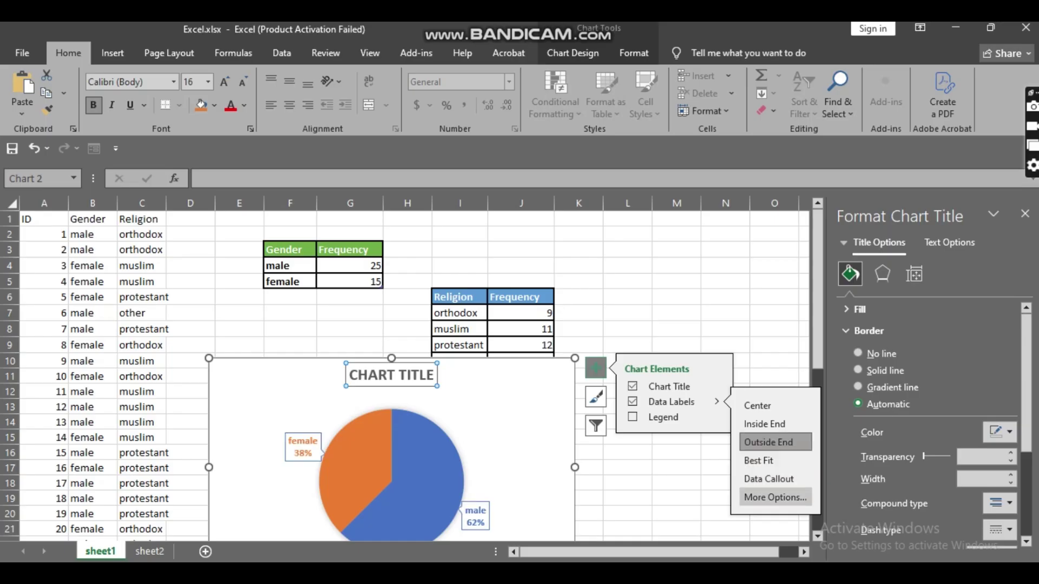
{"action": "left_click", "coordinate": [775, 497]}
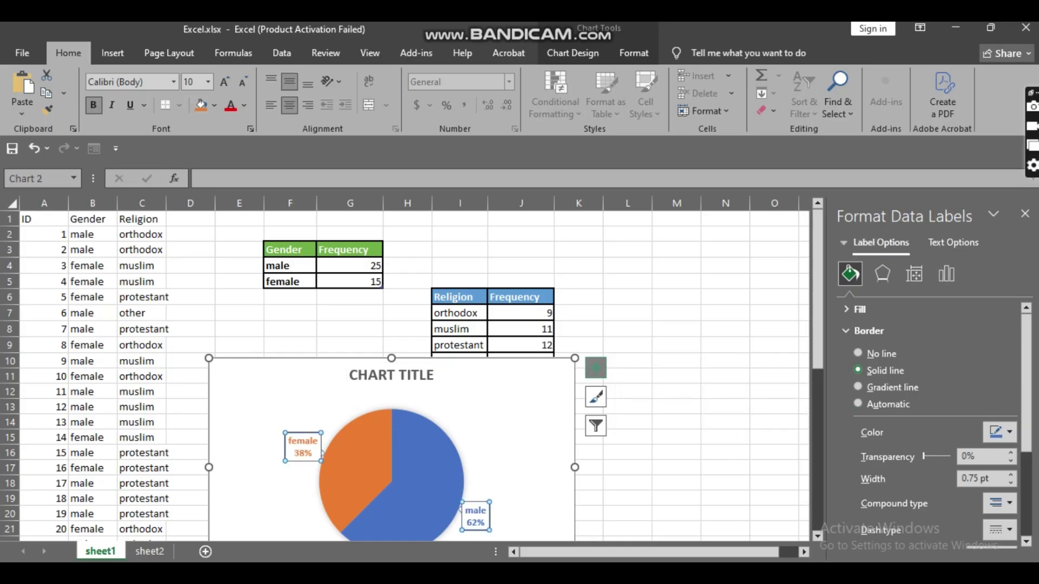
- Apply the last style in the gallery to the gender pie chart, with a mixed-case title and boxed labels inside the slices
{"action": "left_click", "coordinate": [595, 397]}
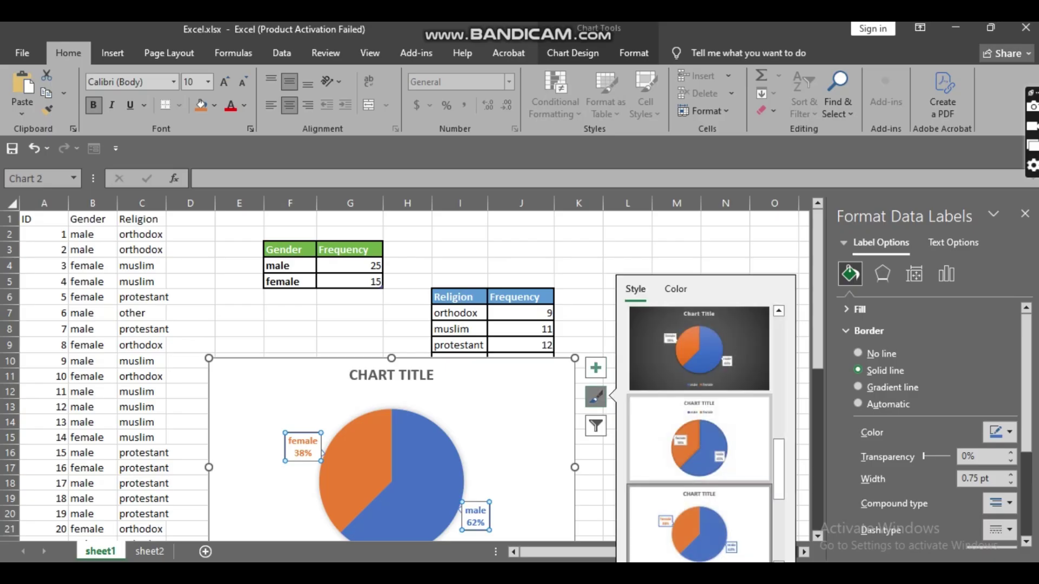
{"action": "scroll", "coordinate": [698, 433], "scroll_direction": "up", "scroll_amount": 5}
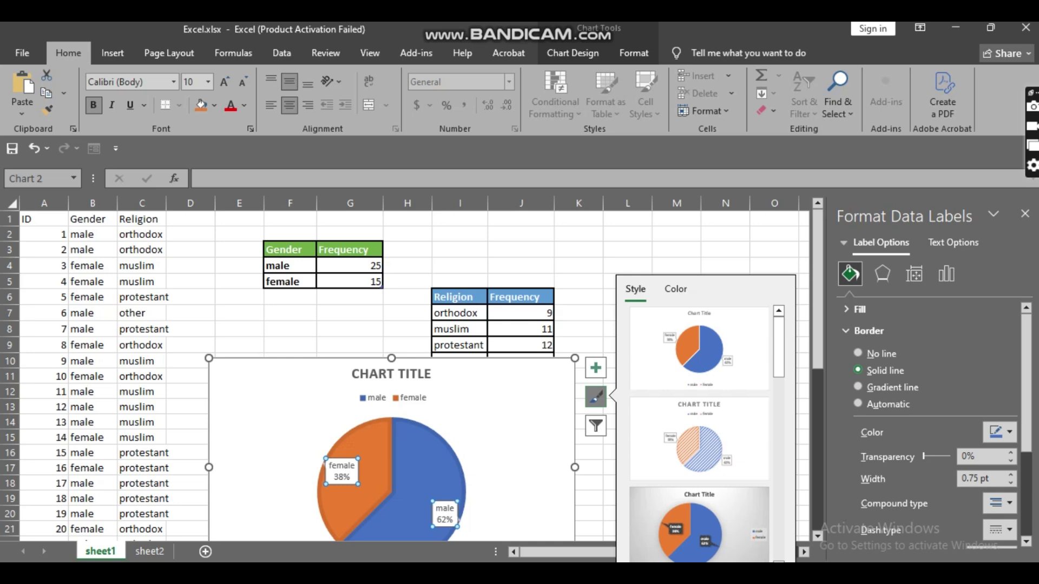
{"action": "scroll", "coordinate": [699, 433], "scroll_direction": "down", "scroll_amount": 5}
{"action": "left_click", "coordinate": [699, 357]}
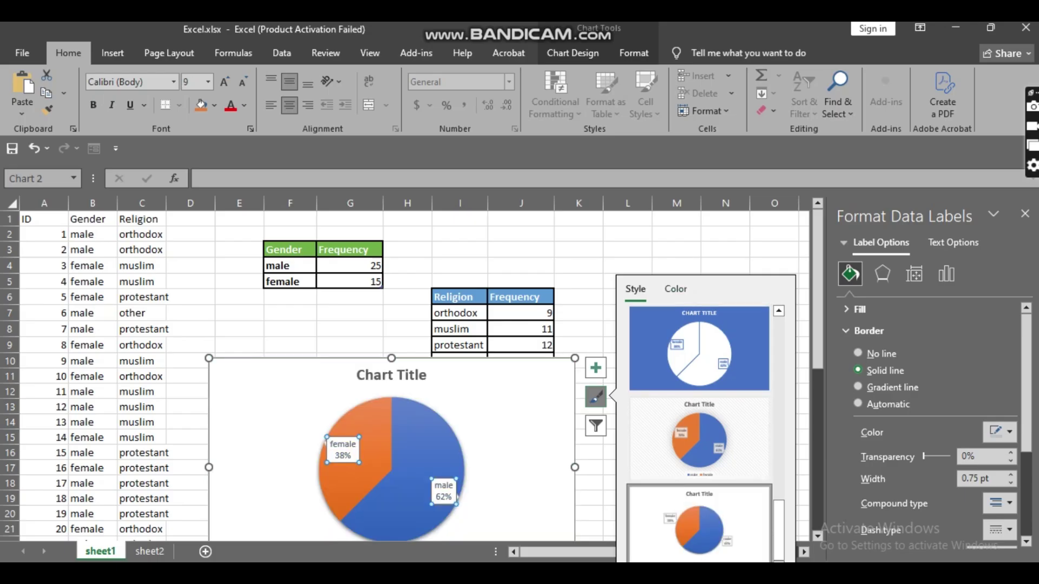
- Try several colorful and monochromatic palettes on the pie chart, ending with the colorful palette that starts with orange, yellow and green
{"action": "left_click", "coordinate": [675, 289]}
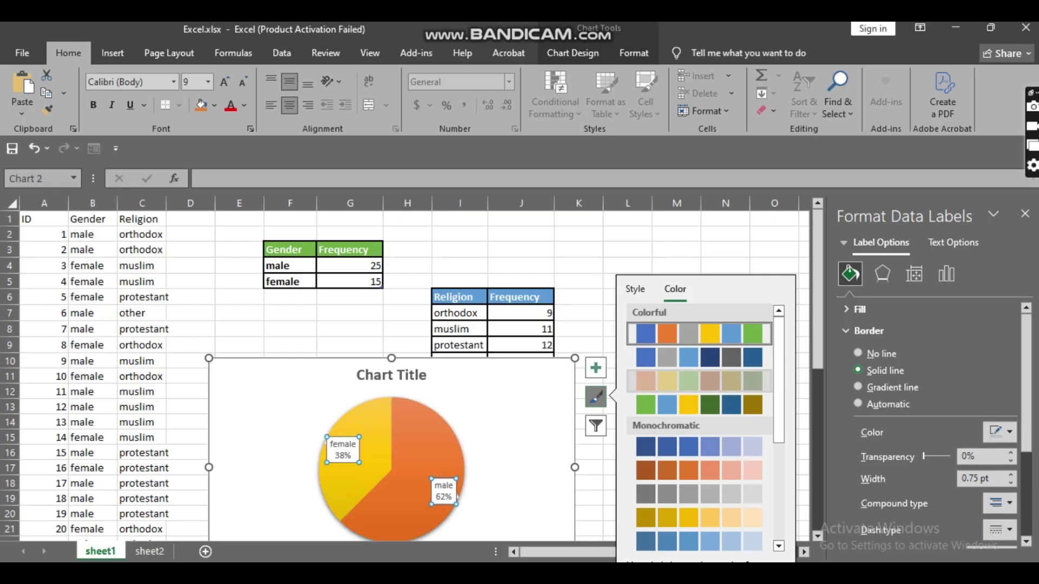
{"action": "left_click", "coordinate": [699, 382]}
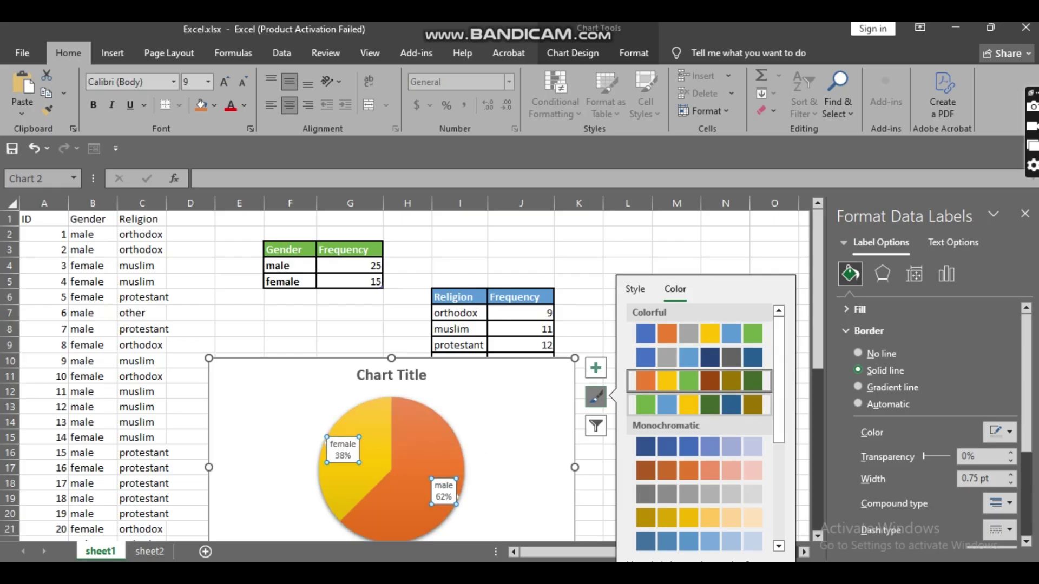
{"action": "left_click", "coordinate": [699, 405]}
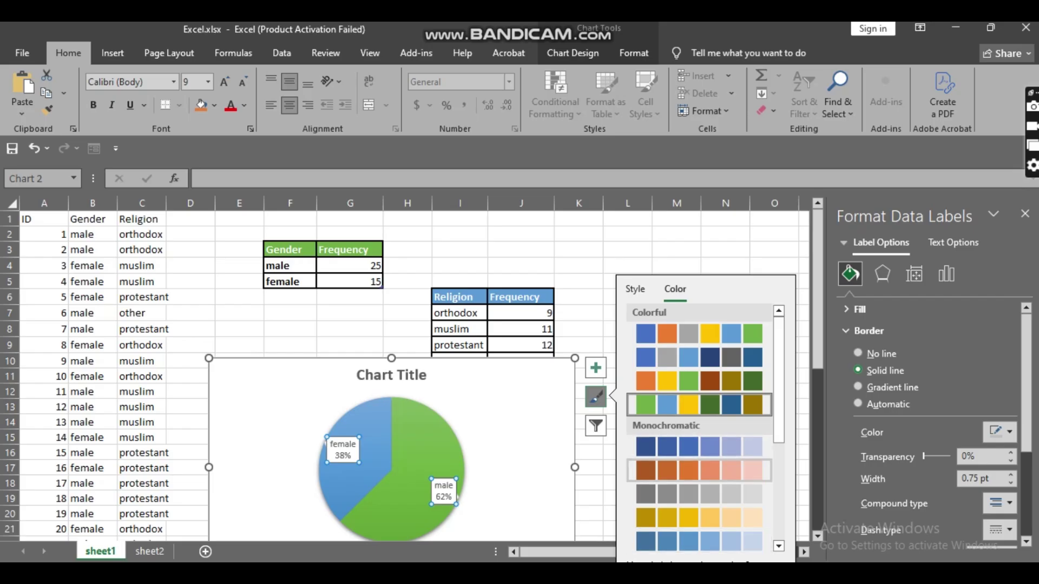
{"action": "left_click", "coordinate": [699, 470]}
{"action": "scroll", "coordinate": [698, 427], "scroll_direction": "down", "scroll_amount": 5}
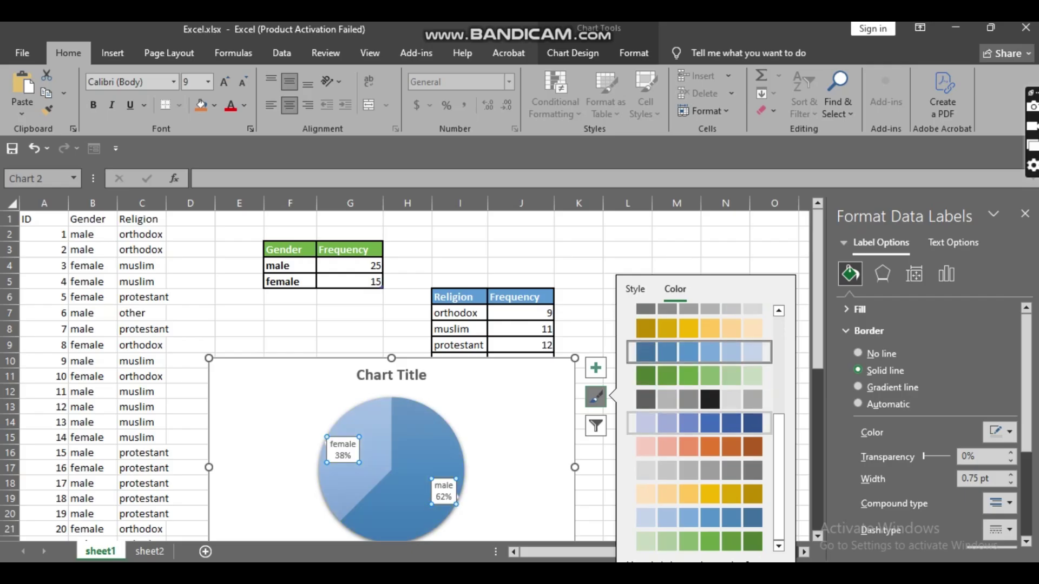
{"action": "left_click", "coordinate": [699, 494]}
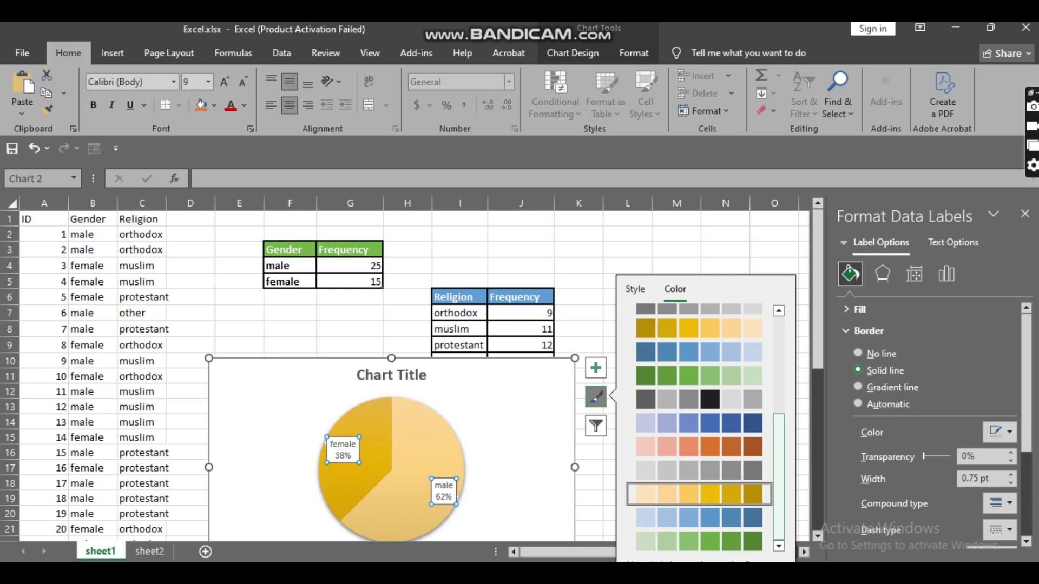
{"action": "left_click_drag", "start_coordinate": [779, 476], "coordinate": [778, 375]}
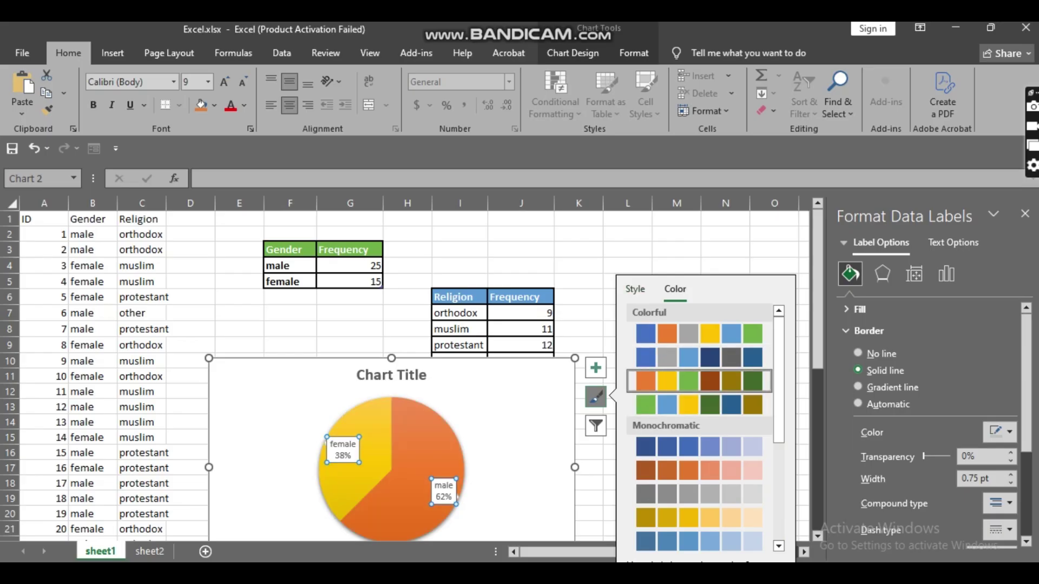
{"action": "left_click", "coordinate": [635, 289]}
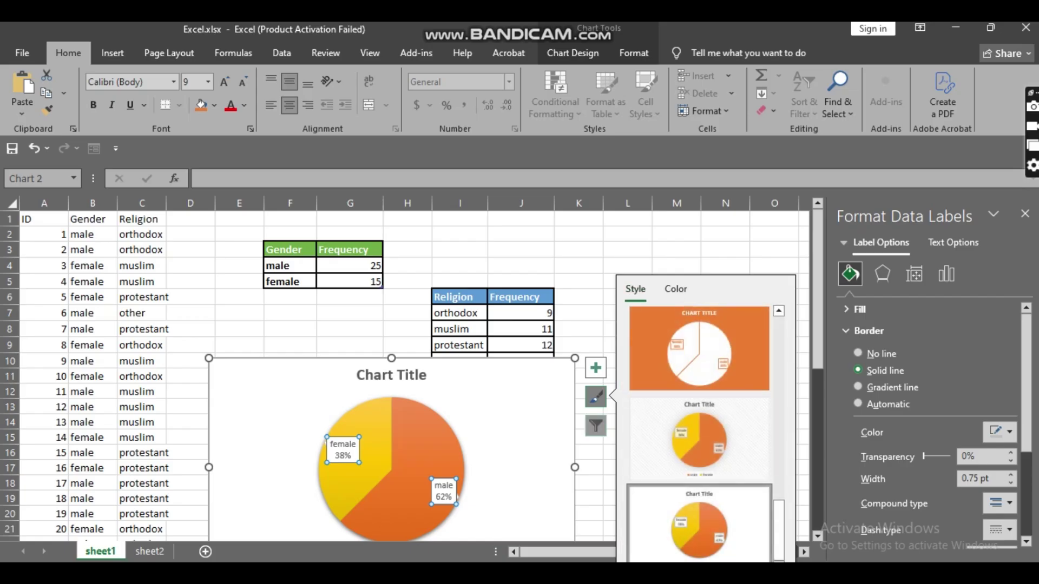
- Filter the male category out of the pie chart, then include it again
{"action": "left_click", "coordinate": [595, 426]}
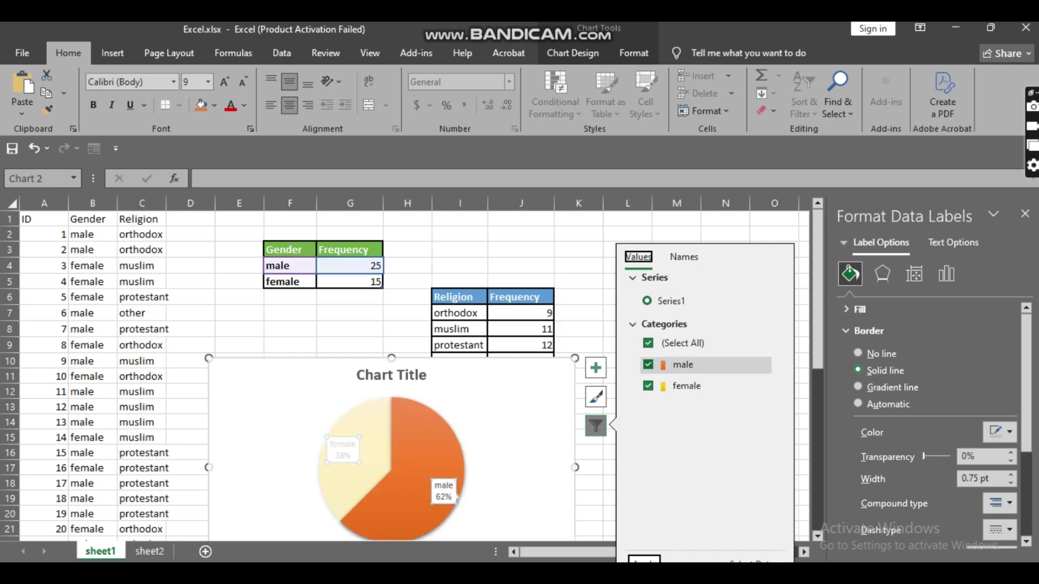
{"action": "left_click", "coordinate": [648, 364]}
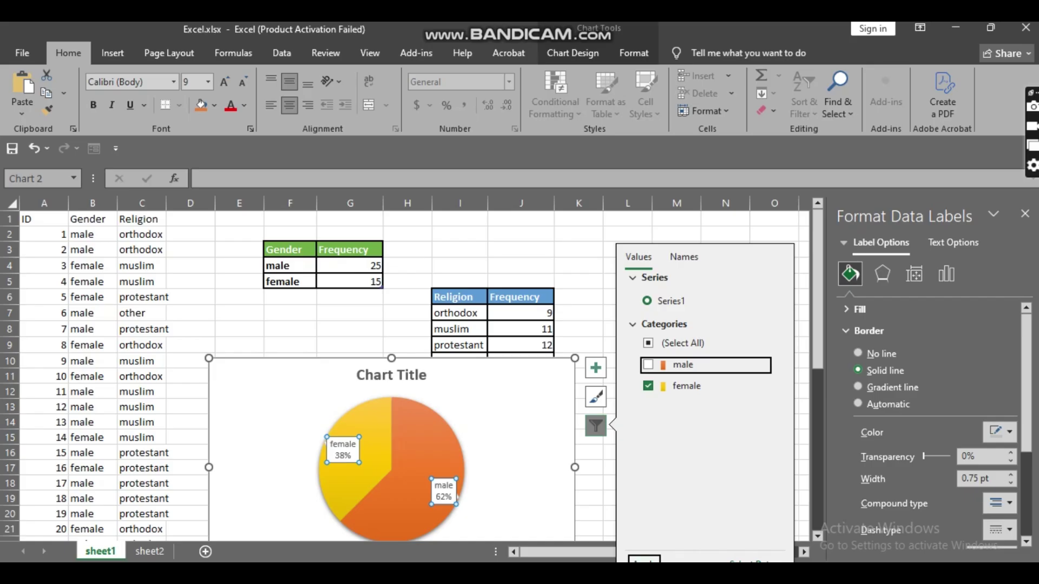
{"action": "left_click", "coordinate": [644, 559]}
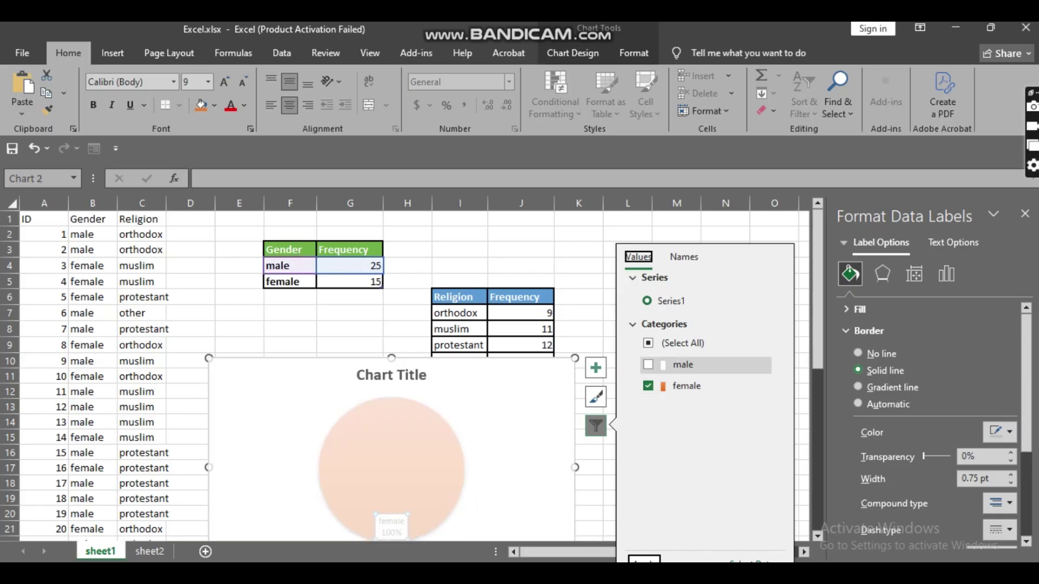
{"action": "left_click", "coordinate": [648, 365]}
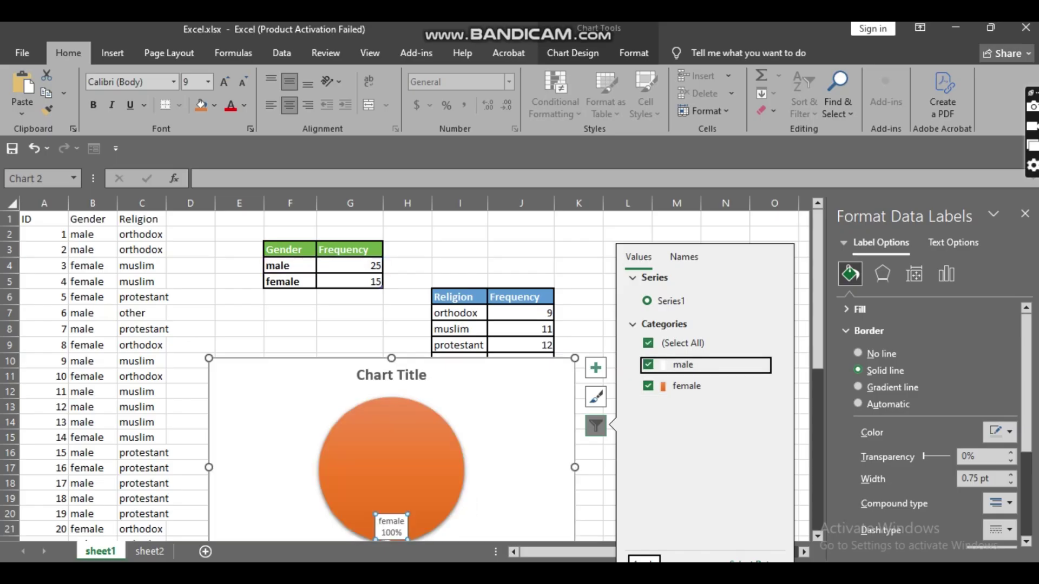
{"action": "left_click", "coordinate": [644, 561]}
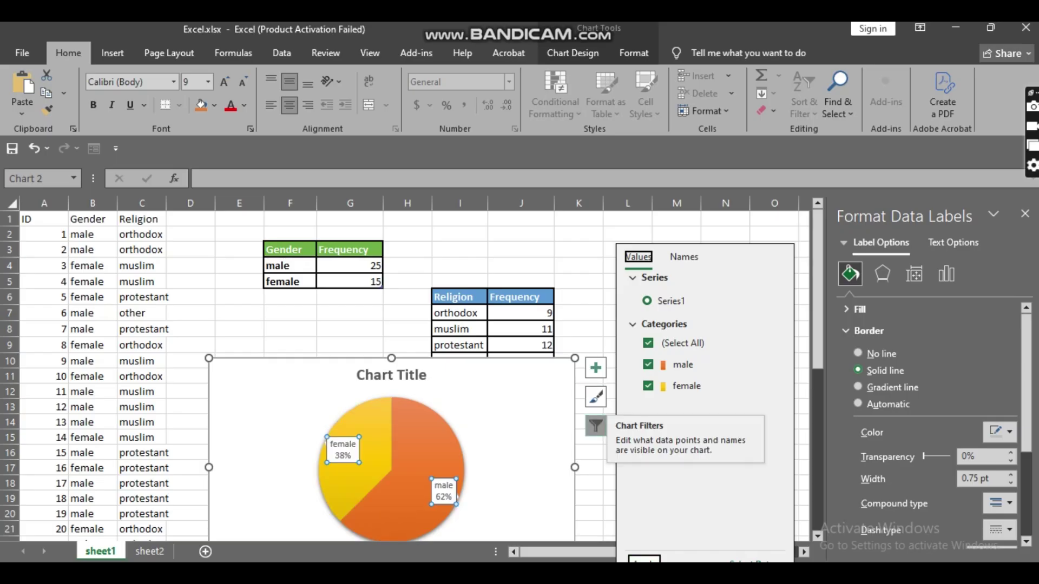
{"action": "left_click", "coordinate": [596, 426]}
- Delete the gender pie chart from the sheet
{"action": "left_click_drag", "start_coordinate": [318, 397], "coordinate": [301, 377]}
{"action": "left_click", "coordinate": [278, 381]}
{"action": "key", "text": "Delete"}
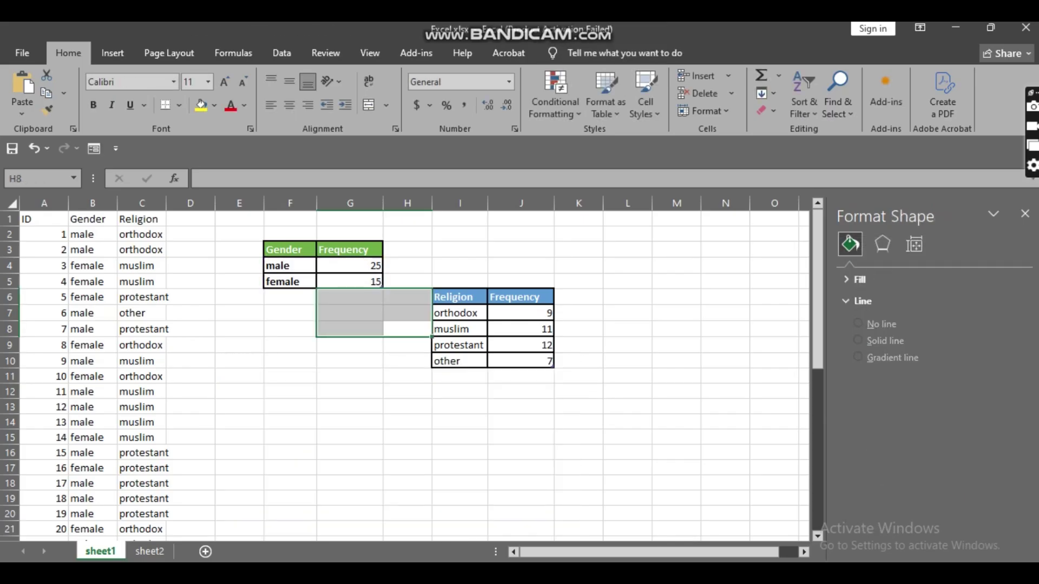
{"action": "left_click", "coordinate": [460, 437]}
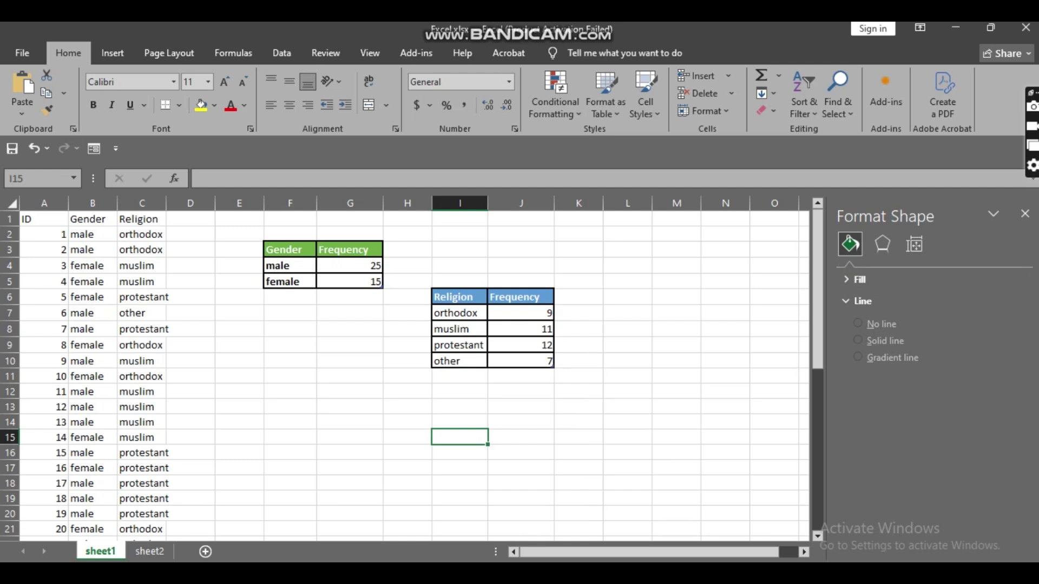
- Insert a recommended Clustered Column chart from the religion frequency data in I7:J10
{"action": "left_click_drag", "start_coordinate": [459, 313], "coordinate": [528, 361]}
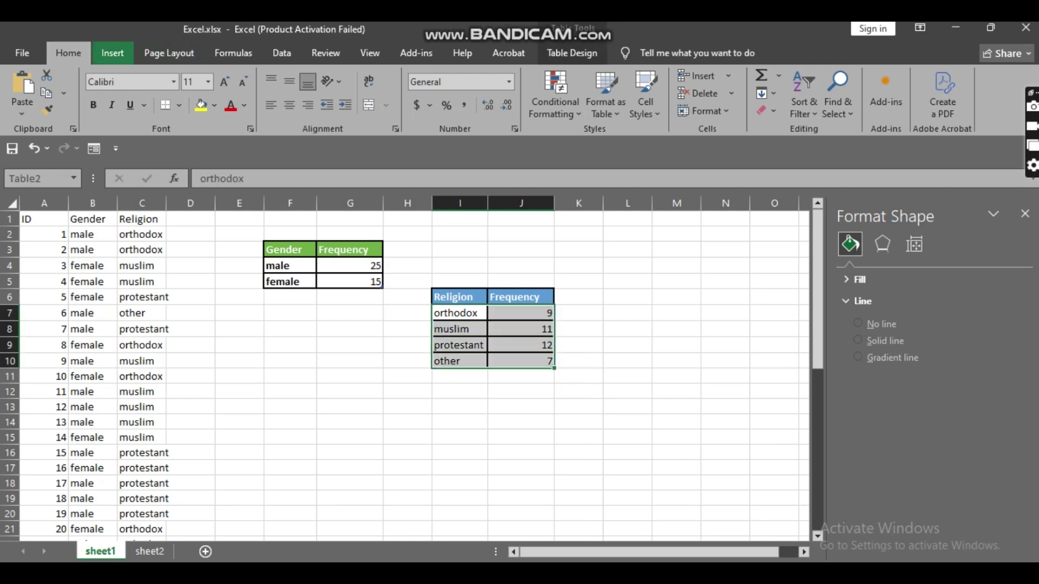
{"action": "left_click", "coordinate": [112, 52]}
{"action": "left_click", "coordinate": [317, 92]}
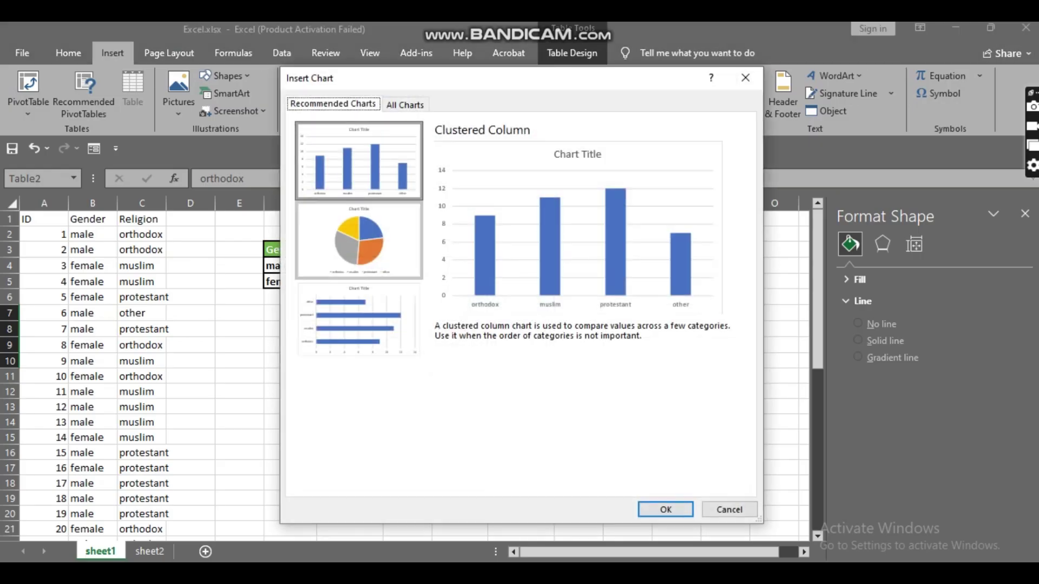
{"action": "left_click", "coordinate": [358, 161]}
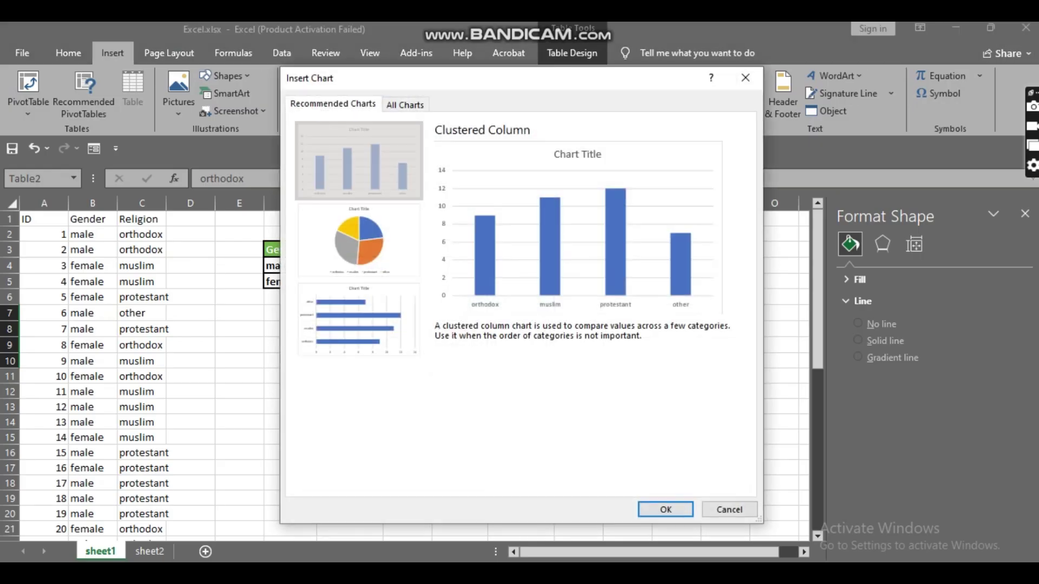
{"action": "left_click", "coordinate": [666, 509]}
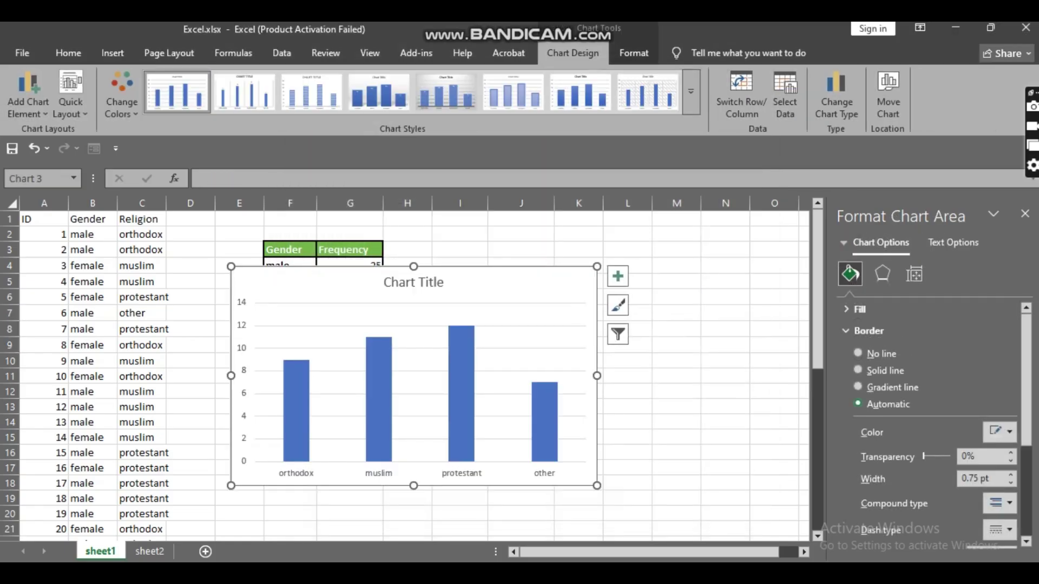
- Shift the column chart's plot area slightly and move the chart beside the religion table with its upper edge at about row 6
{"action": "left_click_drag", "start_coordinate": [420, 346], "coordinate": [433, 358]}
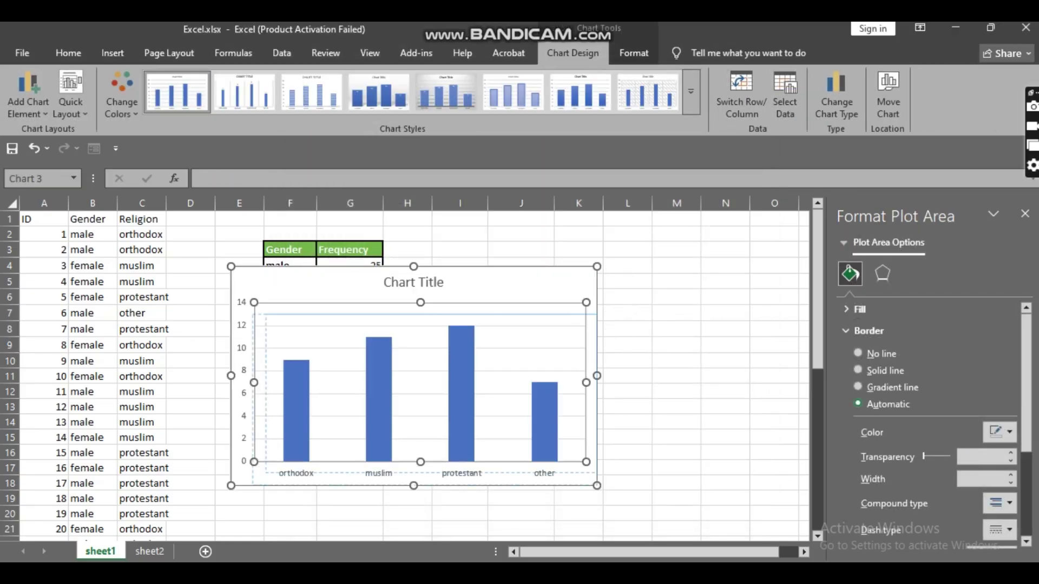
{"action": "left_click", "coordinate": [676, 360]}
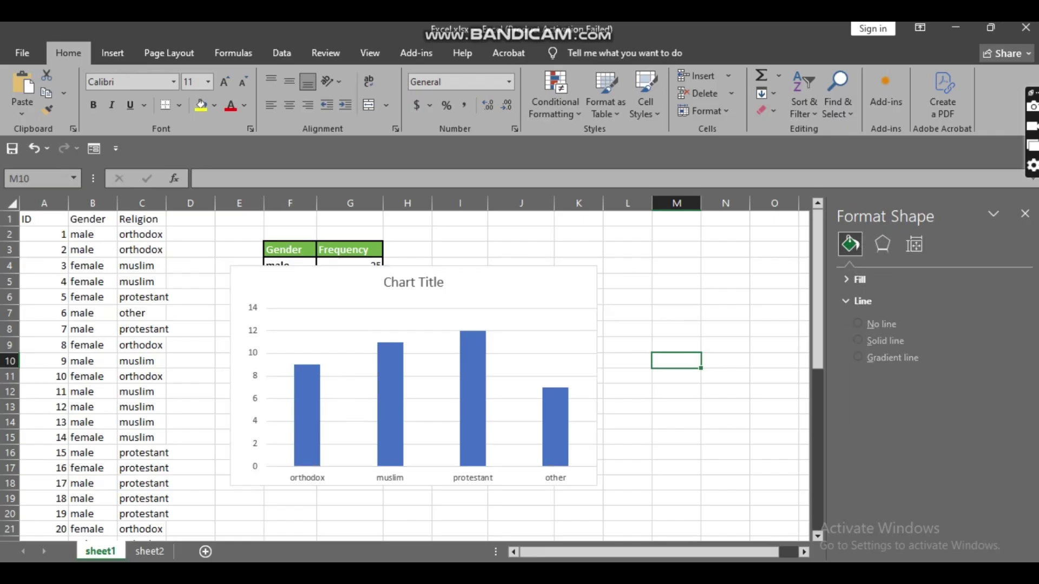
{"action": "left_click", "coordinate": [519, 290]}
{"action": "left_click_drag", "start_coordinate": [519, 289], "coordinate": [344, 324]}
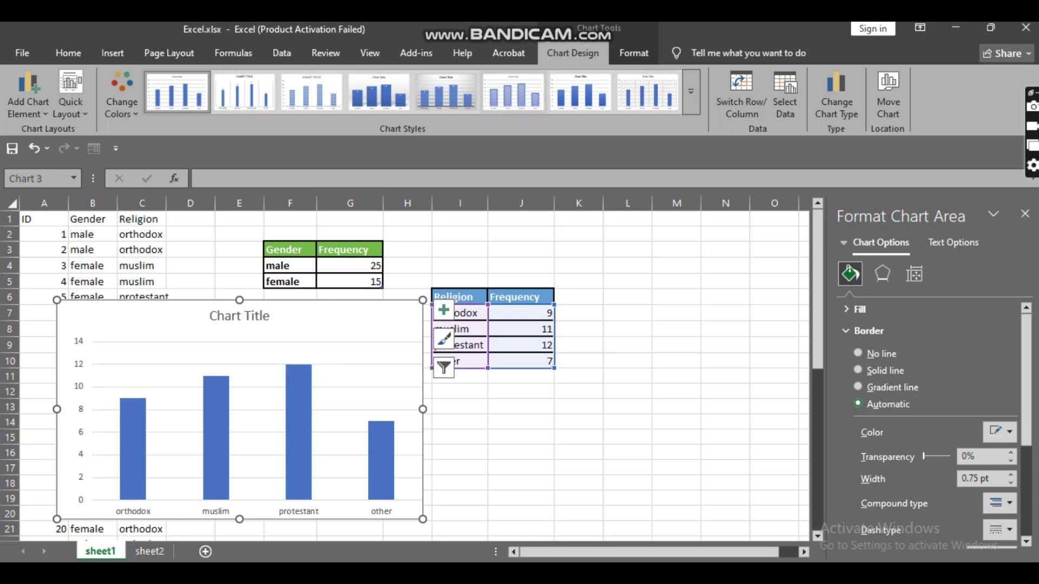
- Try several styles on the religion column chart, including a dark one, ending with the light style that has fine minor gridlines
{"action": "left_click", "coordinate": [340, 398]}
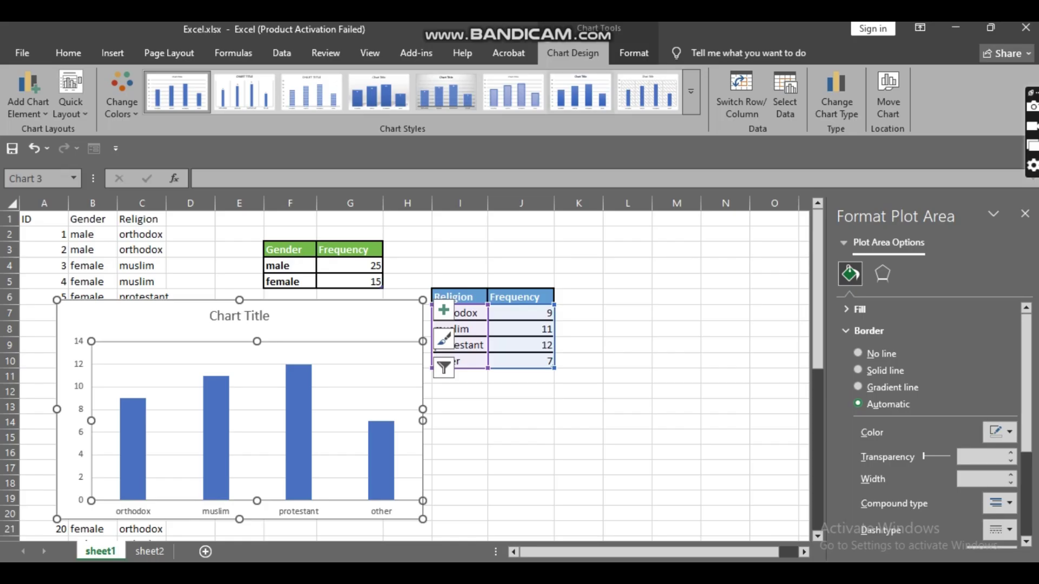
{"action": "left_click", "coordinate": [690, 92]}
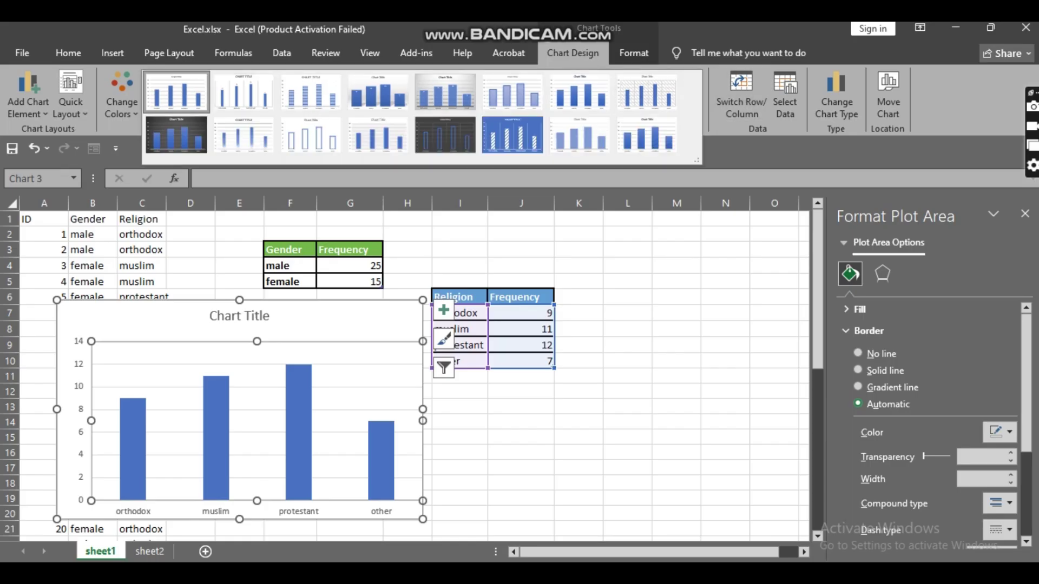
{"action": "left_click", "coordinate": [176, 135]}
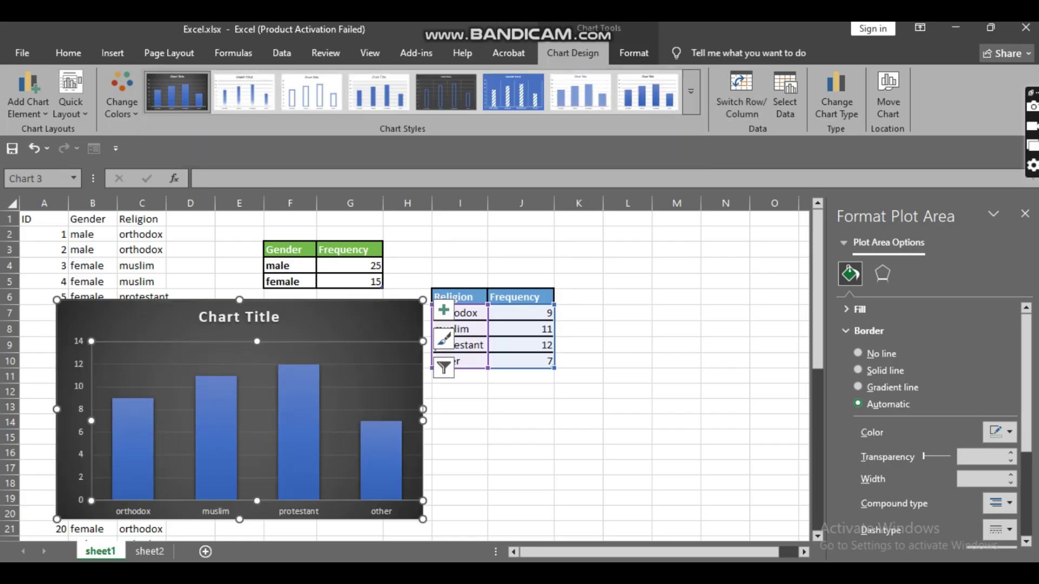
{"action": "left_click", "coordinate": [513, 92]}
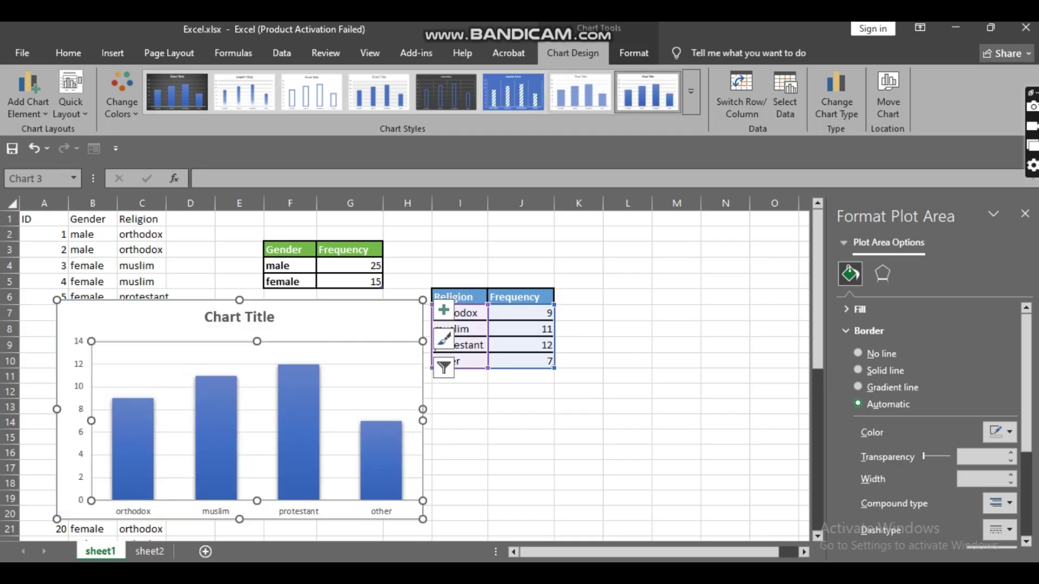
{"action": "left_click", "coordinate": [379, 92]}
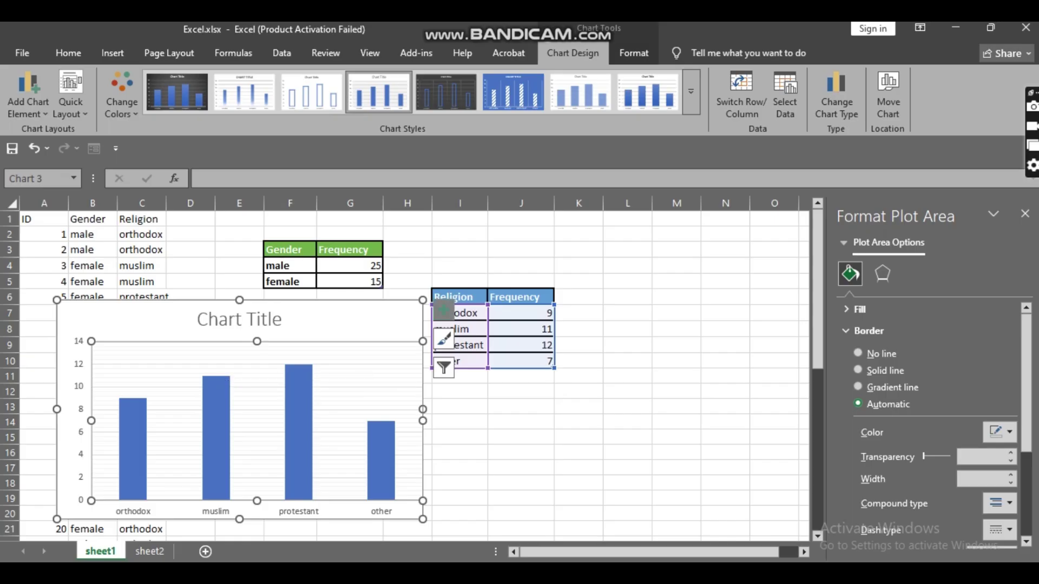
- Add data callout labels to the religion column chart, try the Inside Base and Inside End positions, and settle on Center
{"action": "left_click", "coordinate": [444, 310]}
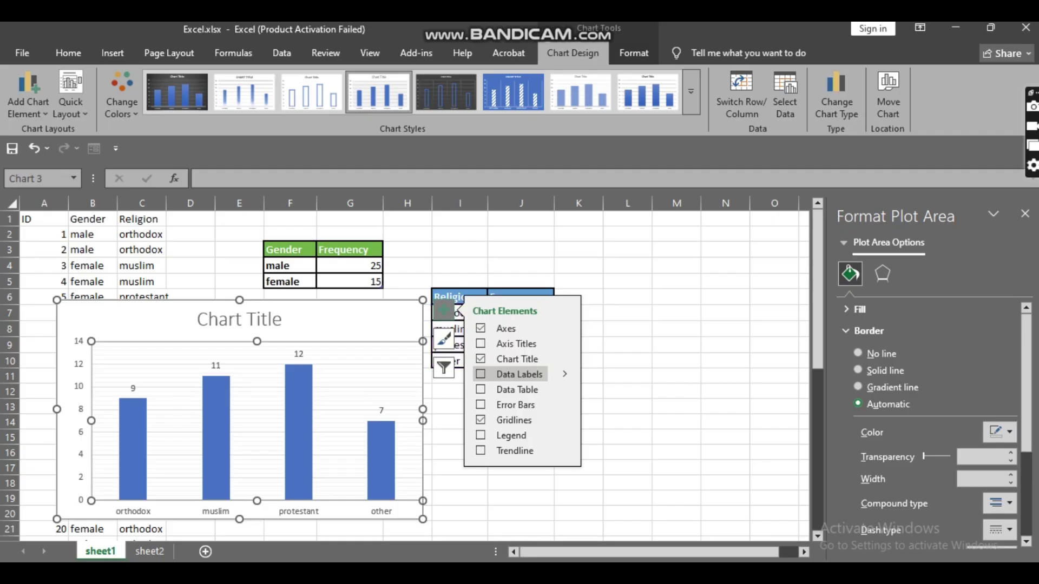
{"action": "left_click", "coordinate": [480, 374]}
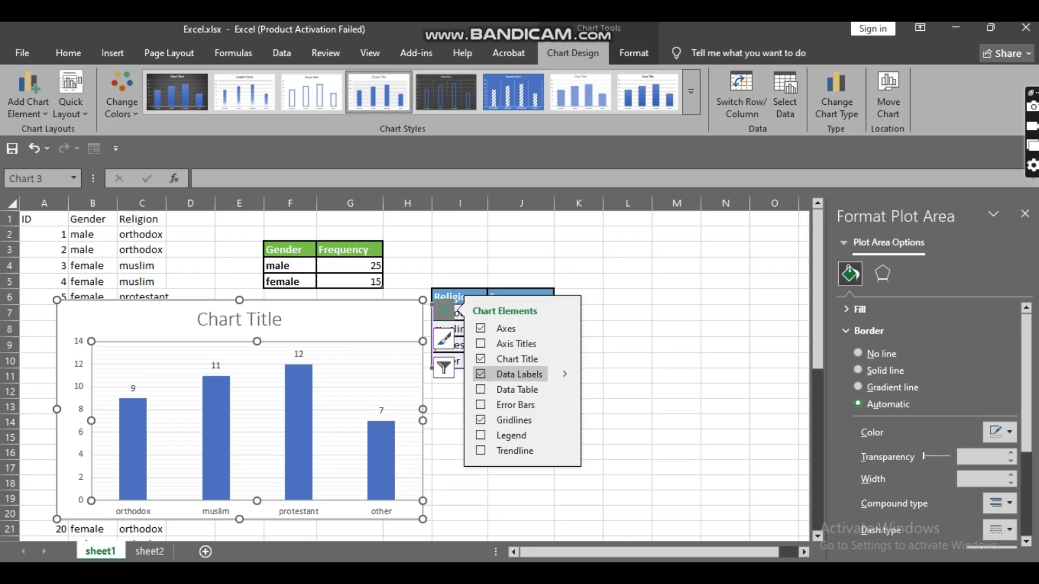
{"action": "left_click", "coordinate": [565, 374]}
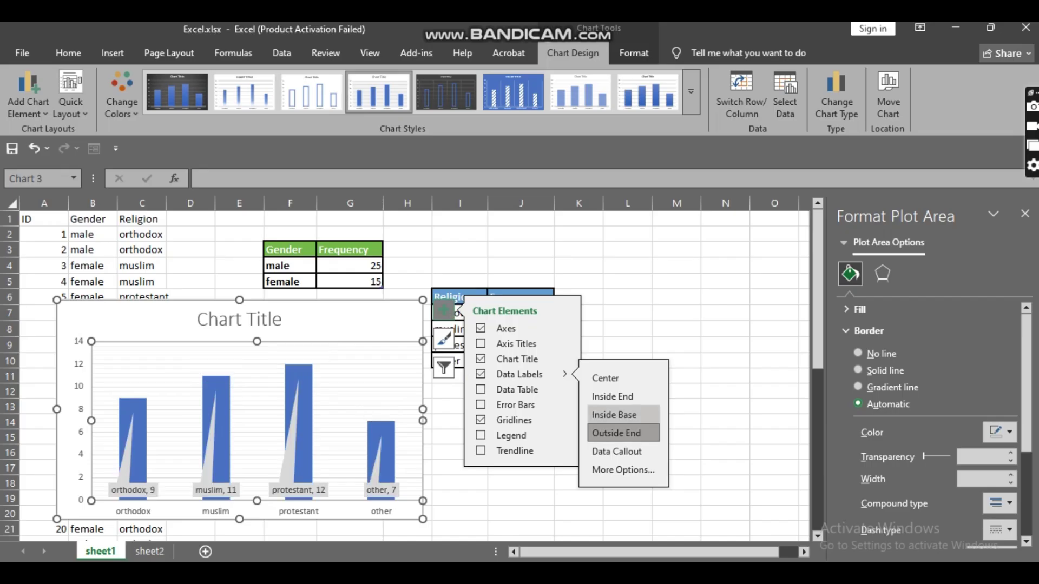
{"action": "left_click", "coordinate": [623, 415]}
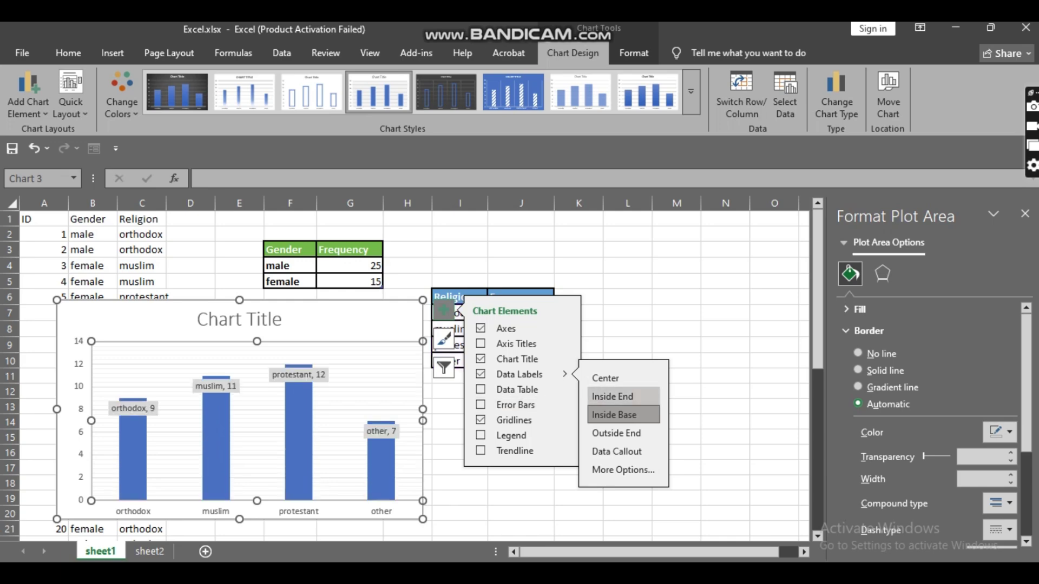
{"action": "left_click", "coordinate": [622, 397]}
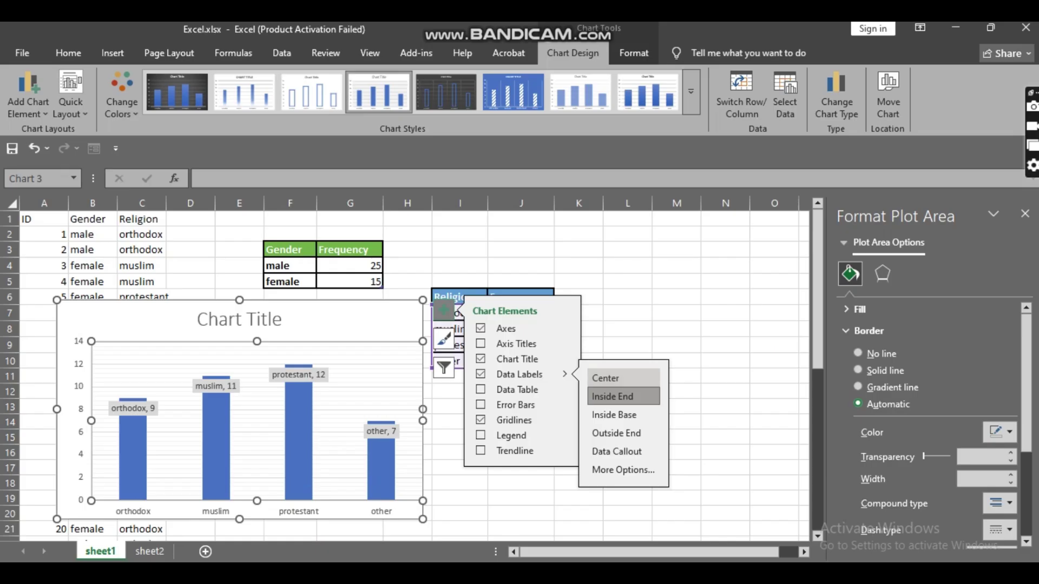
{"action": "left_click", "coordinate": [605, 378]}
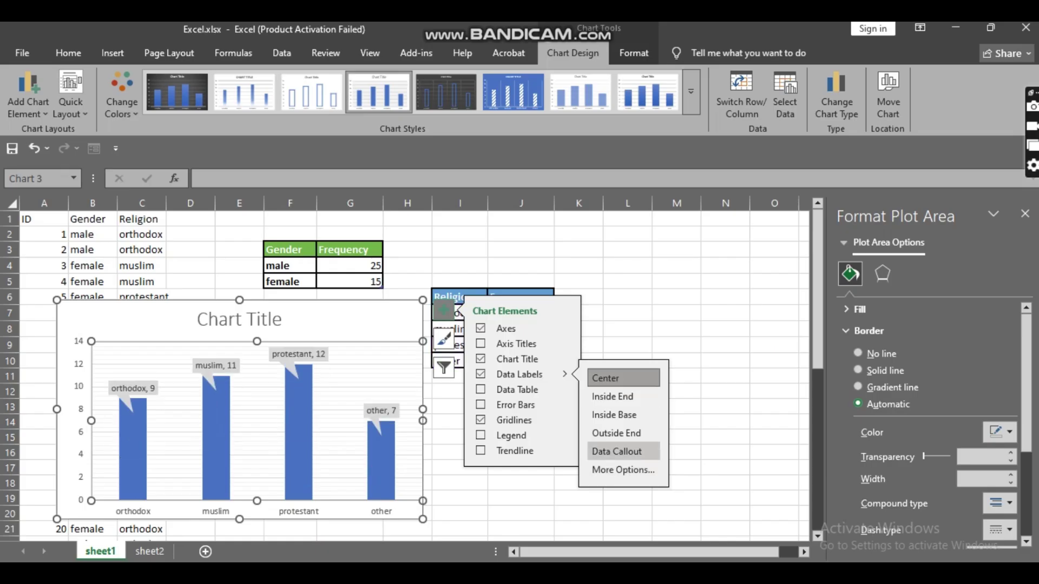
{"action": "left_click", "coordinate": [622, 470]}
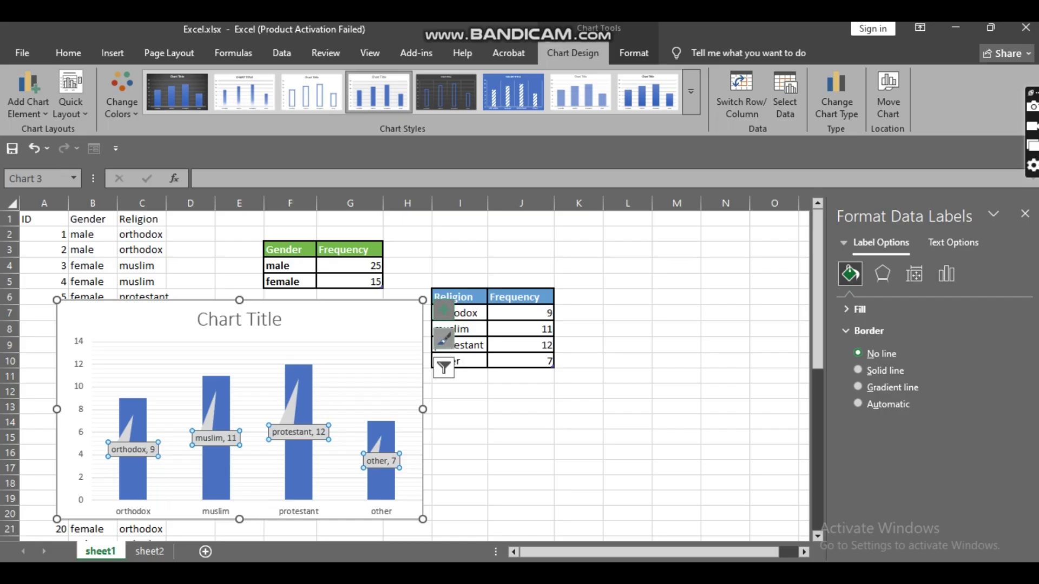
- Apply the chart style with a solid blue background, hatched white columns and a capitalised title to the religion chart
{"action": "left_click", "coordinate": [444, 339]}
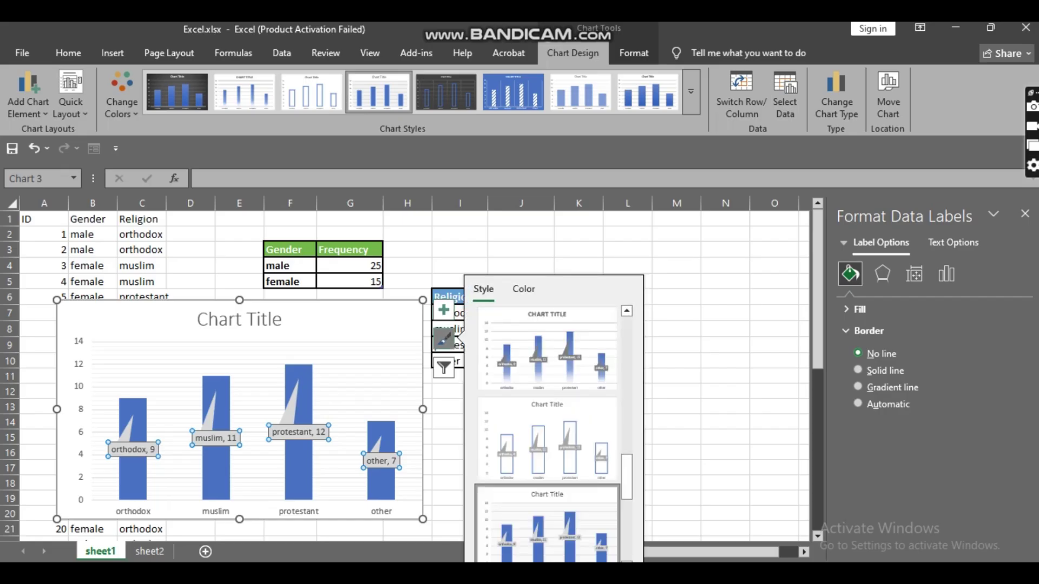
{"action": "scroll", "coordinate": [547, 438], "scroll_direction": "down", "scroll_amount": 3}
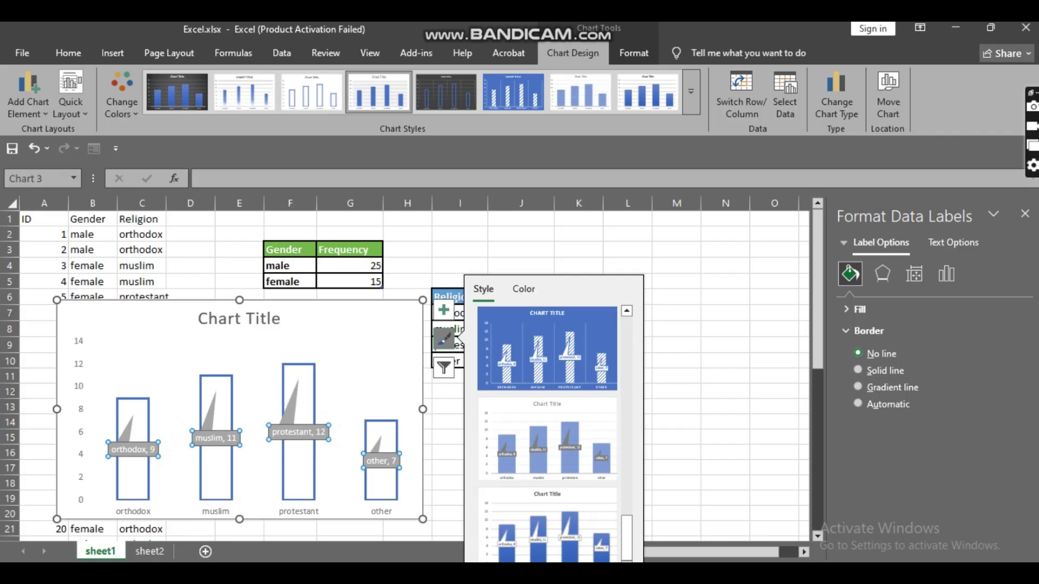
{"action": "left_click", "coordinate": [547, 350]}
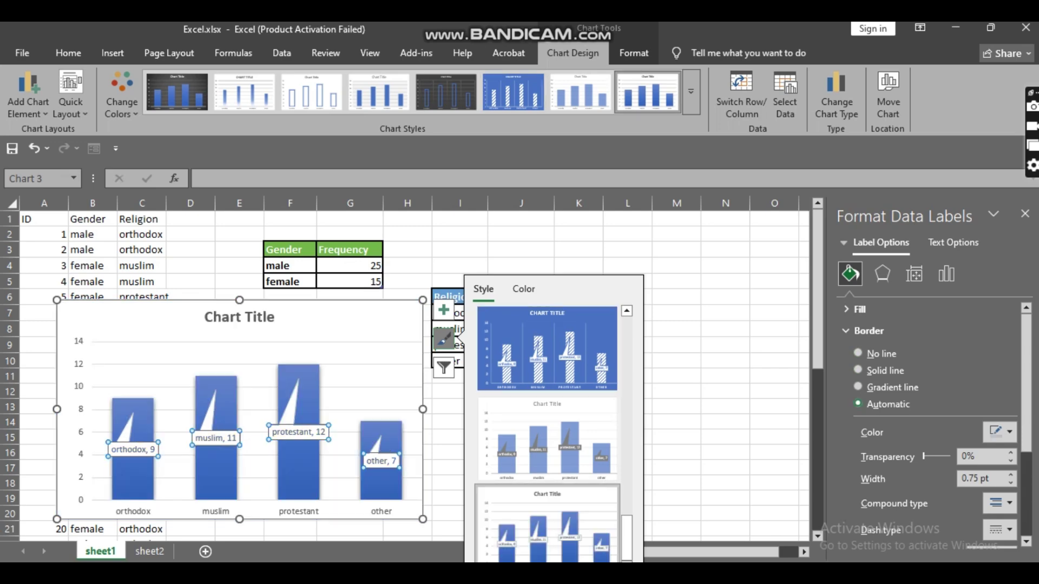
{"action": "left_click", "coordinate": [547, 348]}
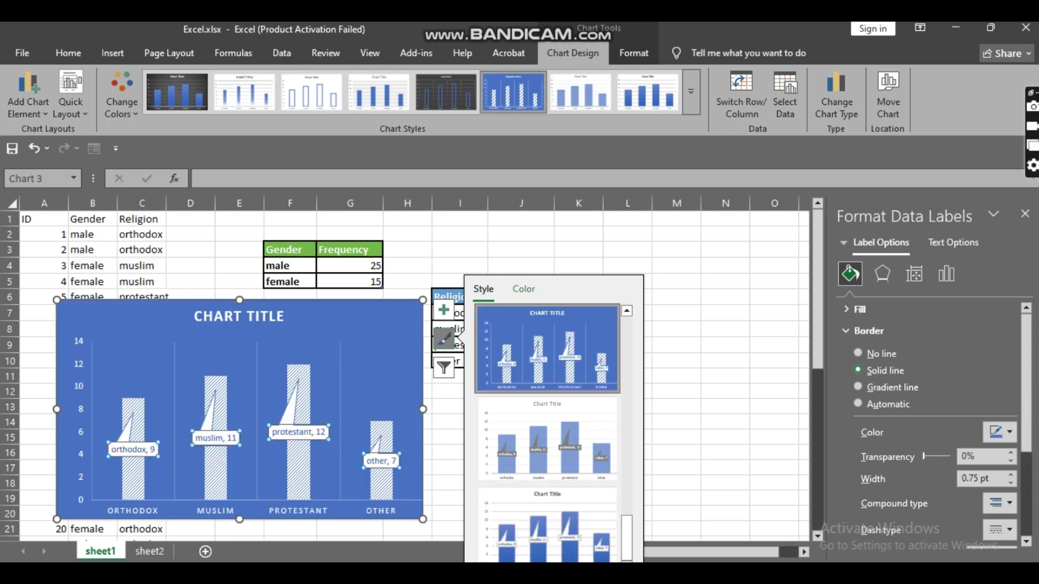
- Try several colour palettes on the religion chart, including orange and grey ones, ending with the Colorful palette that starts with green
{"action": "left_click", "coordinate": [523, 289]}
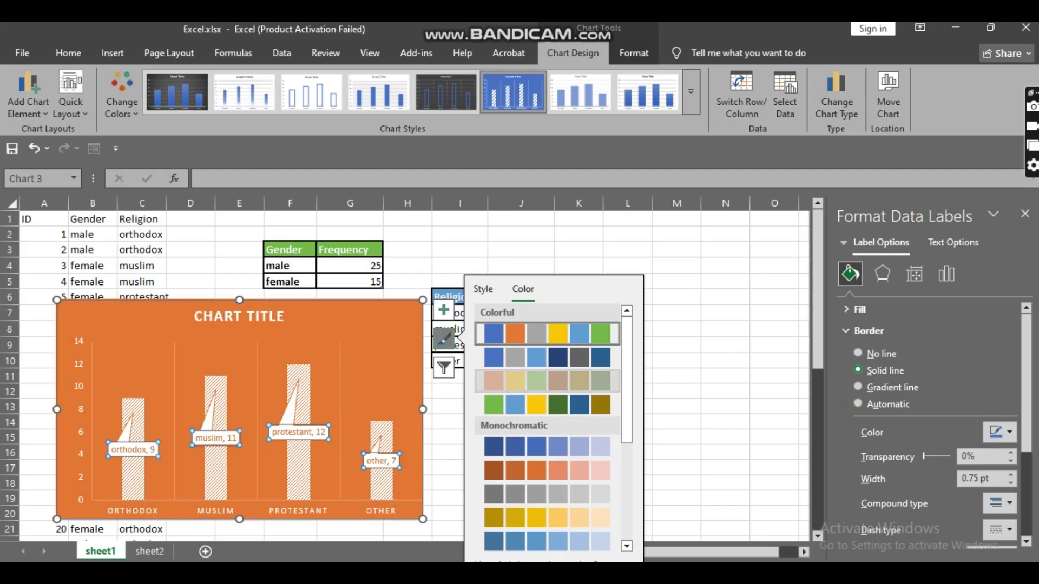
{"action": "left_click", "coordinate": [547, 381]}
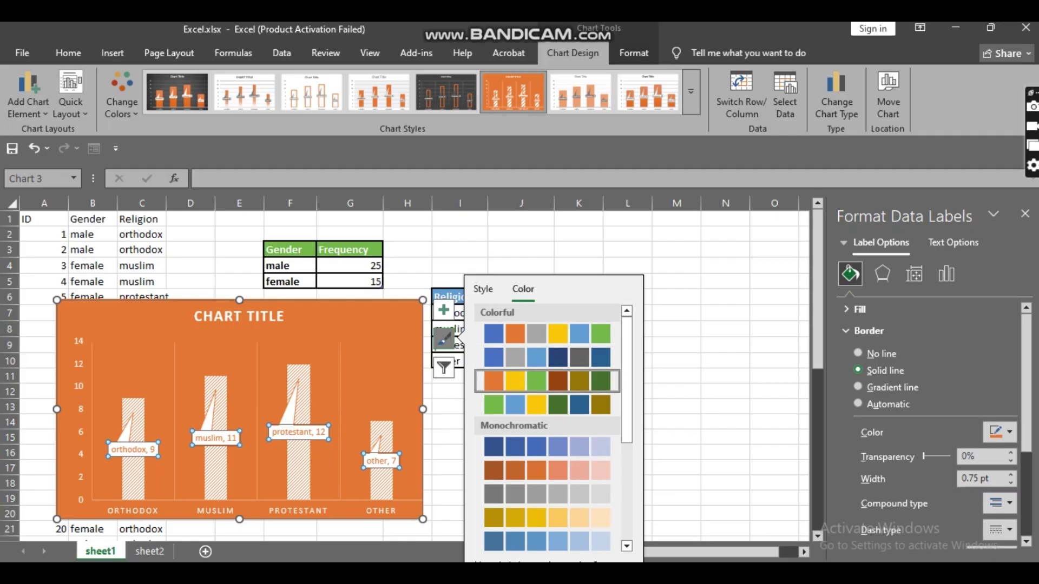
{"action": "left_click", "coordinate": [547, 404]}
{"action": "scroll", "coordinate": [547, 422], "scroll_direction": "down", "scroll_amount": 3}
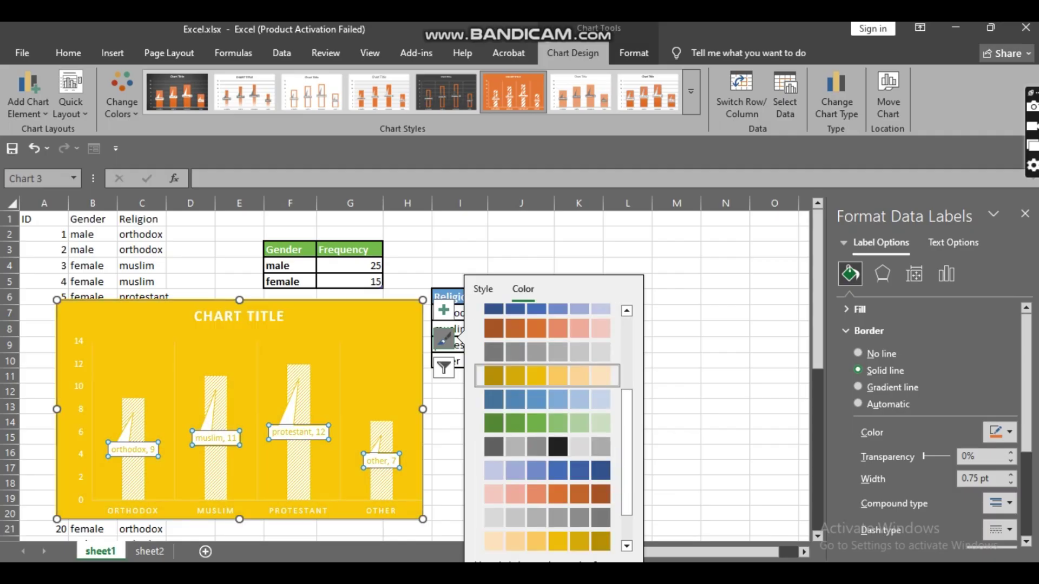
{"action": "left_click", "coordinate": [547, 352]}
{"action": "left_click", "coordinate": [547, 329]}
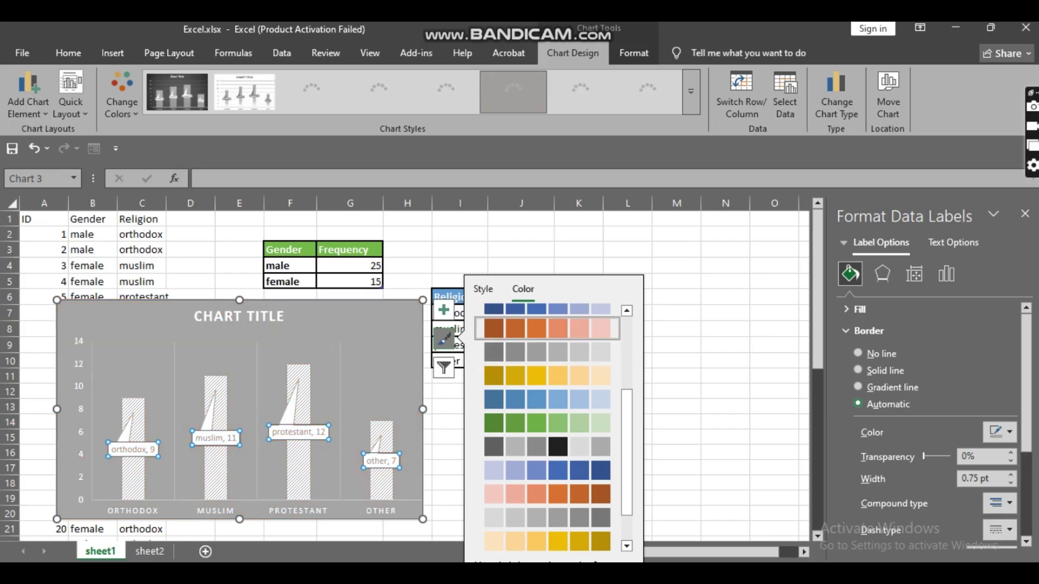
{"action": "scroll", "coordinate": [547, 330], "scroll_direction": "up", "scroll_amount": 2}
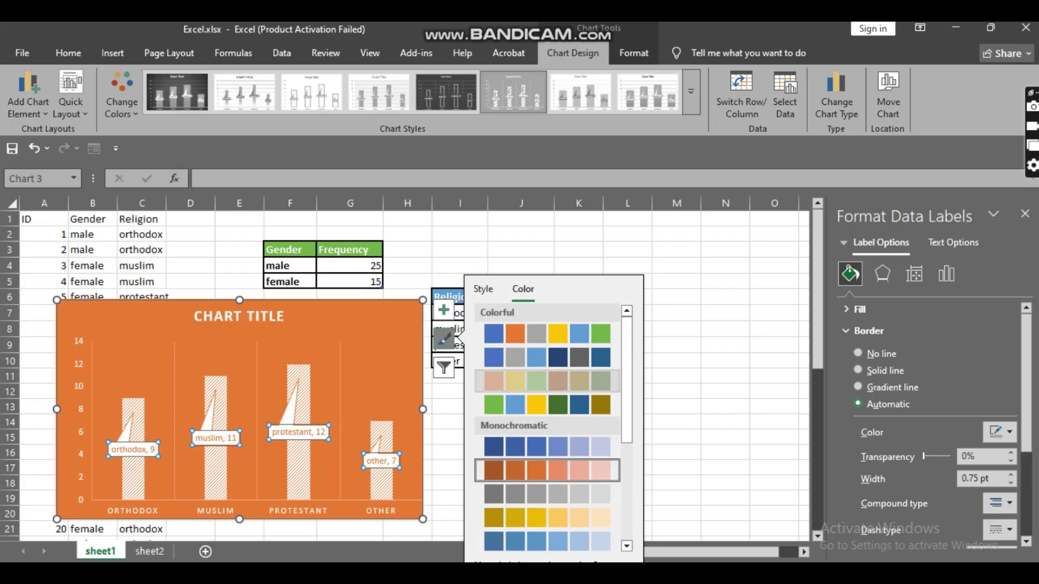
{"action": "left_click", "coordinate": [547, 381]}
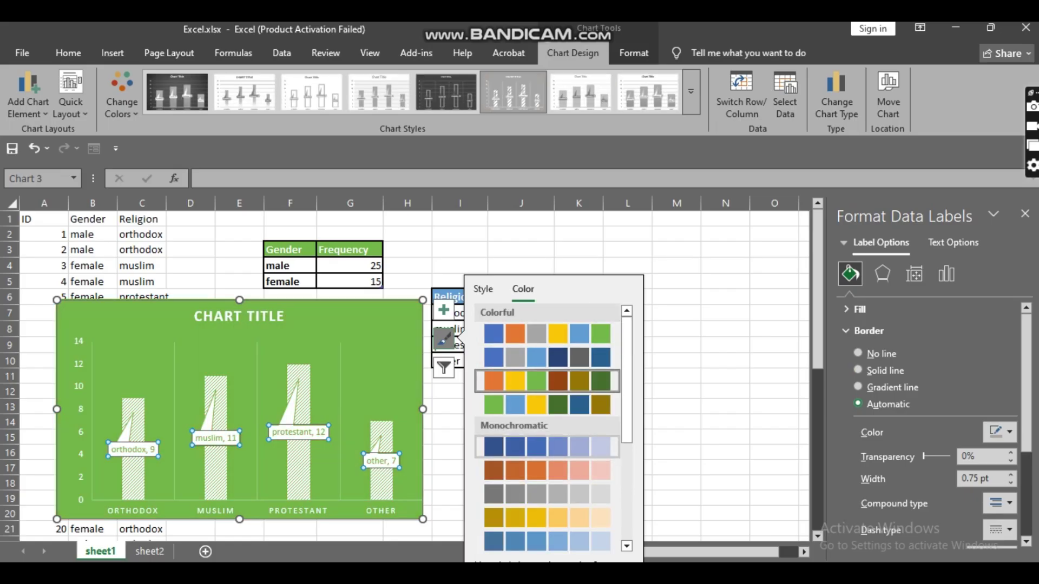
{"action": "left_click", "coordinate": [547, 405]}
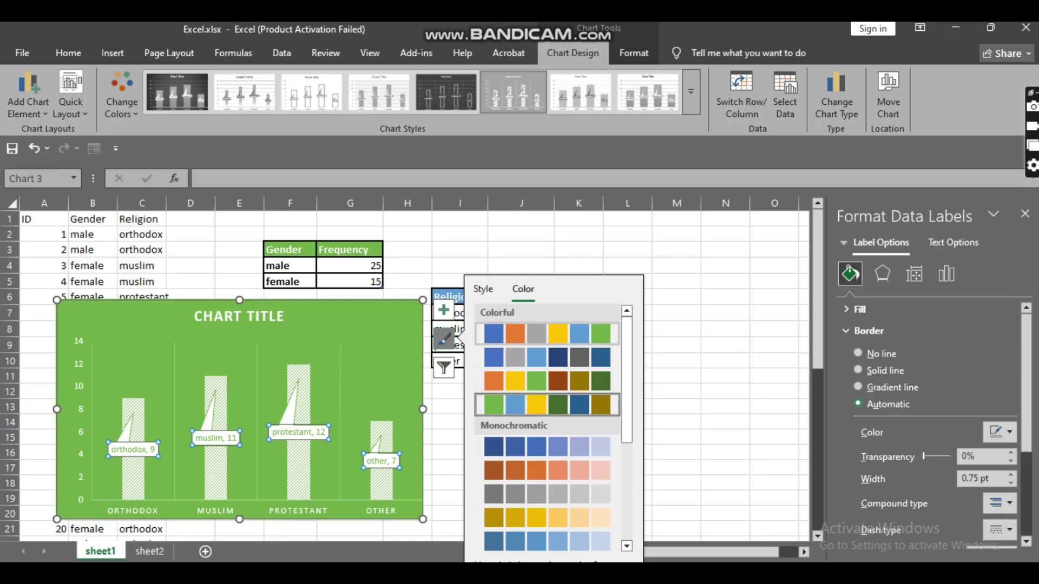
- Try Style 2 on the religion chart, ending with the first style with a white background and plain solid columns
{"action": "left_click", "coordinate": [483, 289]}
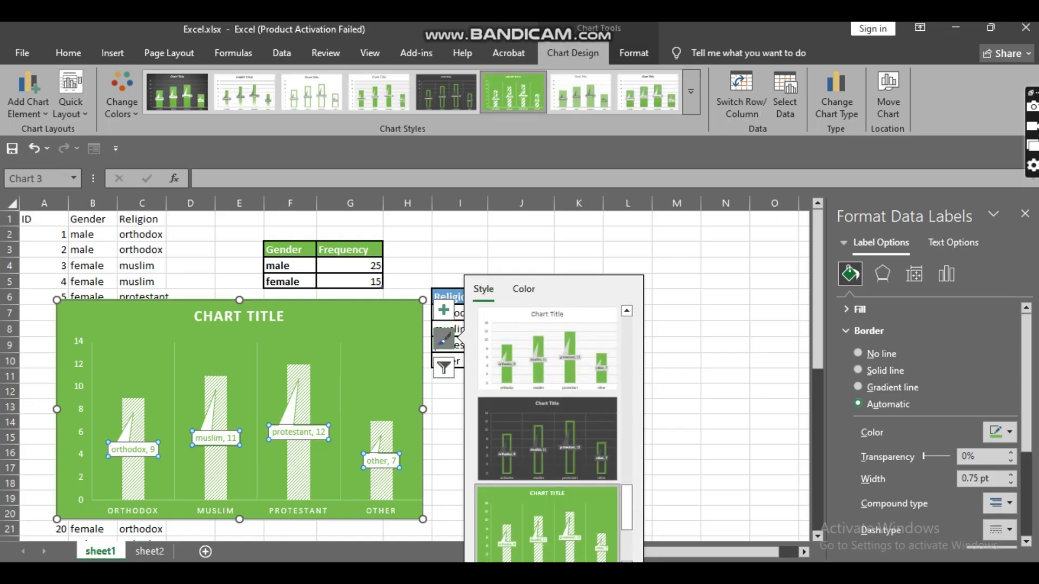
{"action": "scroll", "coordinate": [546, 432], "scroll_direction": "up", "scroll_amount": 5}
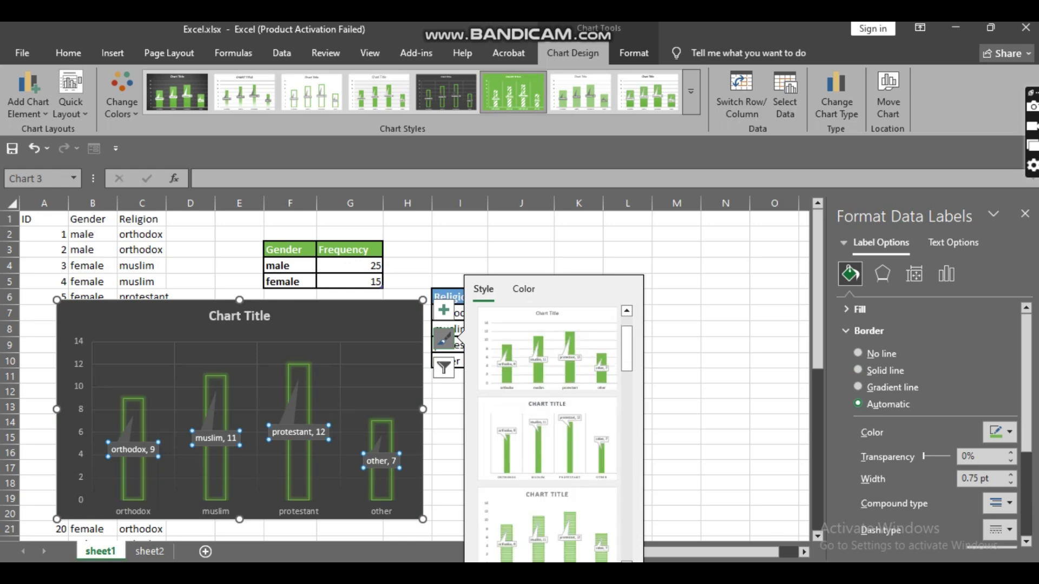
{"action": "left_click", "coordinate": [546, 439]}
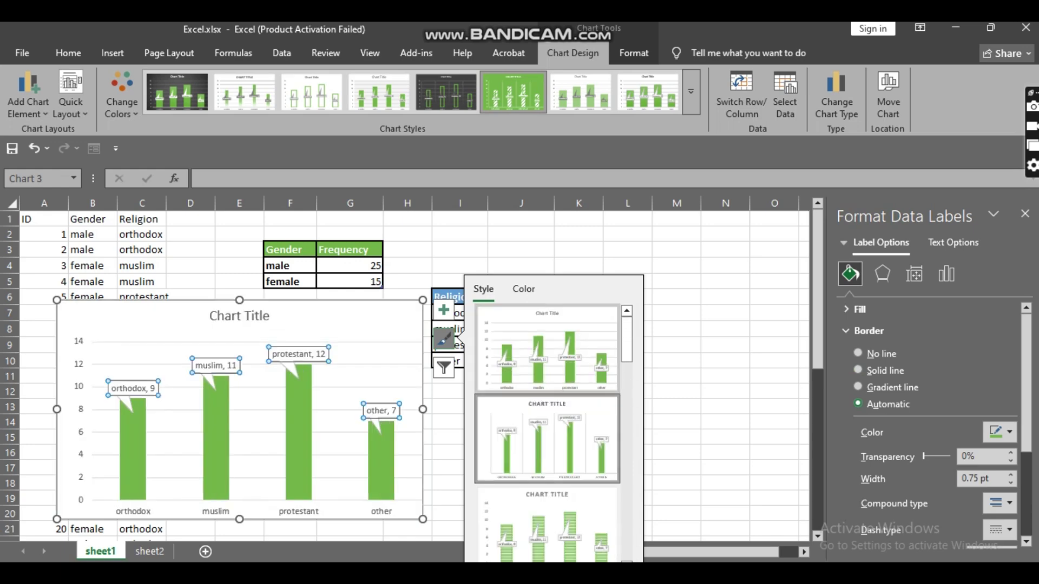
{"action": "left_click", "coordinate": [547, 349]}
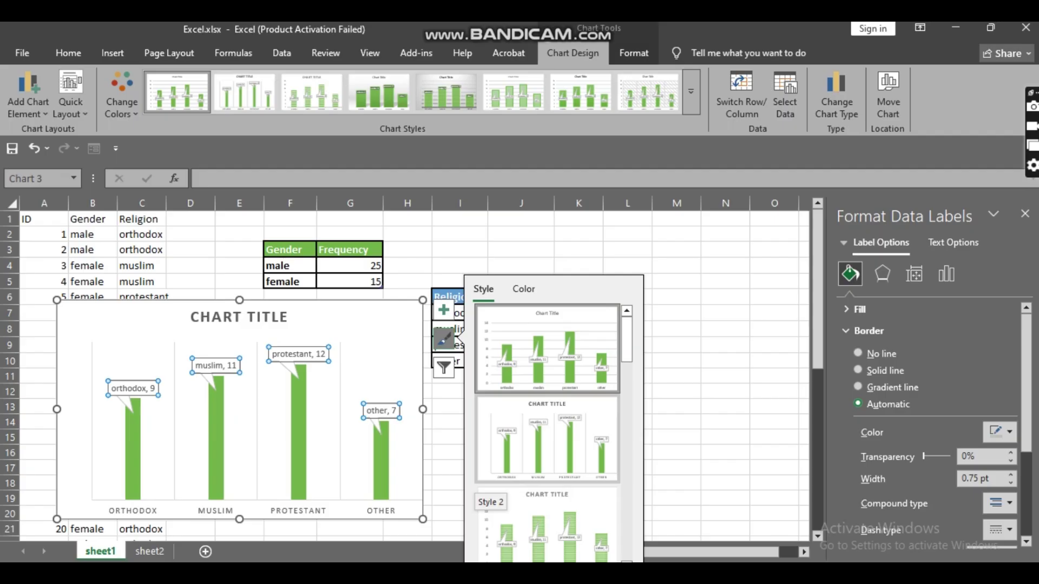
{"action": "scroll", "coordinate": [547, 433], "scroll_direction": "down", "scroll_amount": 5}
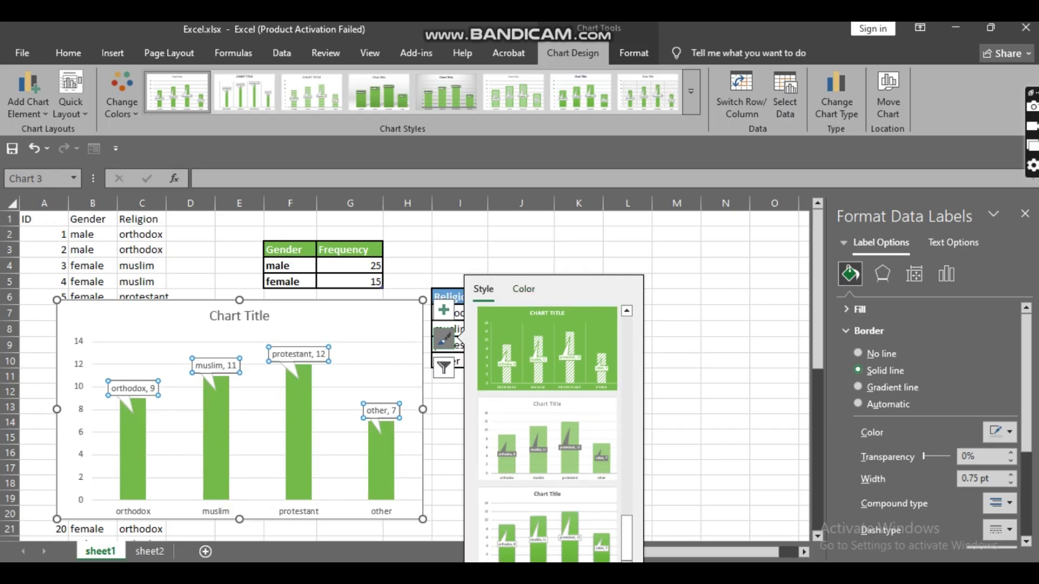
- Filter the "other" category out of the religion chart, apply the filter, and restore that category
{"action": "left_click", "coordinate": [444, 368]}
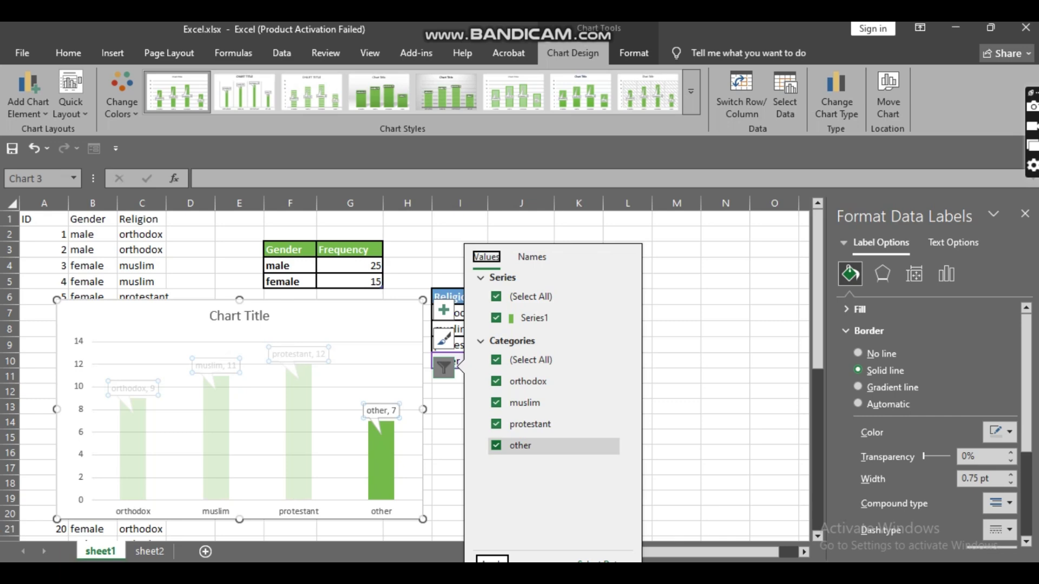
{"action": "left_click", "coordinate": [496, 445]}
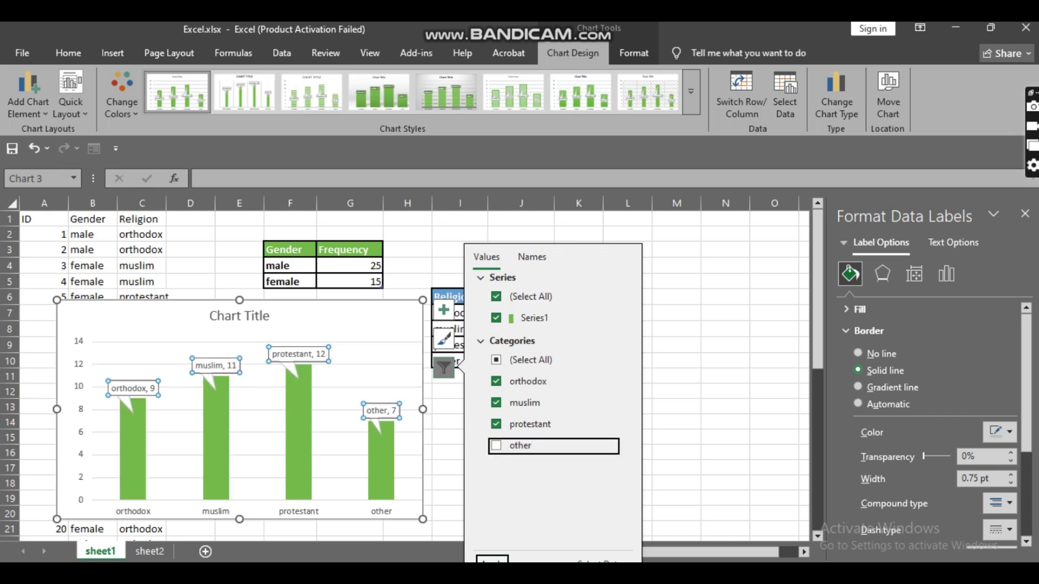
{"action": "left_click", "coordinate": [493, 560]}
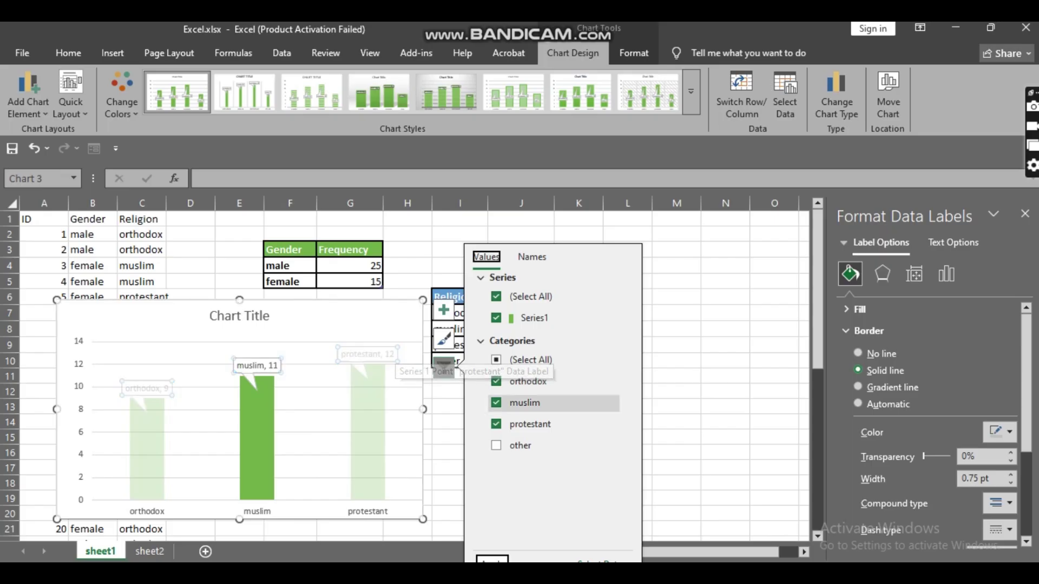
{"action": "left_click", "coordinate": [496, 445]}
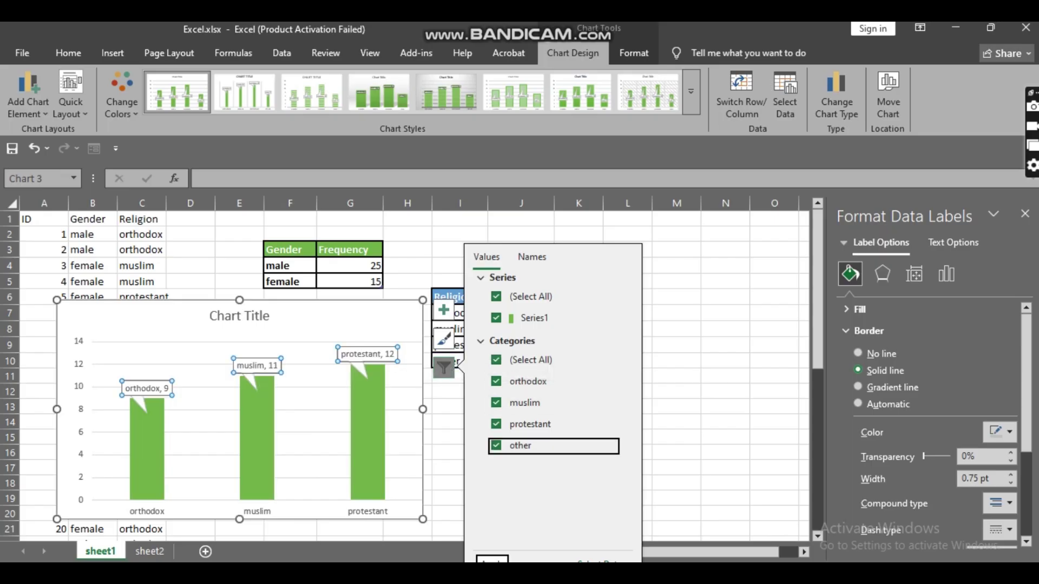
{"action": "left_click", "coordinate": [491, 560]}
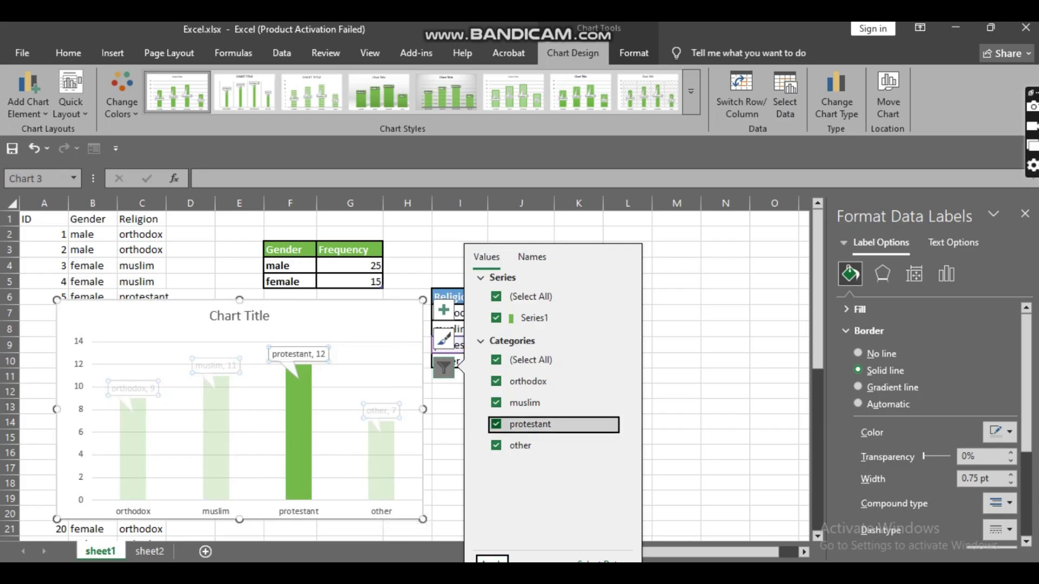
- Filter the protestant and orthodox categories out of the religion chart, leaving only muslim and other
{"action": "left_click", "coordinate": [496, 425]}
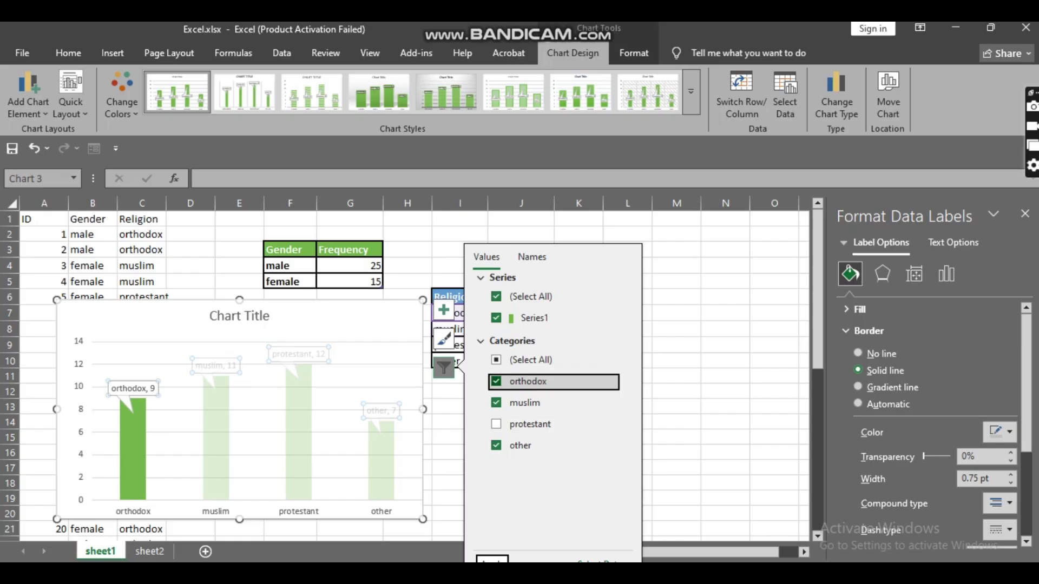
{"action": "left_click", "coordinate": [496, 382]}
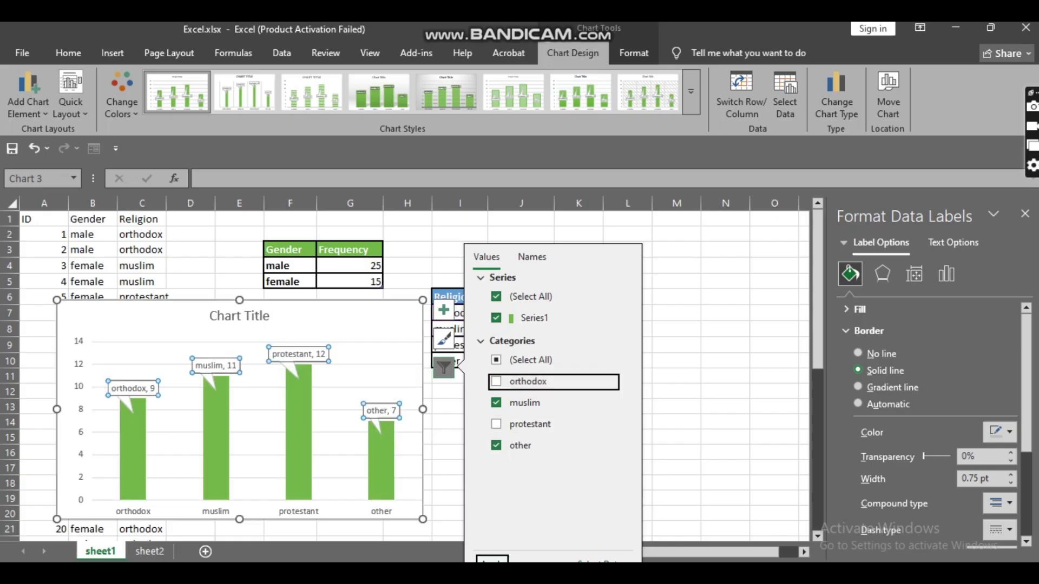
{"action": "left_click", "coordinate": [492, 559]}
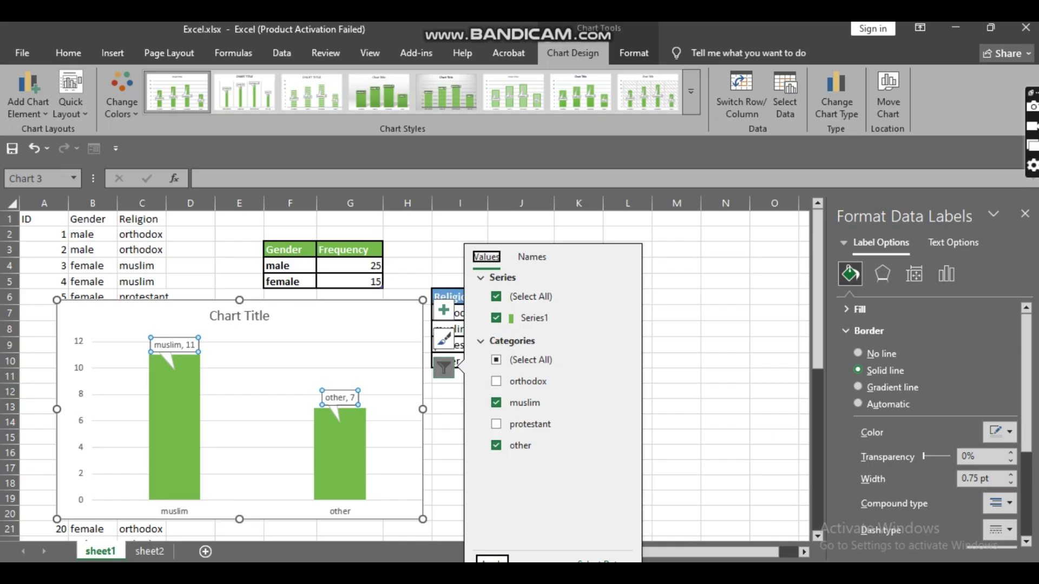
{"action": "mouse_move", "coordinate": [167, 468]}
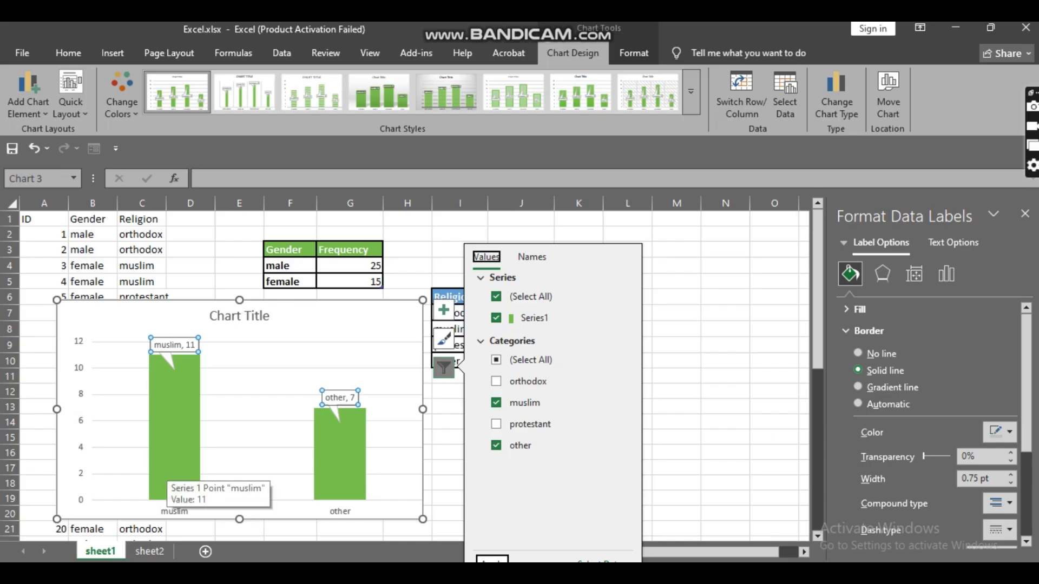
- Restore the orthodox and protestant categories in the religion chart by applying the chart filter again
{"action": "left_click", "coordinate": [496, 381]}
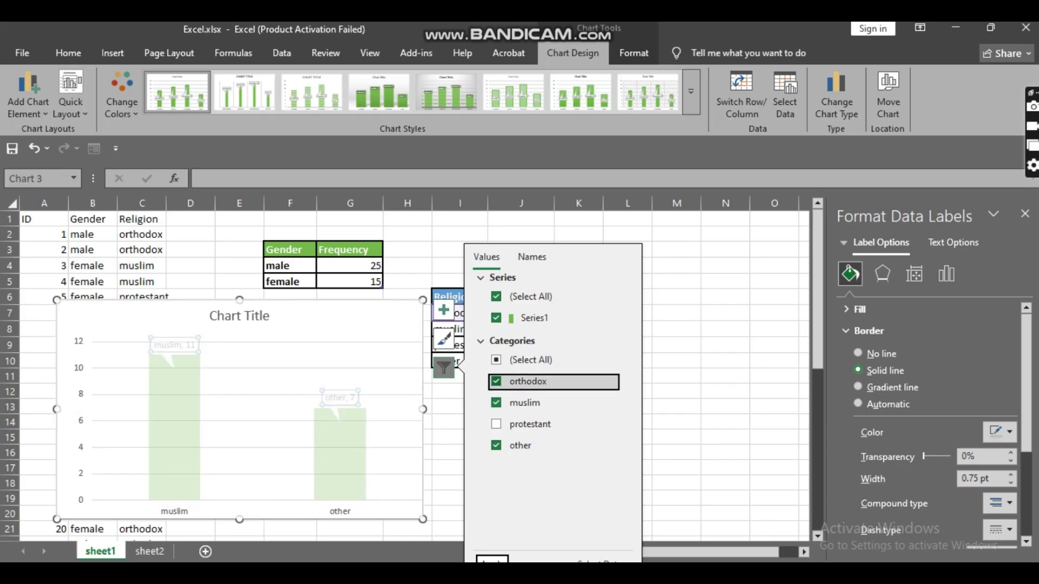
{"action": "left_click", "coordinate": [496, 424]}
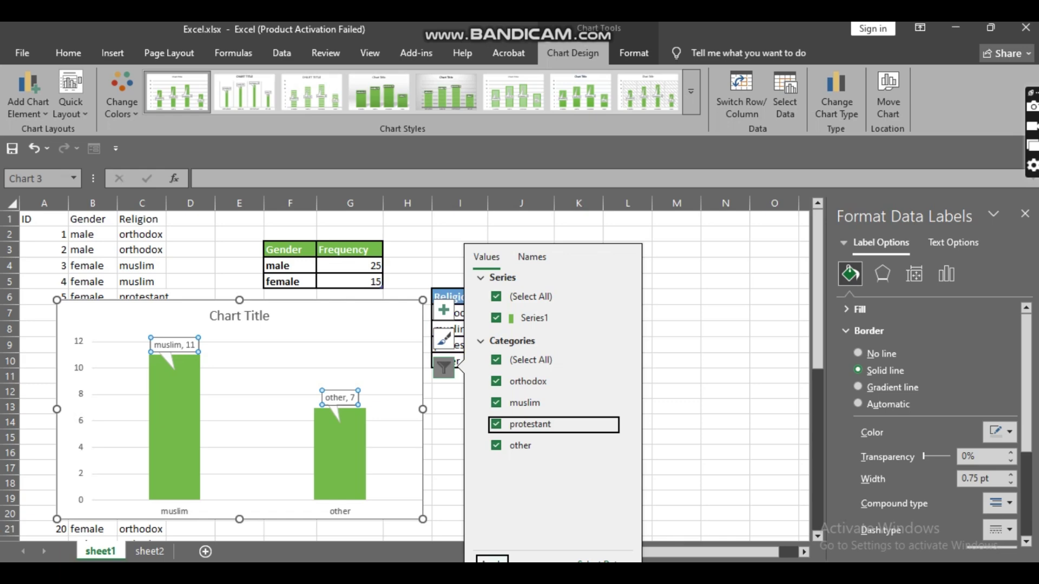
{"action": "left_click", "coordinate": [492, 559]}
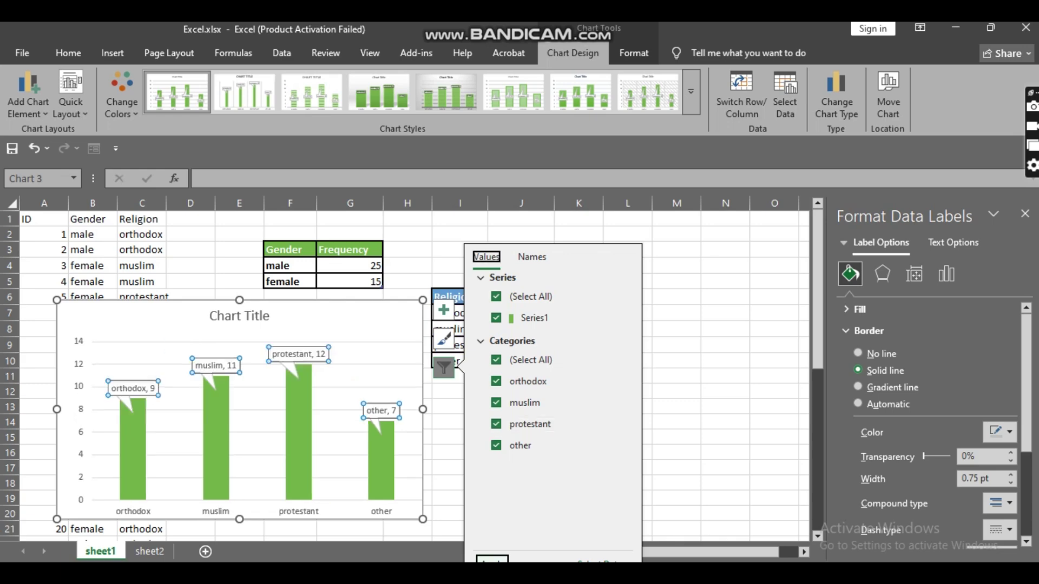